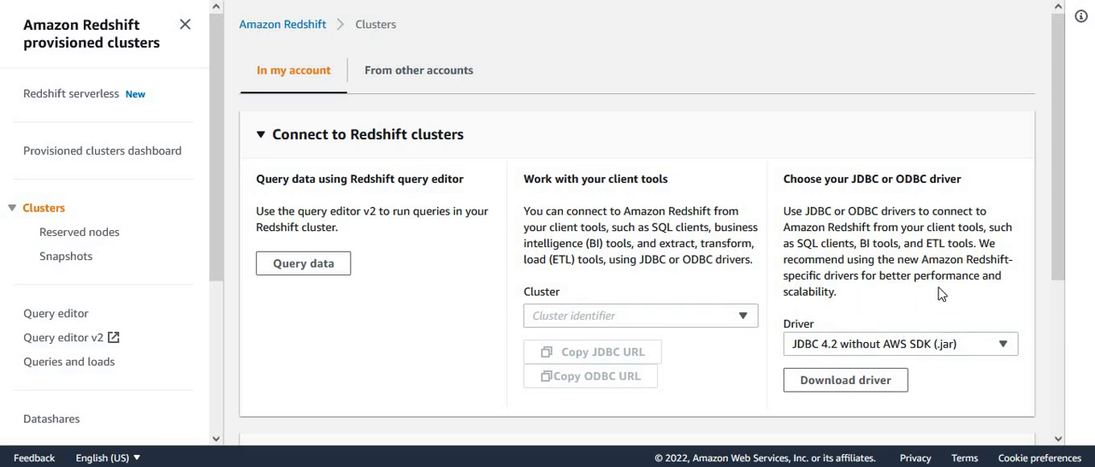
- In Redshift query editor v2, list the tables of the dev database's public schema and view the orders table's columns
left_click(262, 135)
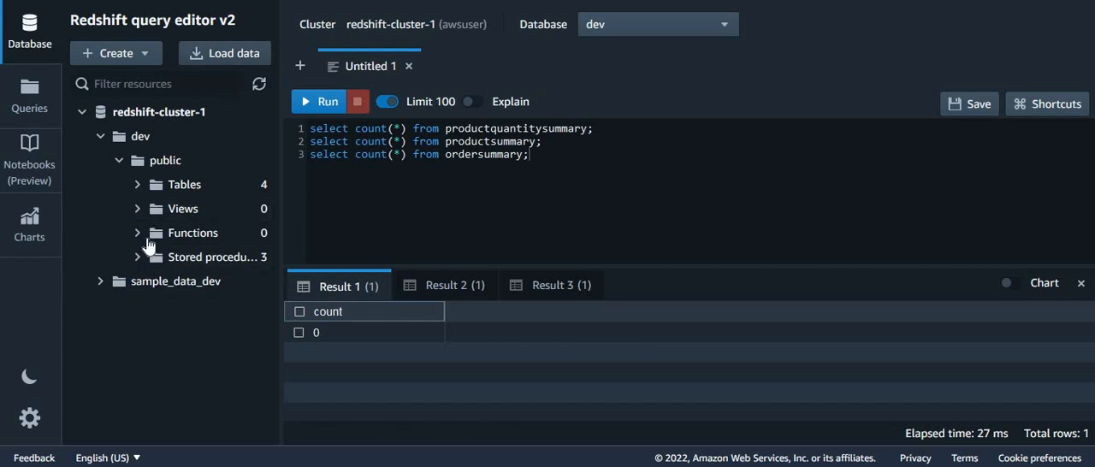
left_click(135, 187)
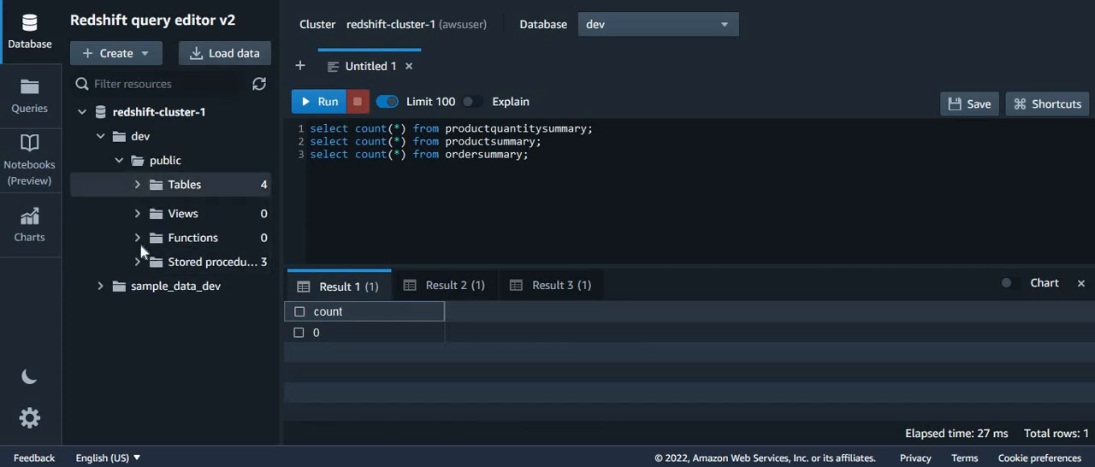
left_click(205, 211)
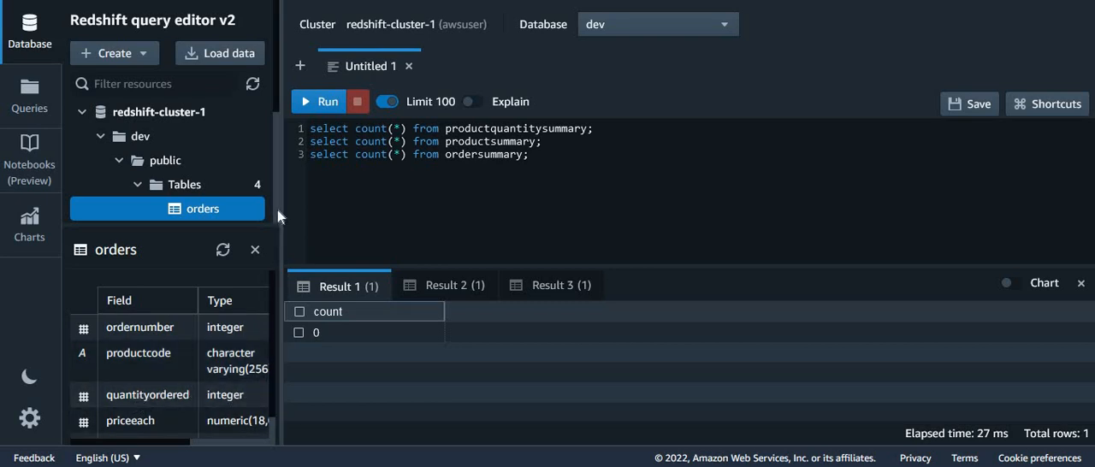
scroll(269, 433, "down", 1)
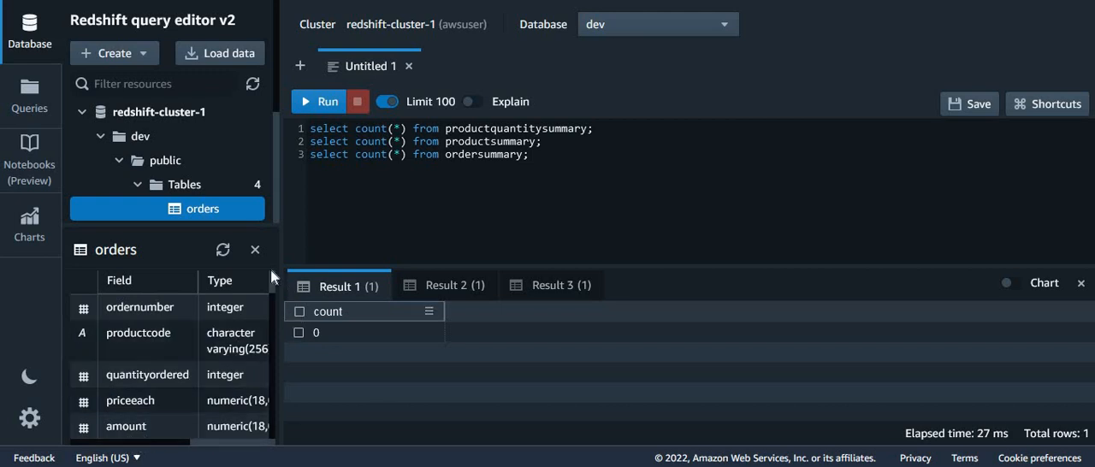
left_click(255, 250)
- View the column definitions of the ordersummary, productsummary and productquantitysummary tables one after another
left_click(225, 236)
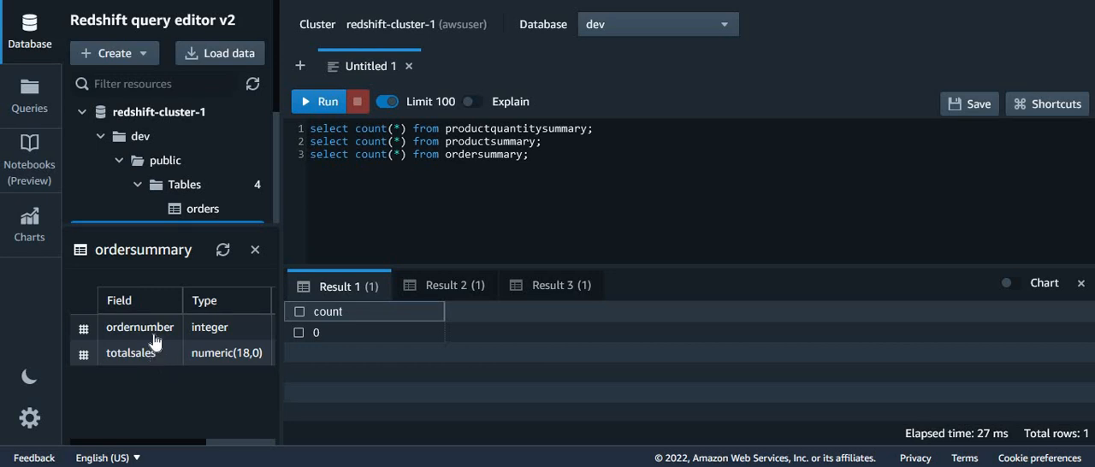
left_click(254, 252)
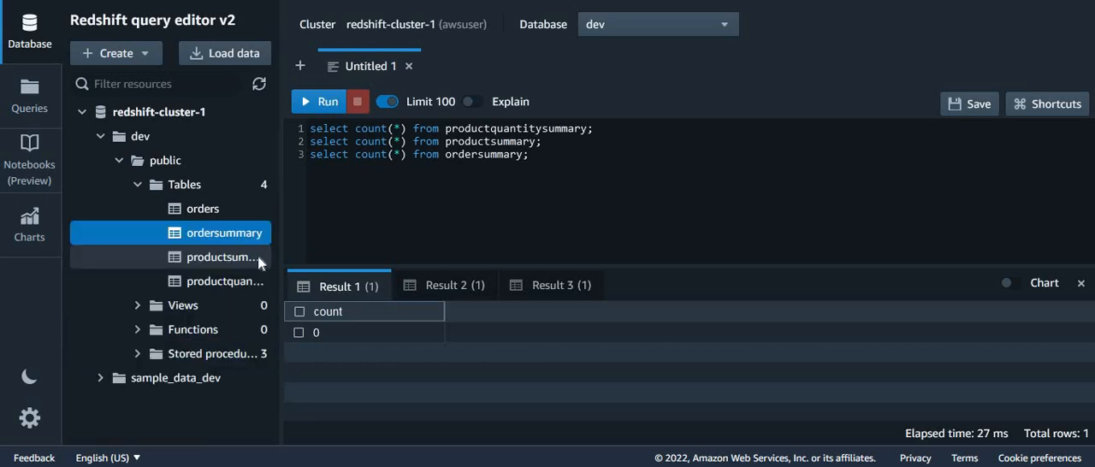
left_click(214, 257)
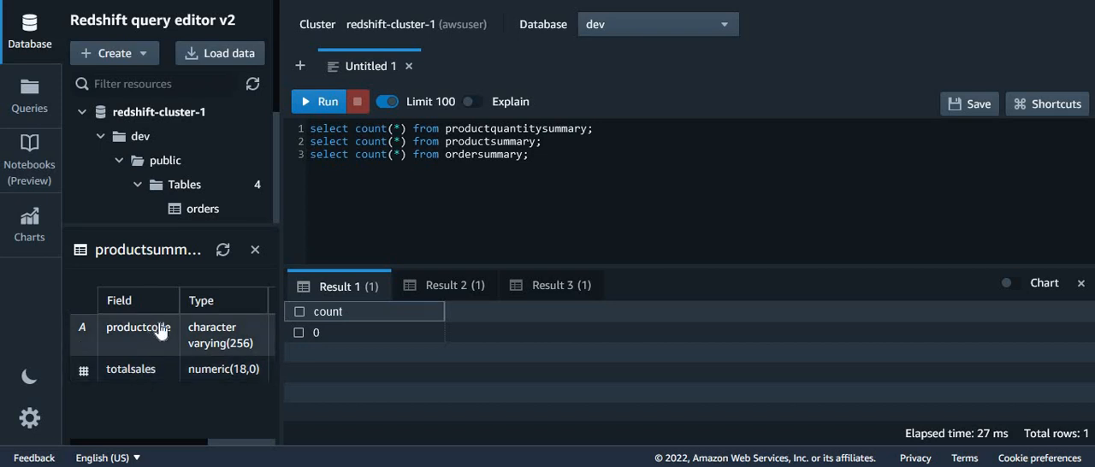
left_click(255, 251)
left_click(228, 282)
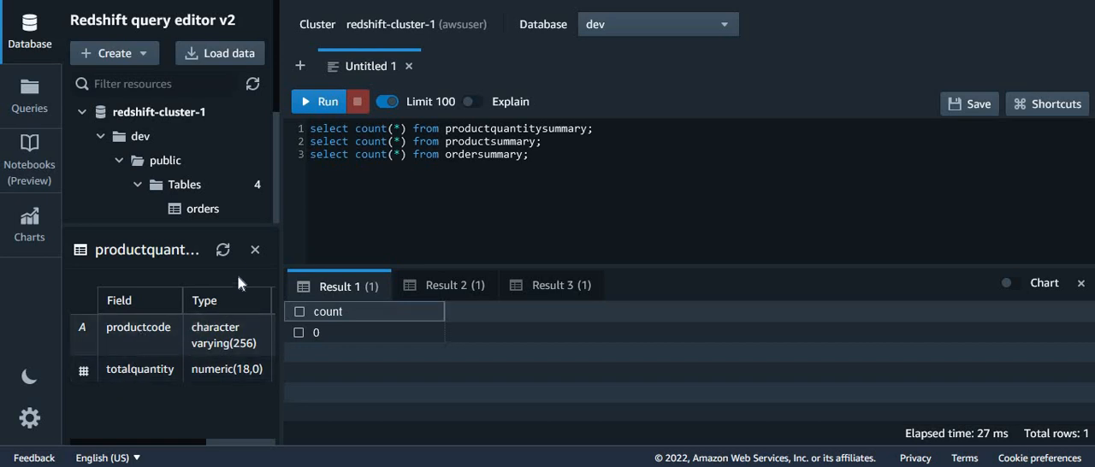
left_click(255, 250)
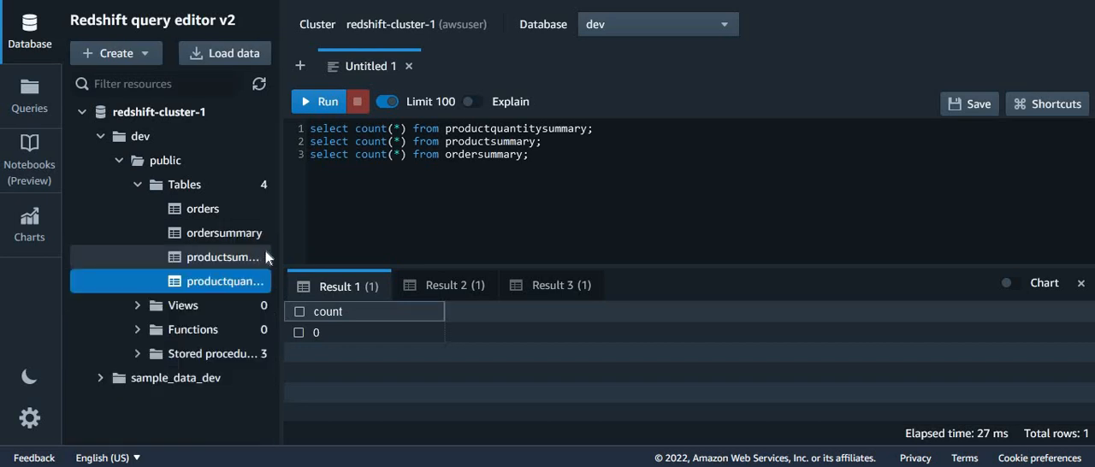
- Widen the resource tree, list the stored procedures and show the definition of fillordersummary()
left_click_drag(287, 250, 330, 251)
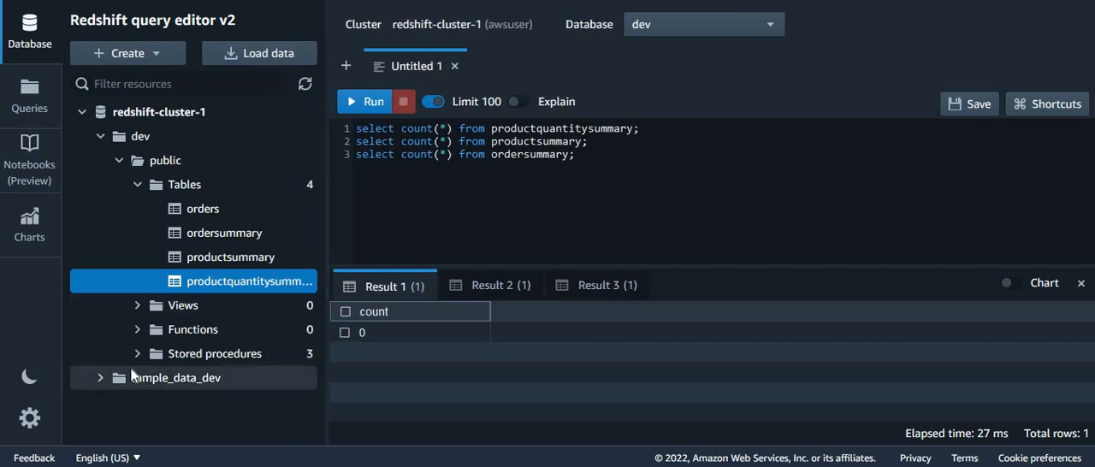
left_click(136, 354)
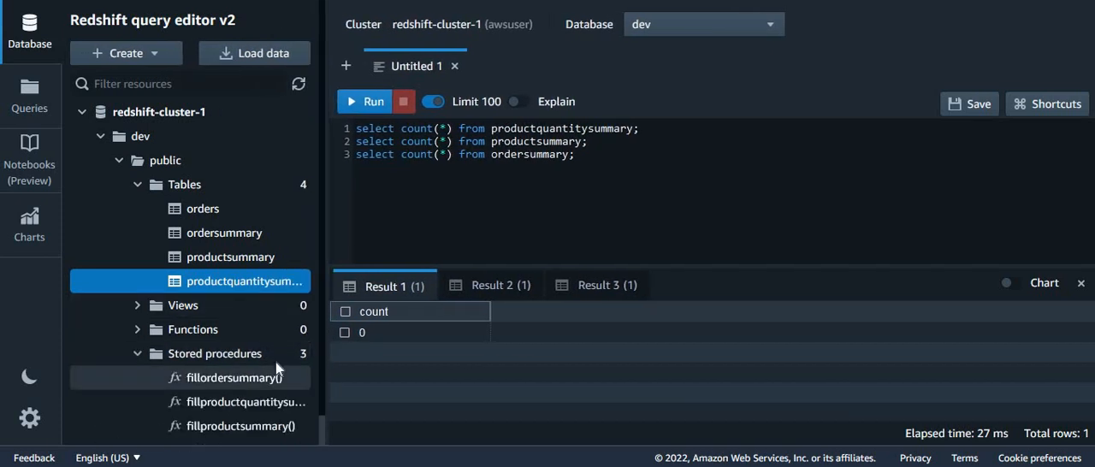
scroll(325, 366, "down", 1)
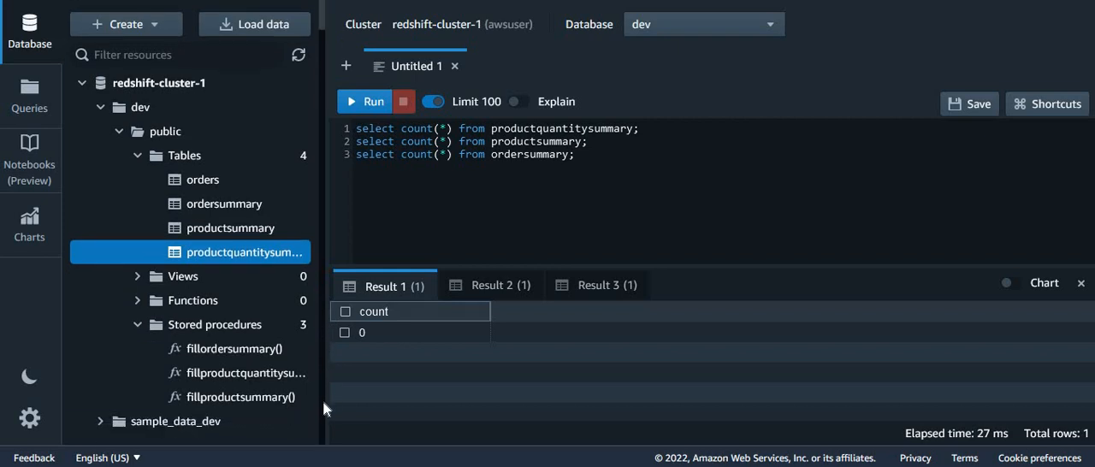
left_click(235, 349)
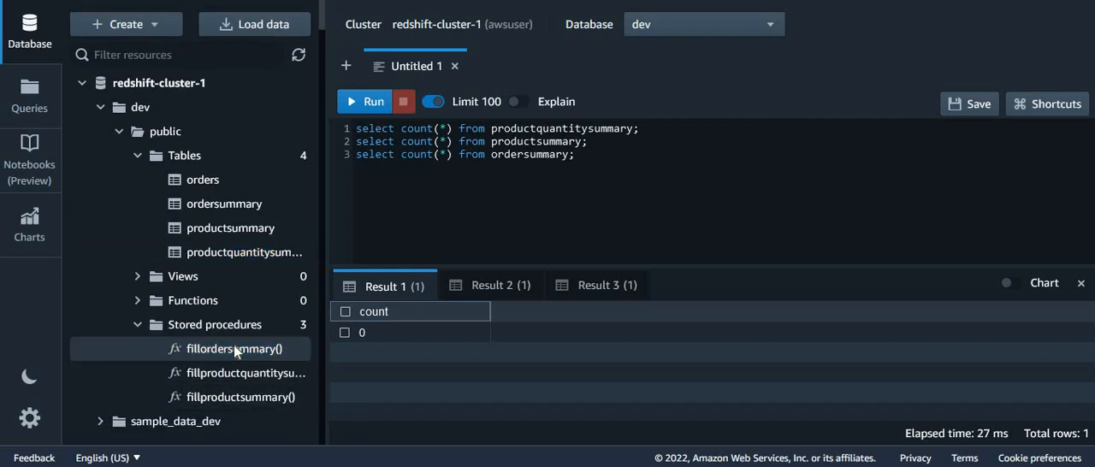
right_click(233, 345)
left_click(342, 356)
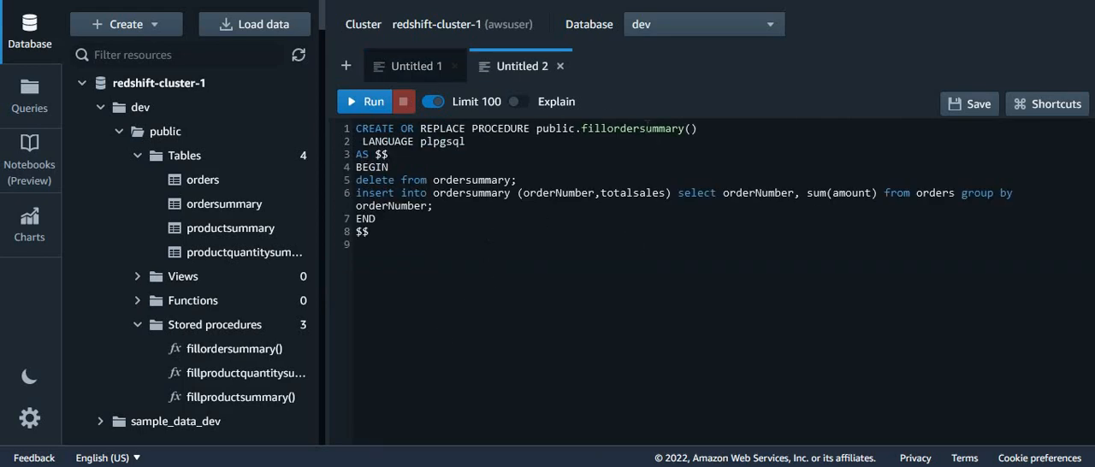
- Examine how fillordersummary clears ordersummary and refills it from orders grouped by orderNumber, and close the definition
double_click(646, 129)
left_click(469, 237)
double_click(467, 180)
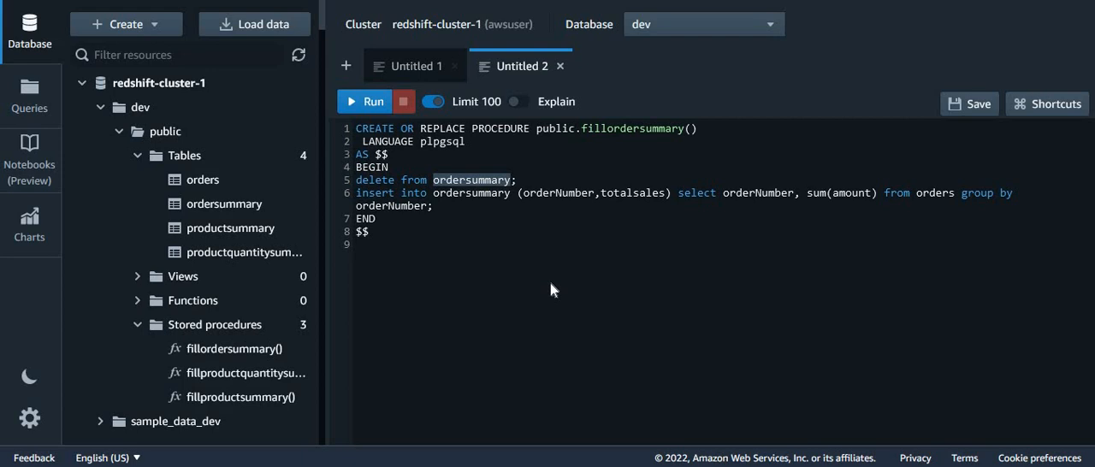
double_click(462, 194)
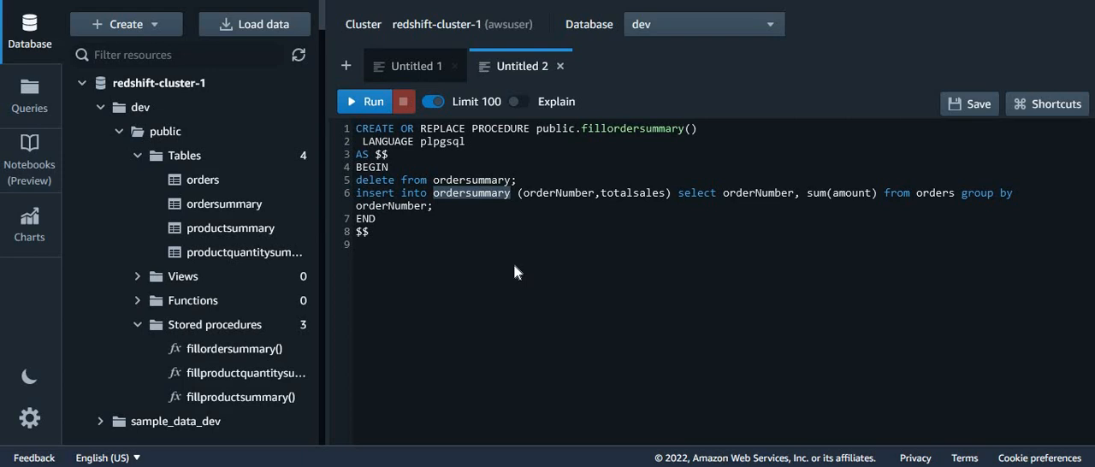
double_click(697, 193)
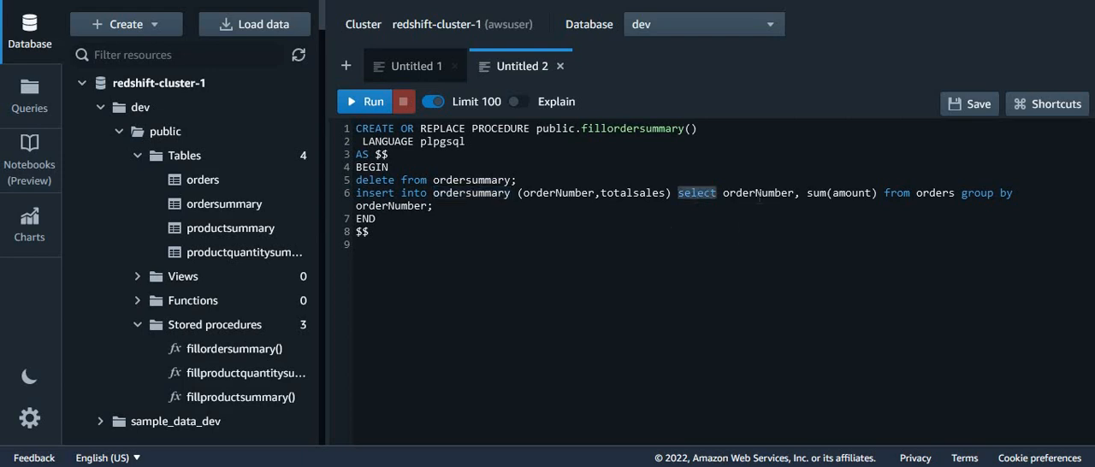
double_click(759, 192)
double_click(850, 193)
double_click(936, 193)
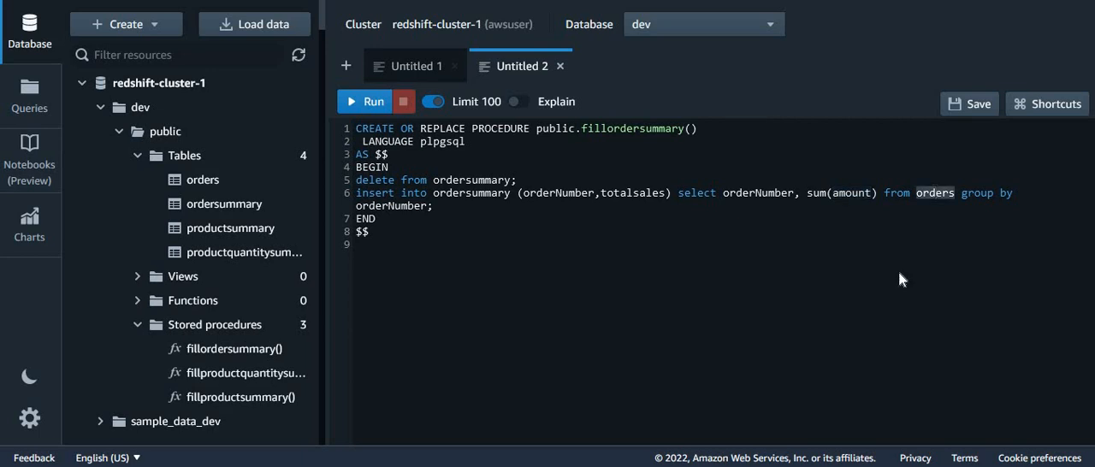
double_click(410, 206)
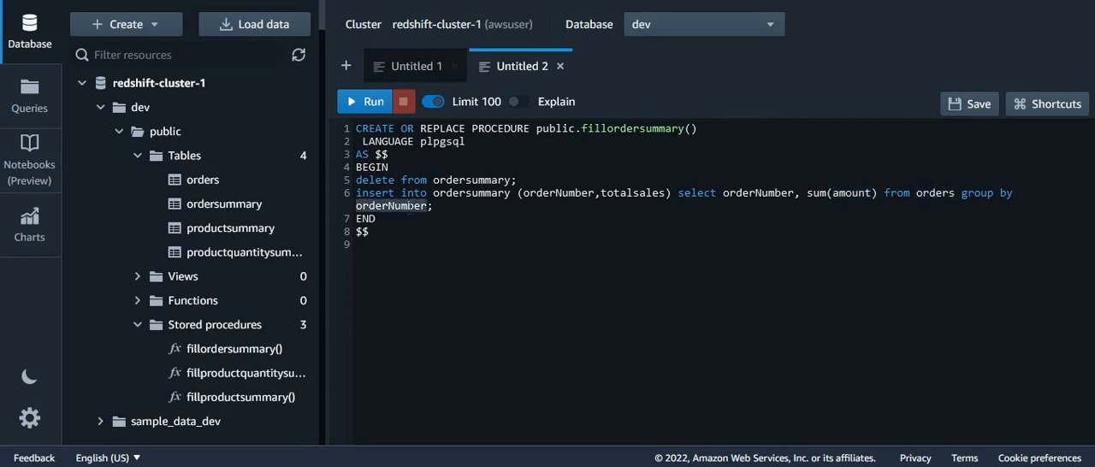
left_click(537, 304)
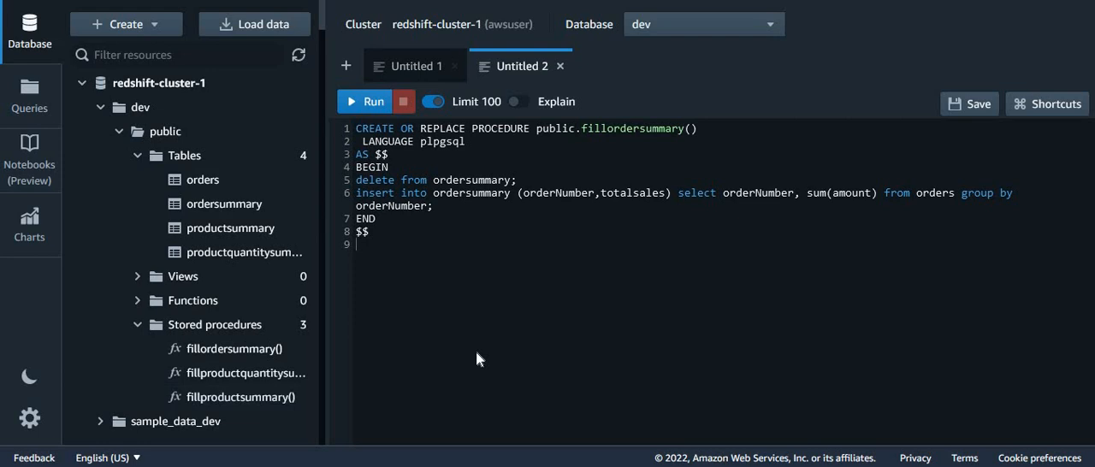
left_click(560, 66)
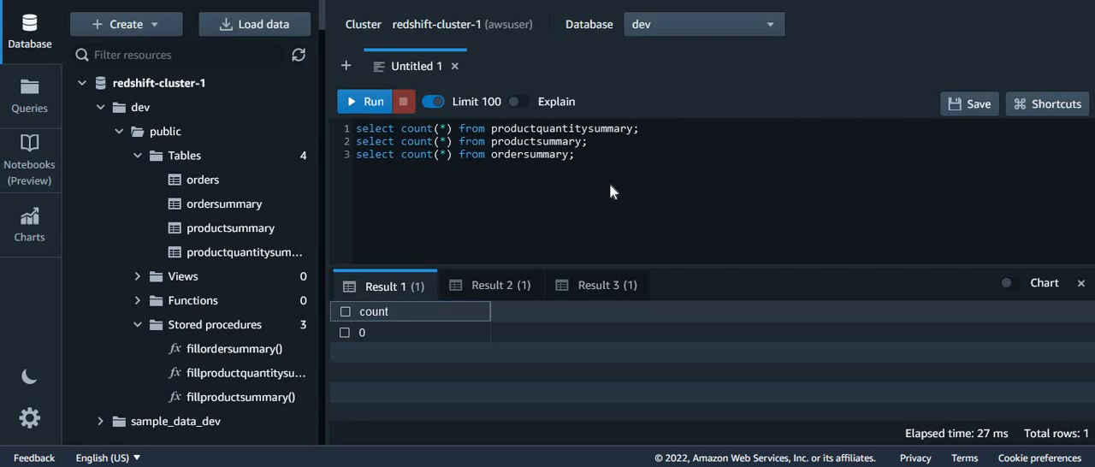
- Run the row-count queries on productquantitysummary, productsummary and ordersummary, and check each result
left_click(367, 105)
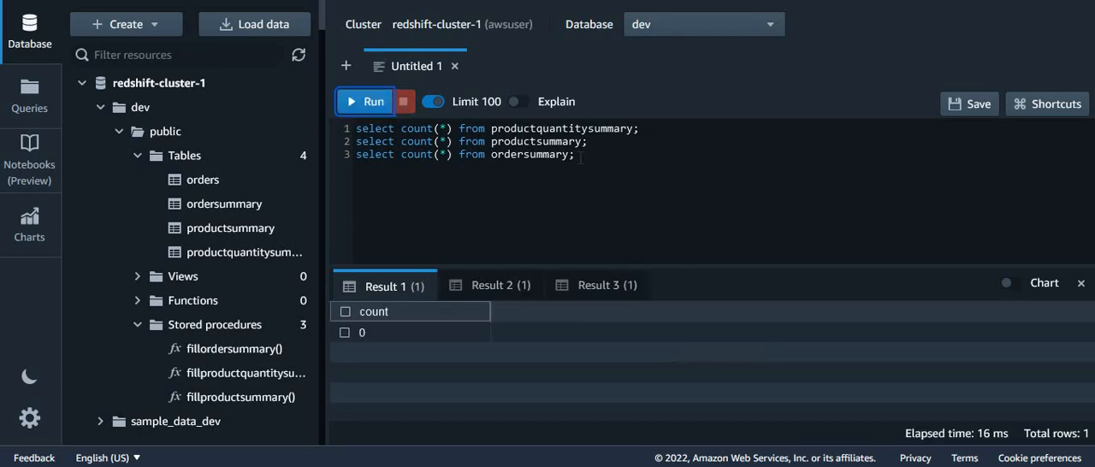
left_click(494, 289)
left_click(602, 295)
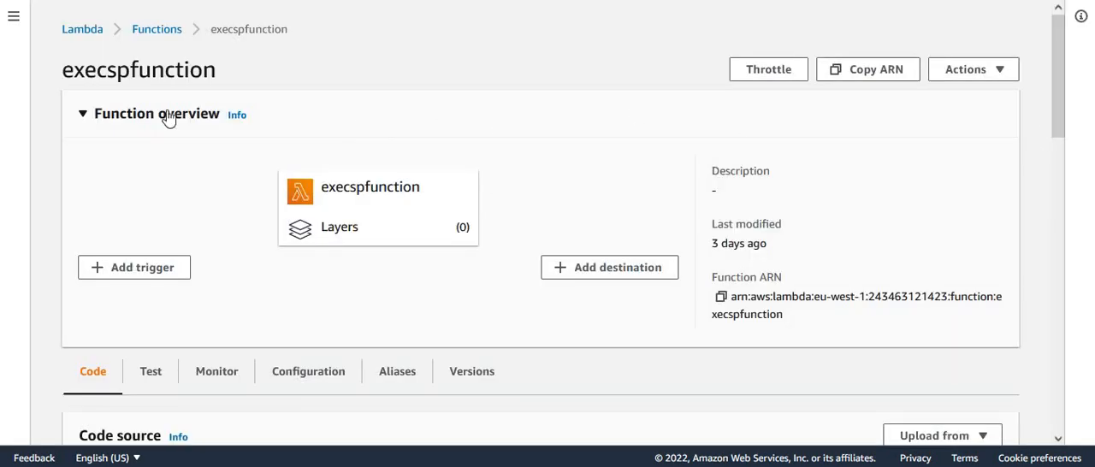
- In the execspfunction Lambda function, examine the code that sets the Redshift client, cluster, database and secret and executes the SQL
left_click_drag(64, 69, 334, 77)
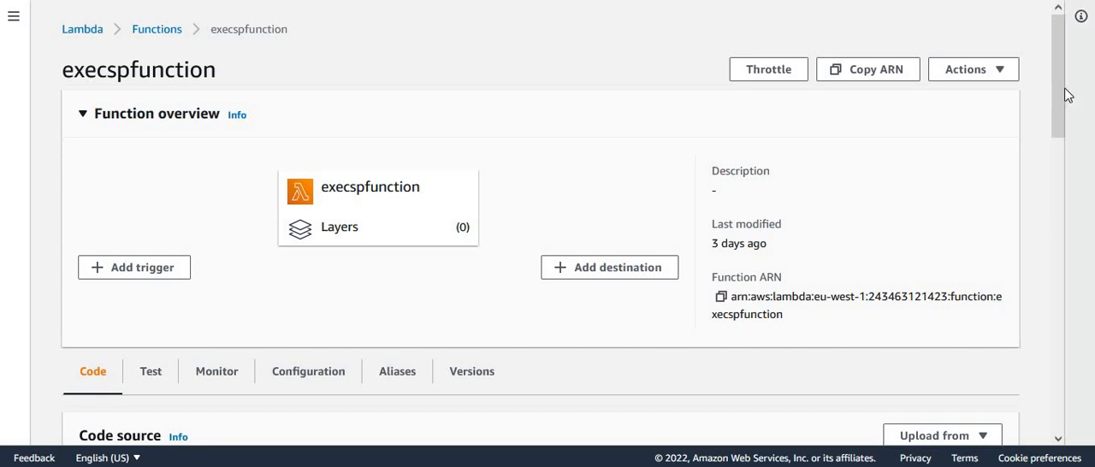
left_click_drag(1064, 88, 1066, 233)
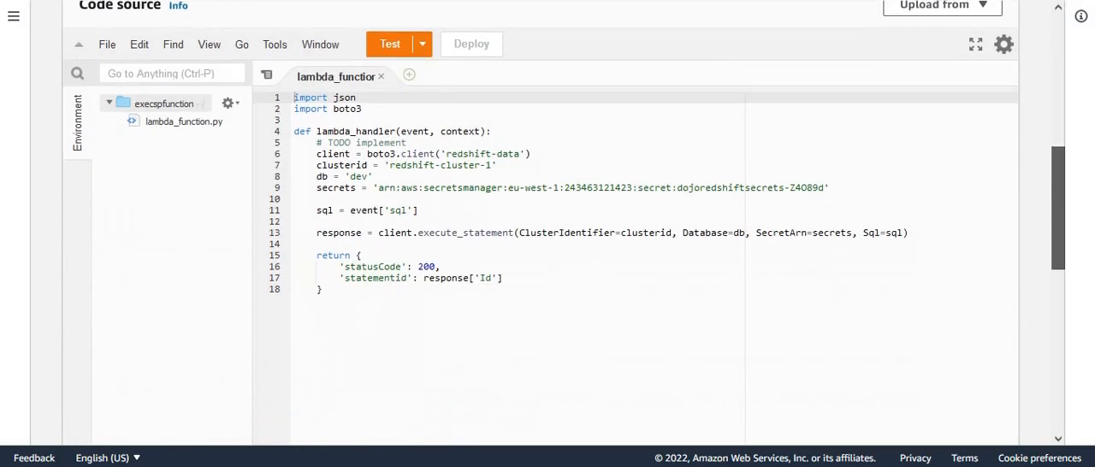
left_click(525, 346)
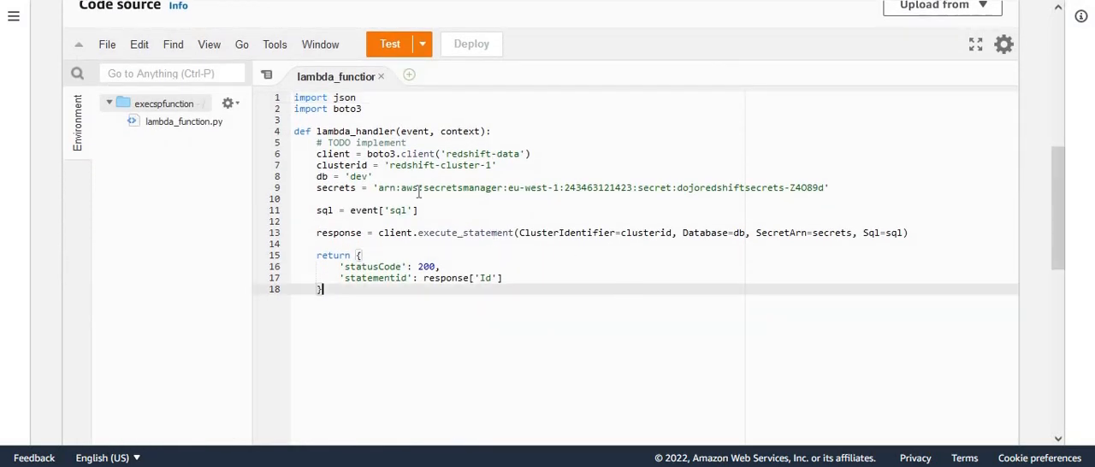
left_click_drag(318, 158, 860, 186)
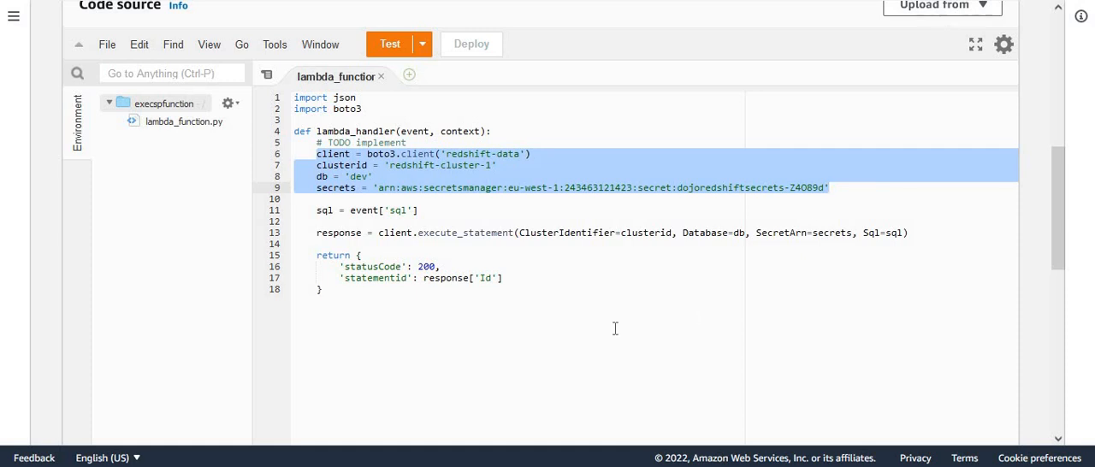
left_click(538, 294)
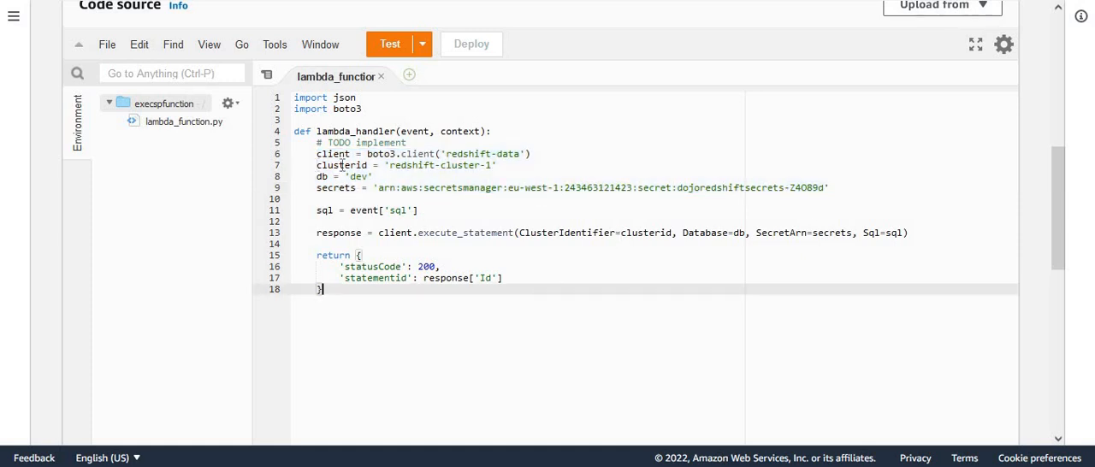
left_click_drag(845, 187, 250, 164)
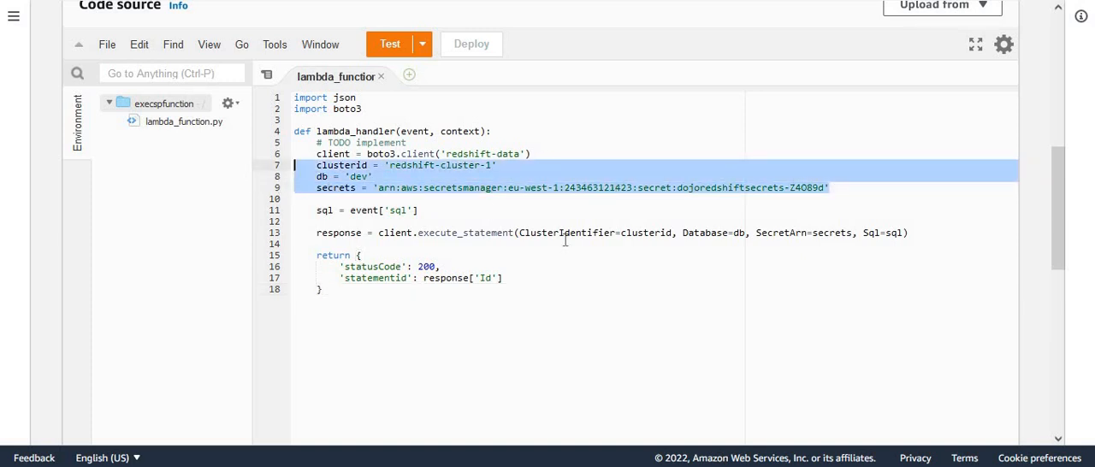
left_click(638, 287)
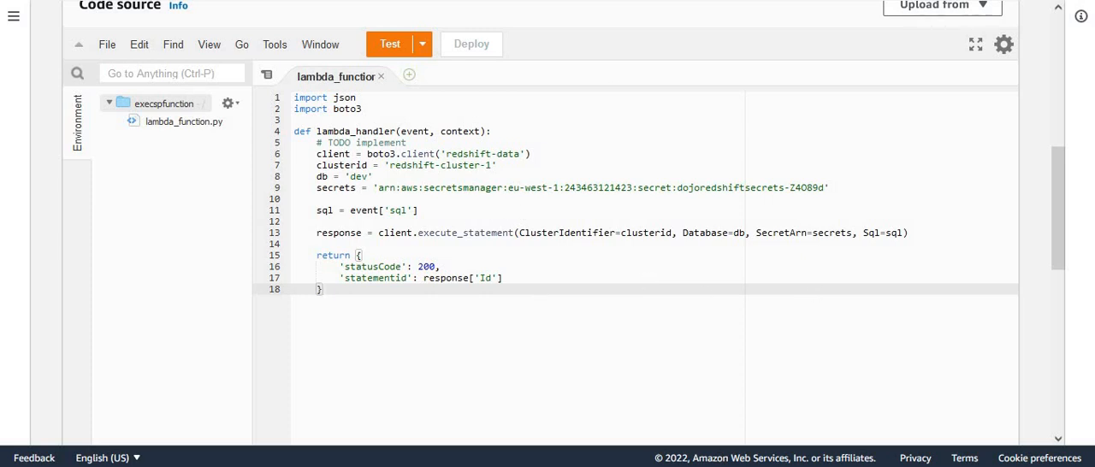
scroll(606, 40, "up", 5)
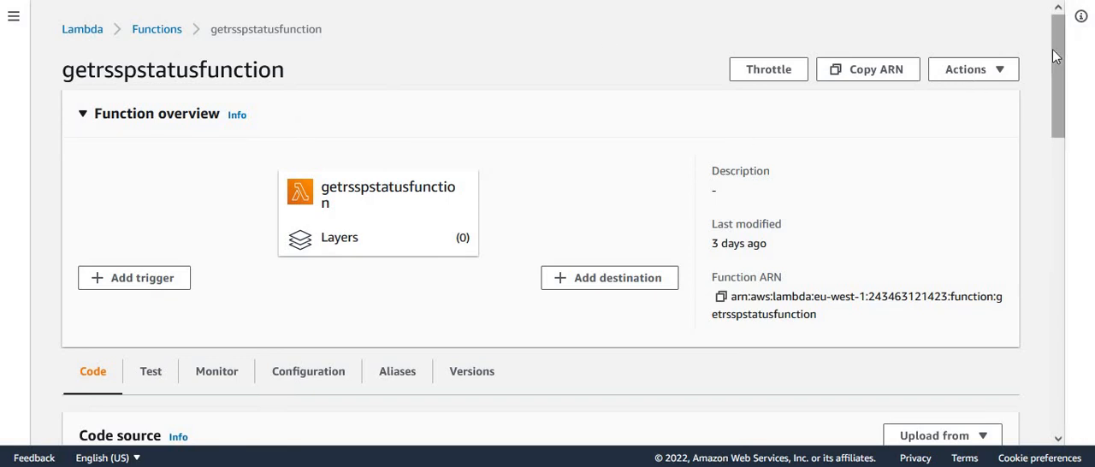
- In the getrsspstatusfunction Lambda function, review the code that returns the statement status
left_click_drag(1061, 65, 1068, 147)
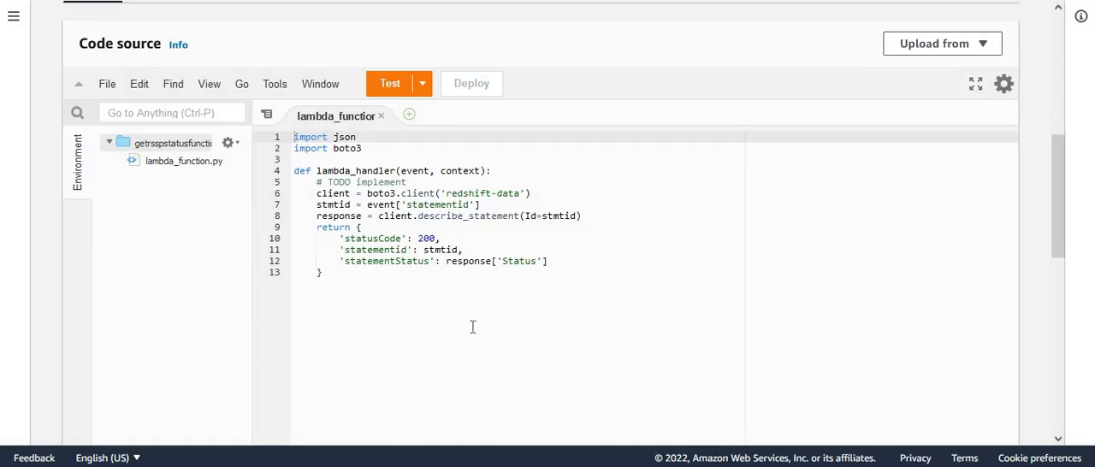
left_click_drag(1061, 202, 1068, 74)
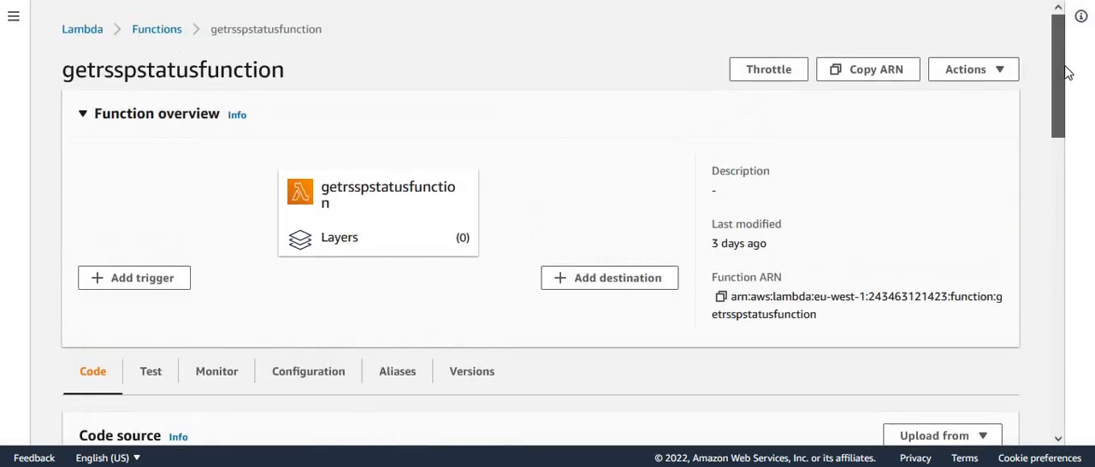
double_click(274, 70)
left_click_drag(1055, 81, 1085, 214)
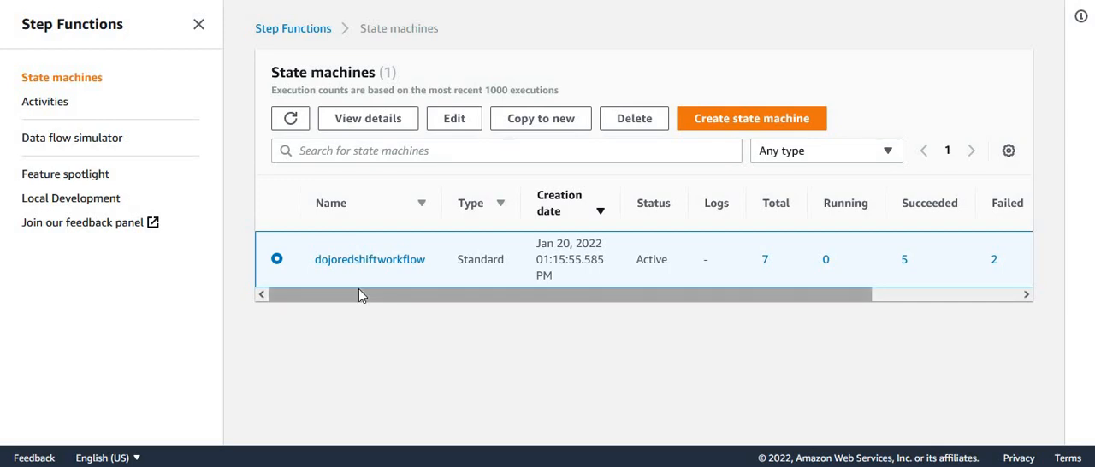
- Start creating a state machine with the visual workflow design method and the Standard type, and dismiss the feedback banner
left_click(741, 121)
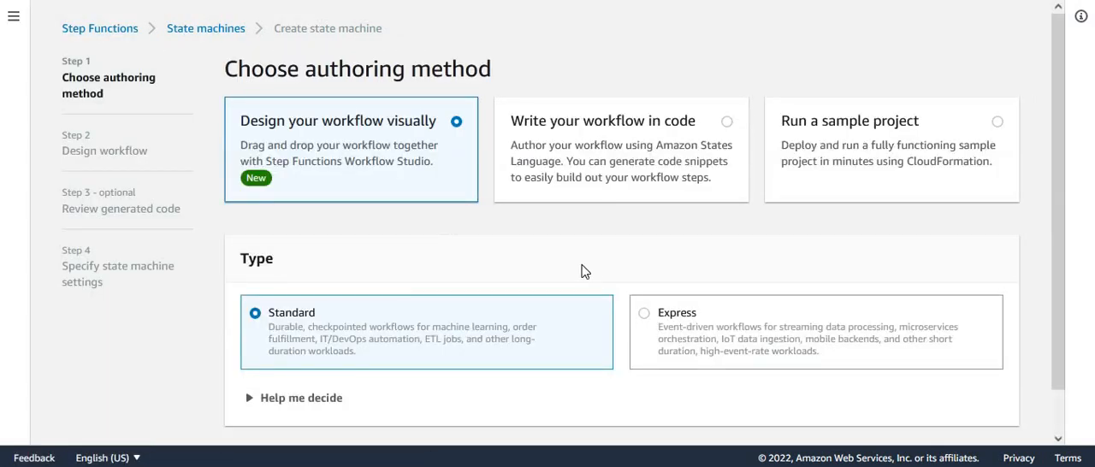
left_click_drag(1064, 266, 1063, 342)
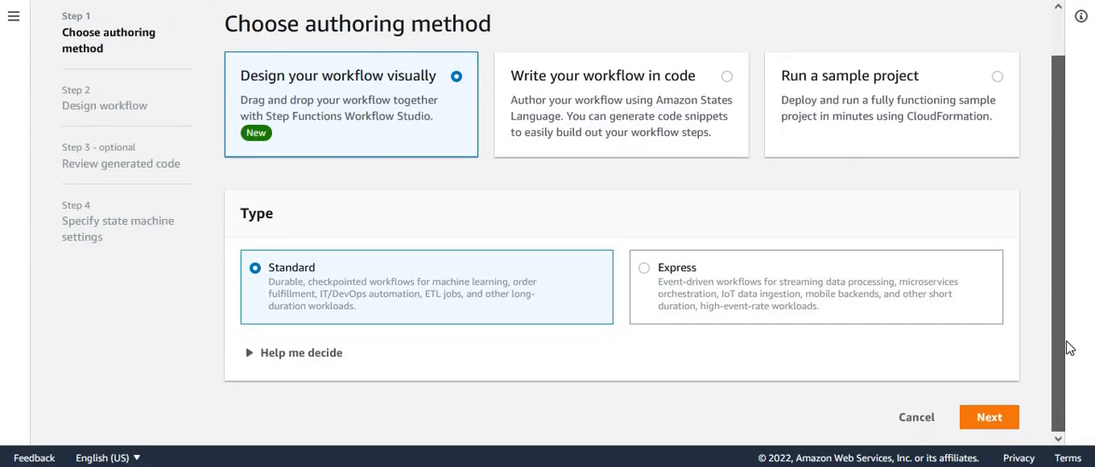
left_click(1003, 425)
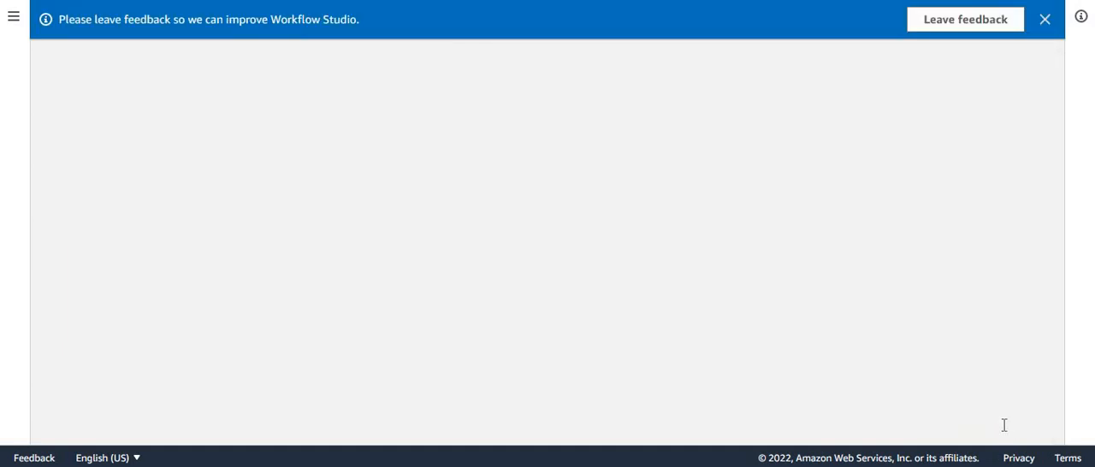
left_click(1046, 19)
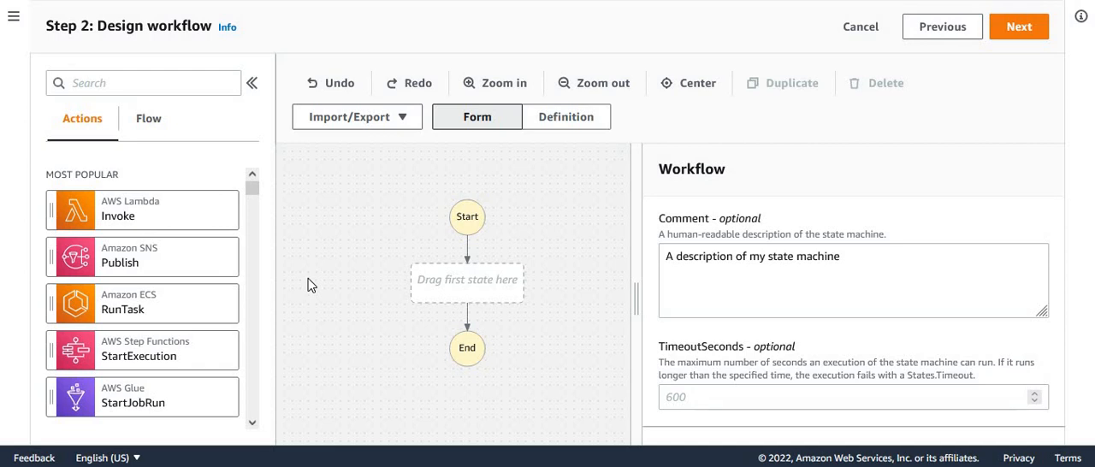
- Add an AWS Lambda Invoke action as the workflow's first state and name it ExecStatement1
left_click_drag(193, 216, 503, 289)
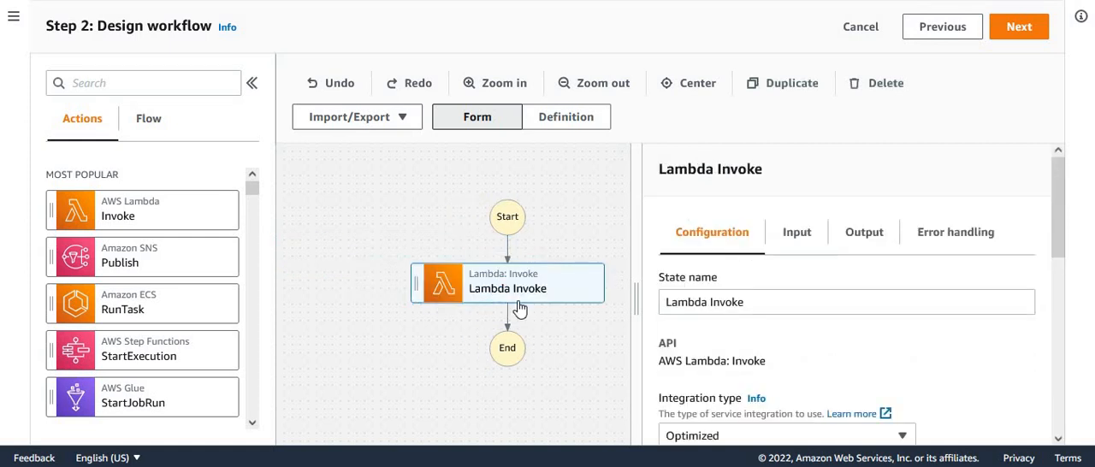
triple_click(741, 302)
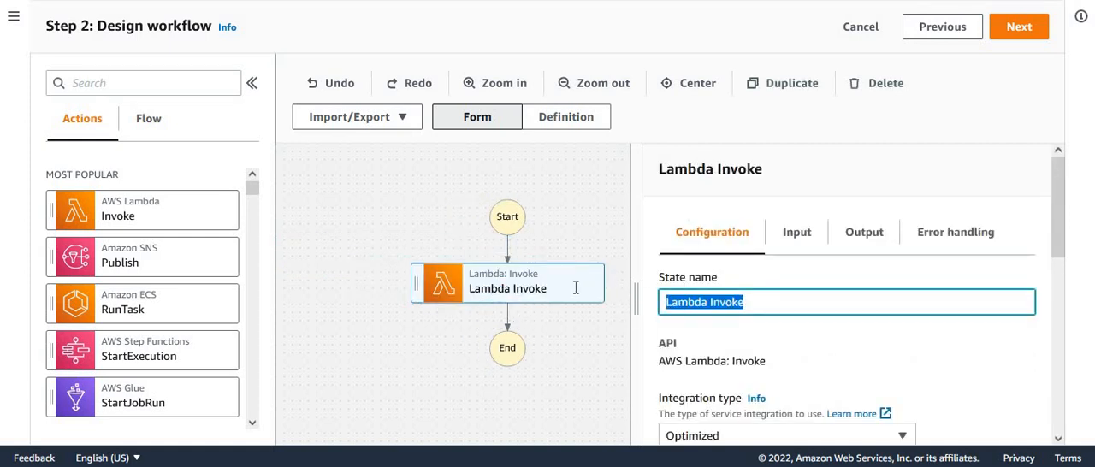
type("ExecStatement1")
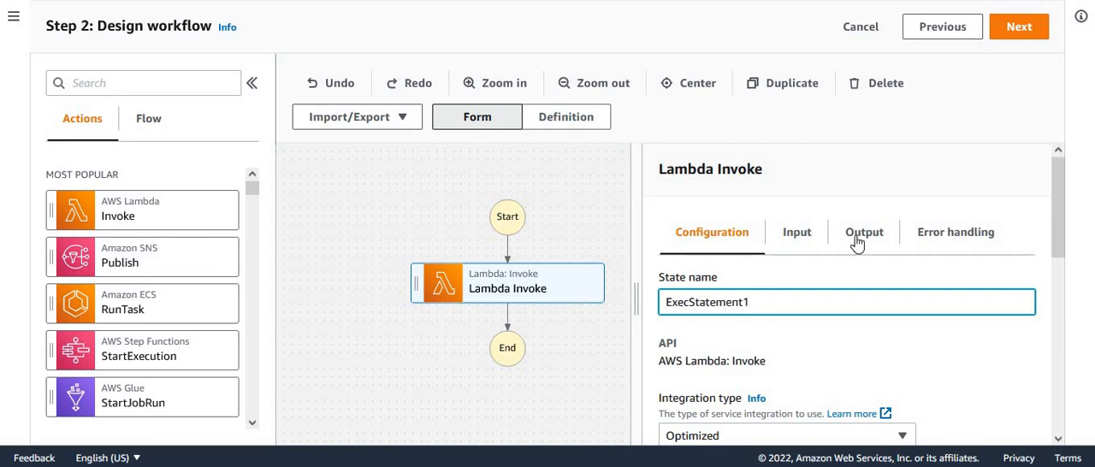
left_click(575, 362)
left_click(557, 288)
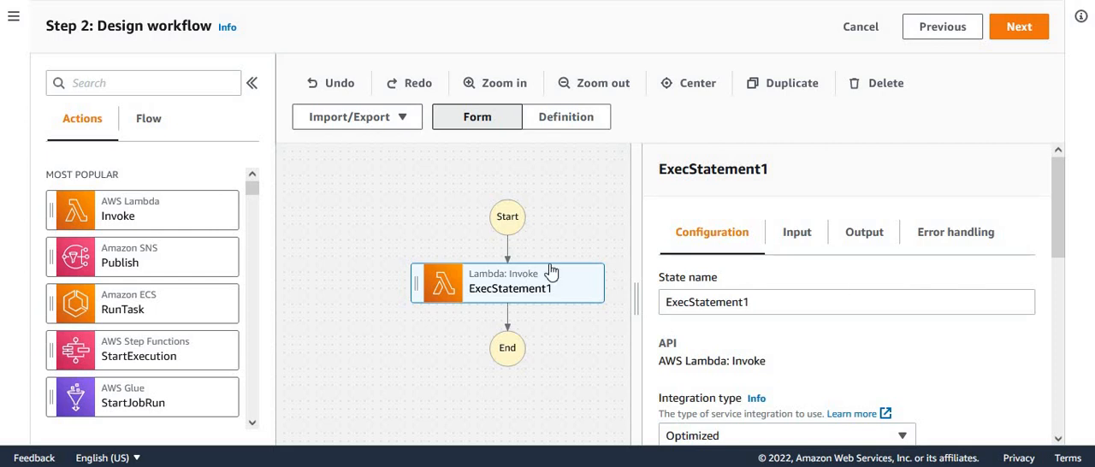
- Set the Lambda function that ExecStatement1 invokes to execspfunction:$LATEST
left_click_drag(1059, 203, 1074, 329)
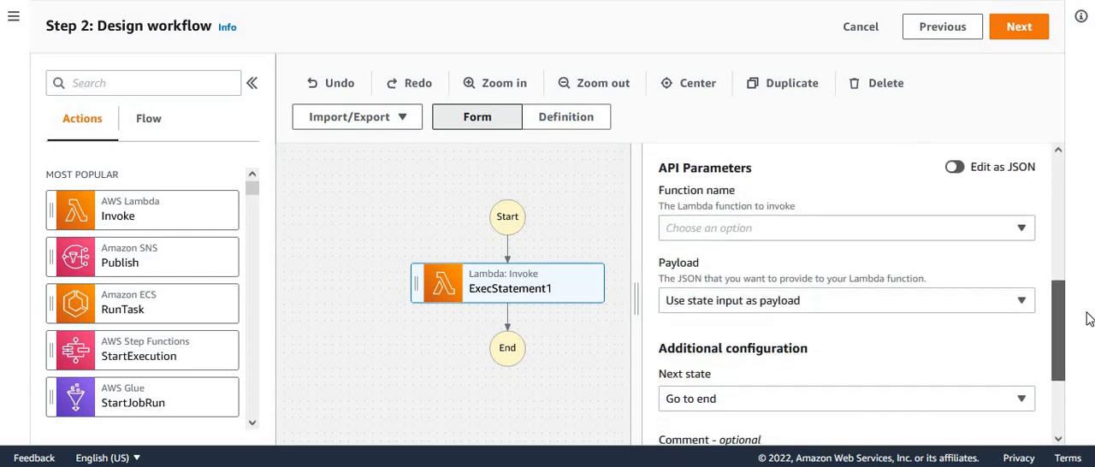
left_click(1023, 227)
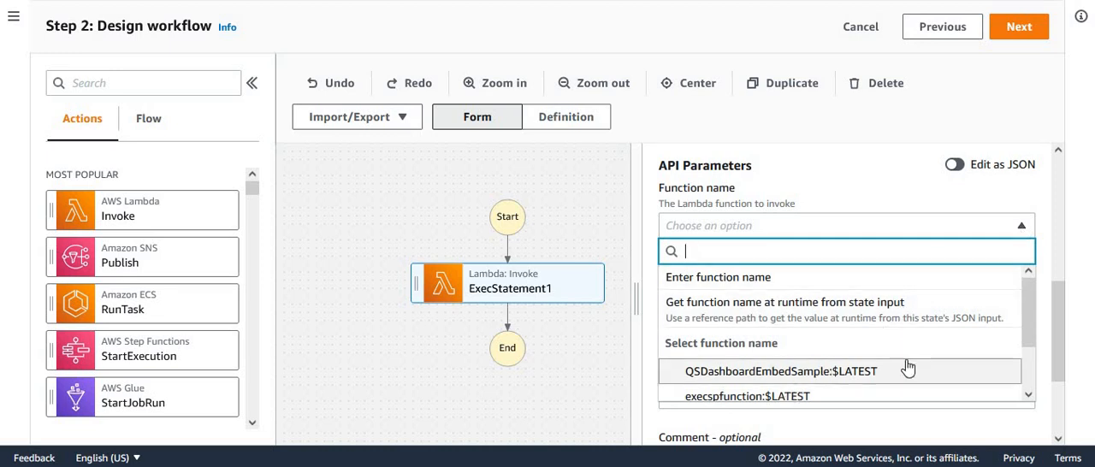
scroll(1018, 322, "down", 1)
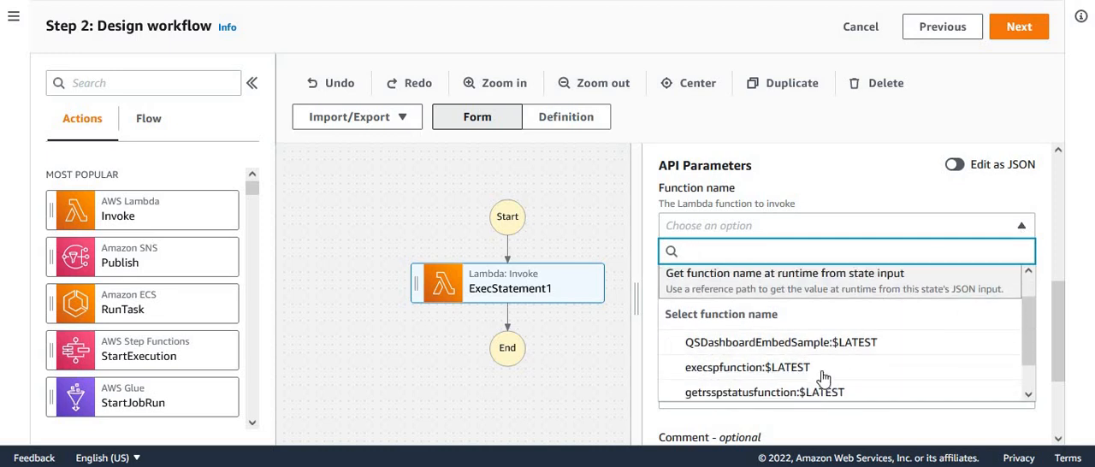
left_click(717, 373)
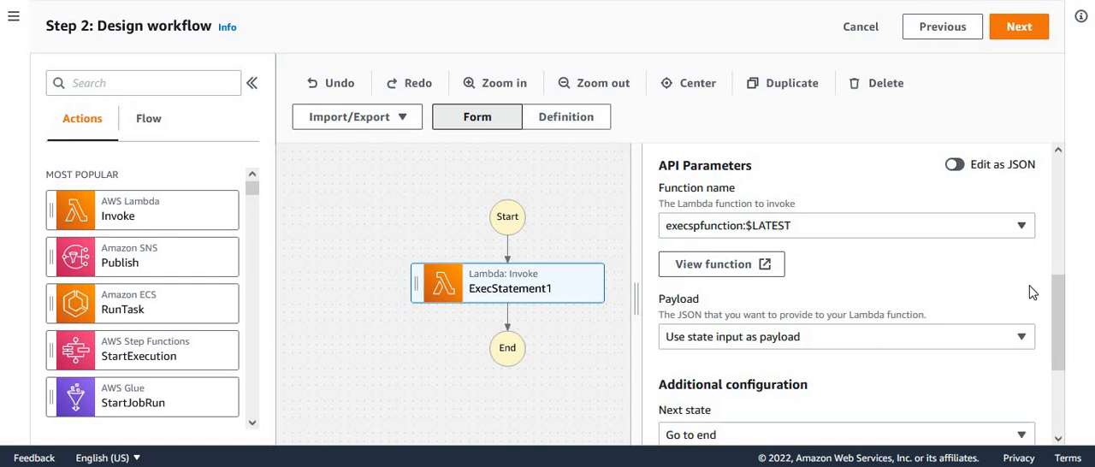
- Give ExecStatement1 an entered JSON payload with the key "sql" set to "call fillordersummary();"
left_click(861, 341)
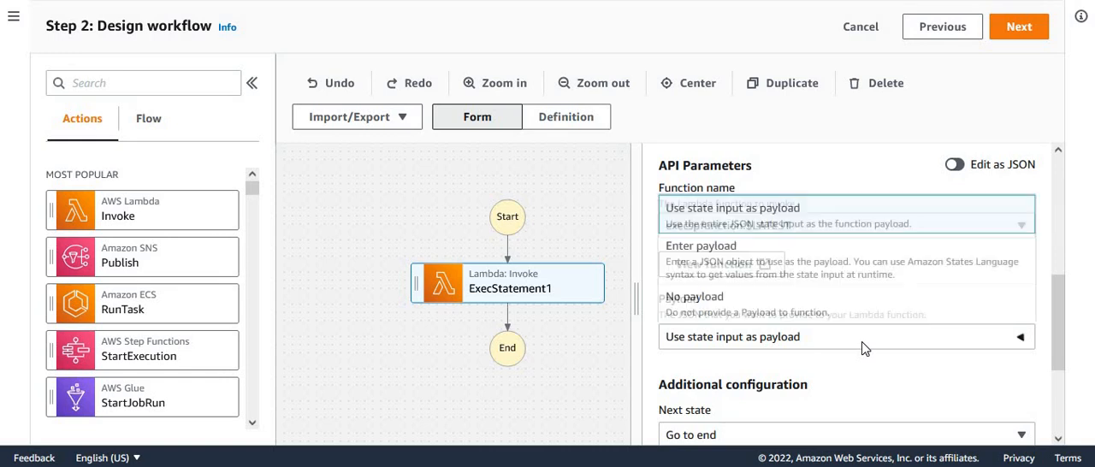
left_click(740, 265)
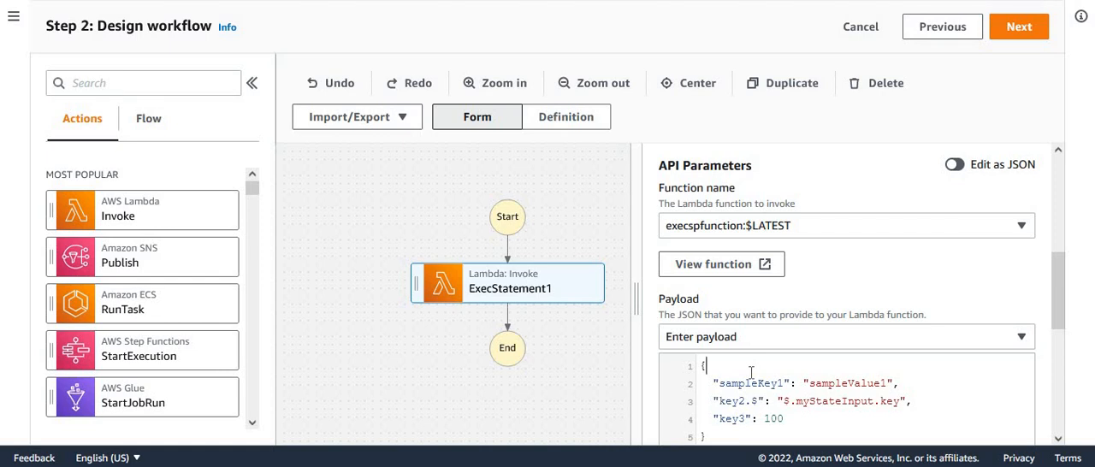
key("ctrl+a")
key("Delete")
type("{   \"sql\": \"call fillordersummary();\" }")
key("ctrl+a")
left_click_drag(1058, 305, 867, 360)
left_click(737, 299)
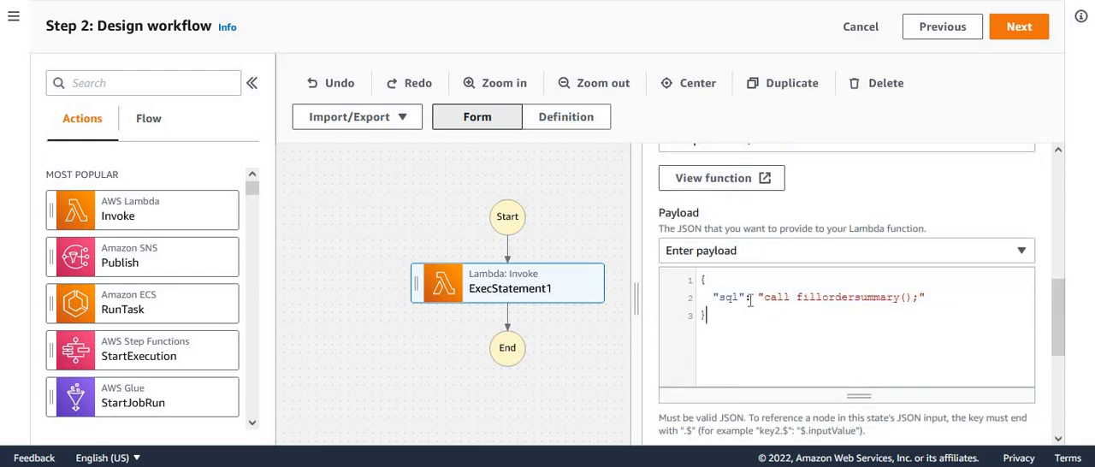
double_click(733, 298)
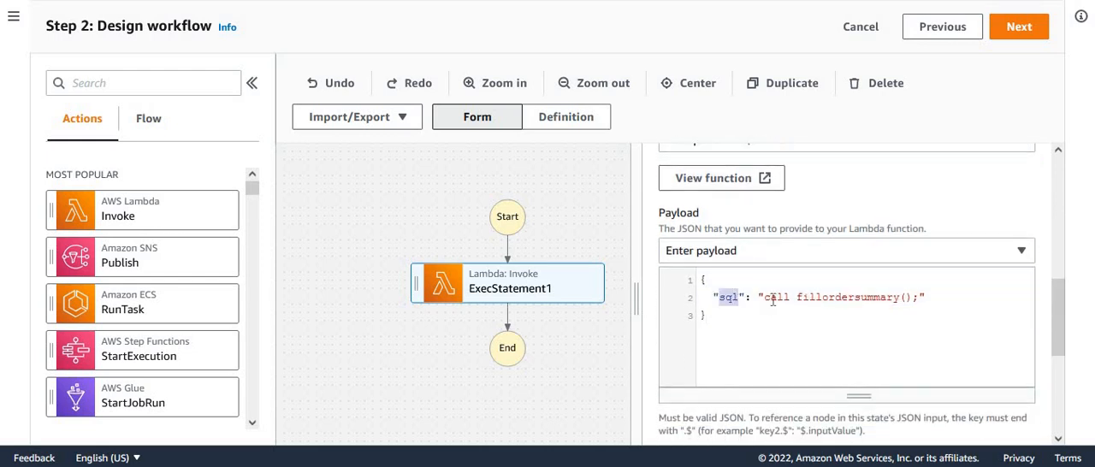
left_click(836, 297)
double_click(861, 299)
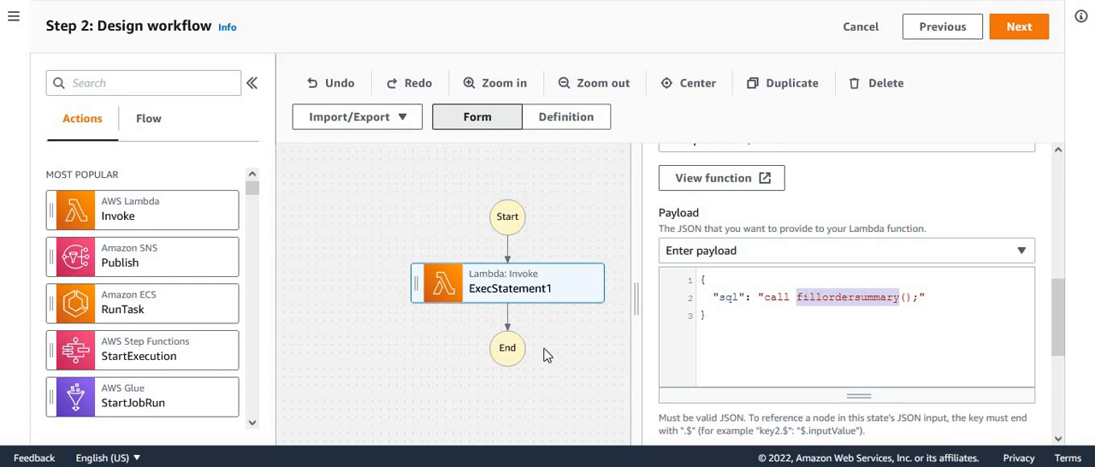
- Add an AWS Lambda Invoke action between ExecStatement1 and End, and name it StatusStatement1
left_click_drag(388, 369, 330, 305)
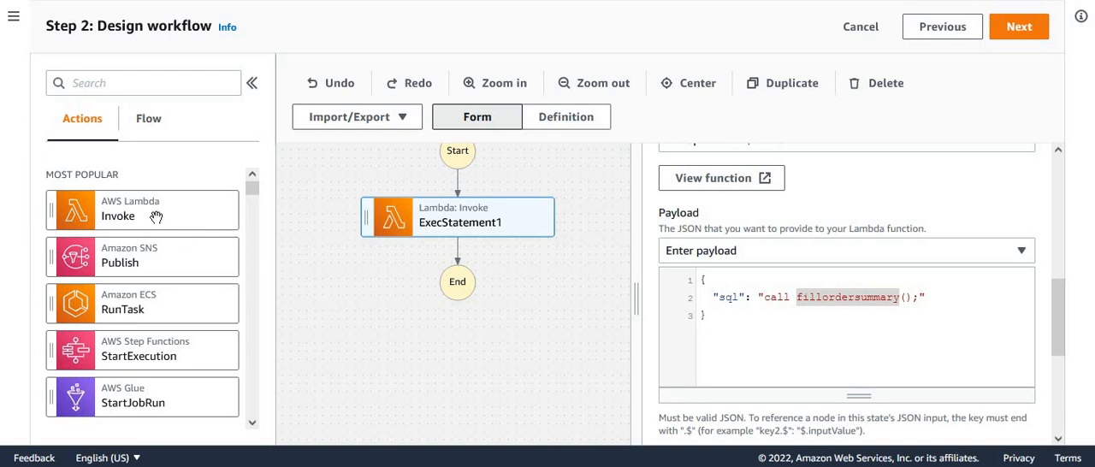
left_click_drag(147, 214, 457, 246)
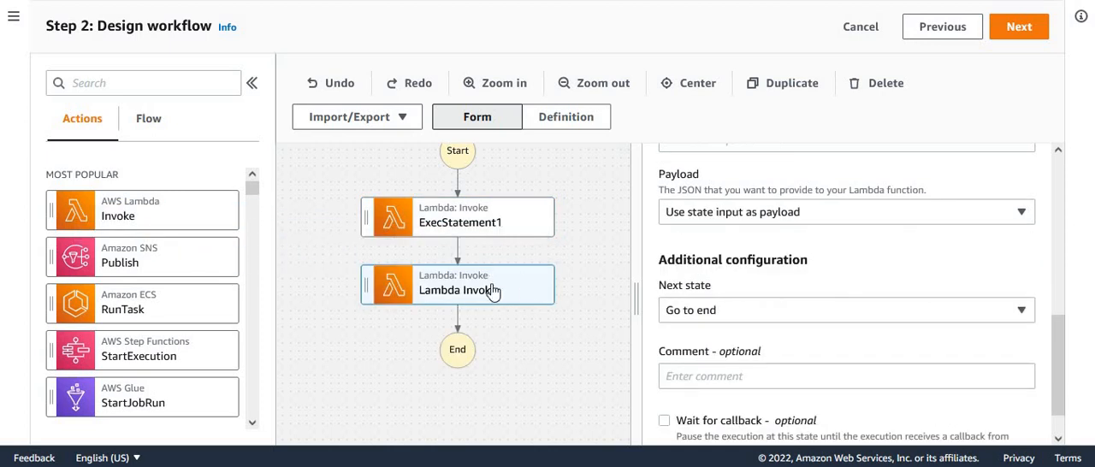
left_click_drag(1057, 313, 1070, 174)
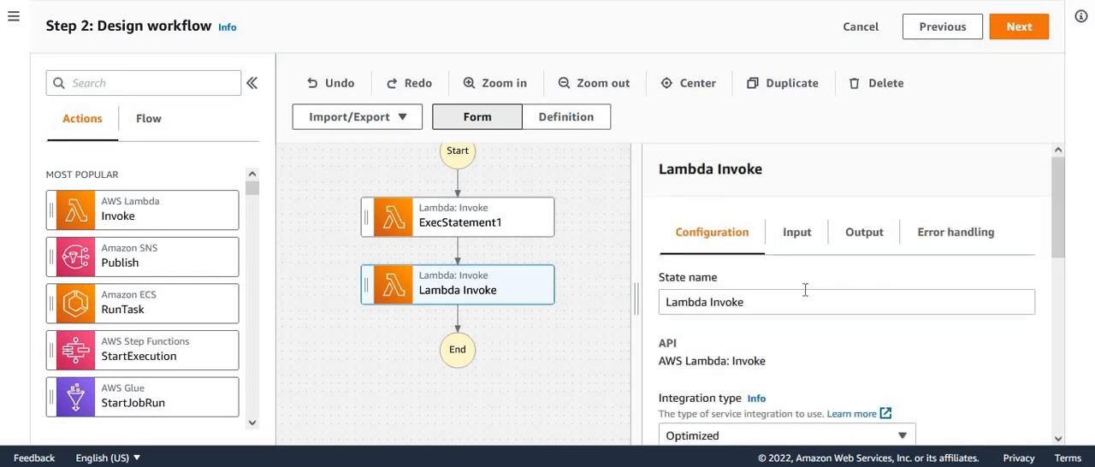
double_click(783, 312)
key("BackSpace")
key("BackSpace")
key("BackSpace")
key("BackSpace")
key("BackSpace")
key("BackSpace")
key("BackSpace")
key("BackSpace")
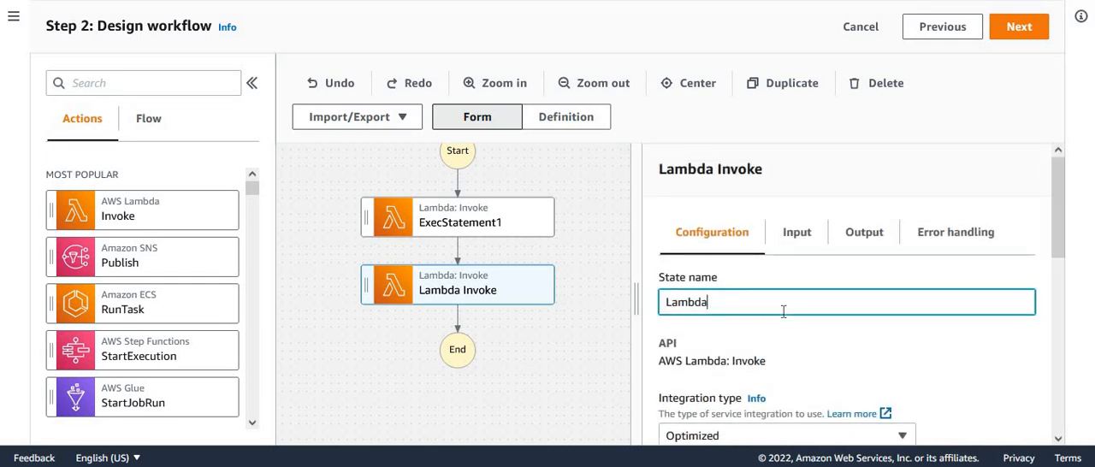
type("Stat")
type("usExec")
key("BackSpace")
key("BackSpace")
key("BackSpace")
type("Statement1")
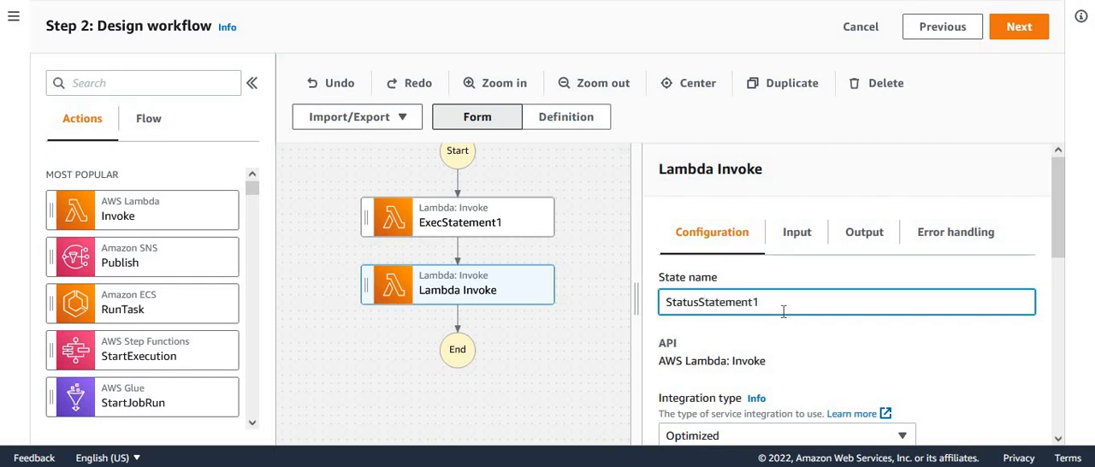
left_click(956, 321)
- Set the Lambda function for StatusStatement1 to getrsspstatusfunction:$LATEST, keeping the state input as payload
left_click_drag(1061, 224, 1032, 375)
left_click(1010, 264)
left_click(773, 376)
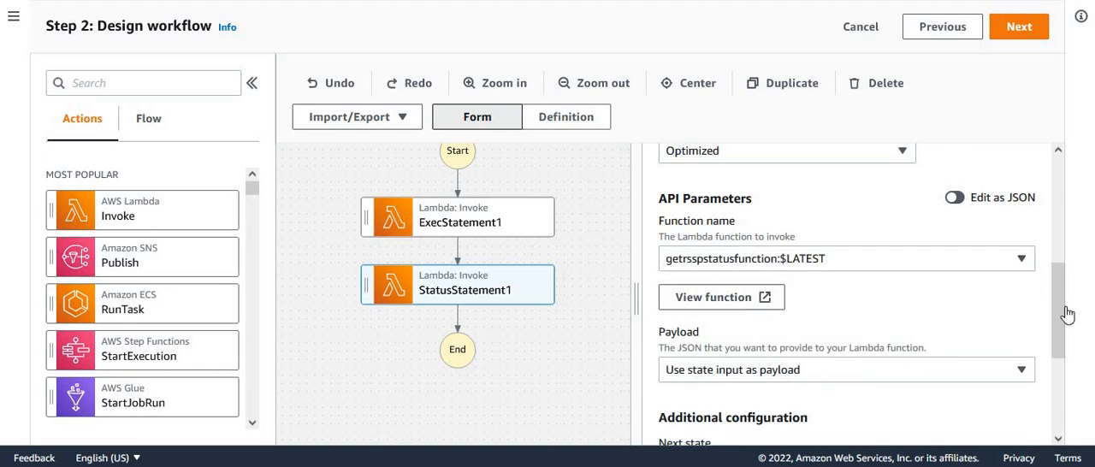
scroll(1061, 342, "down", 1)
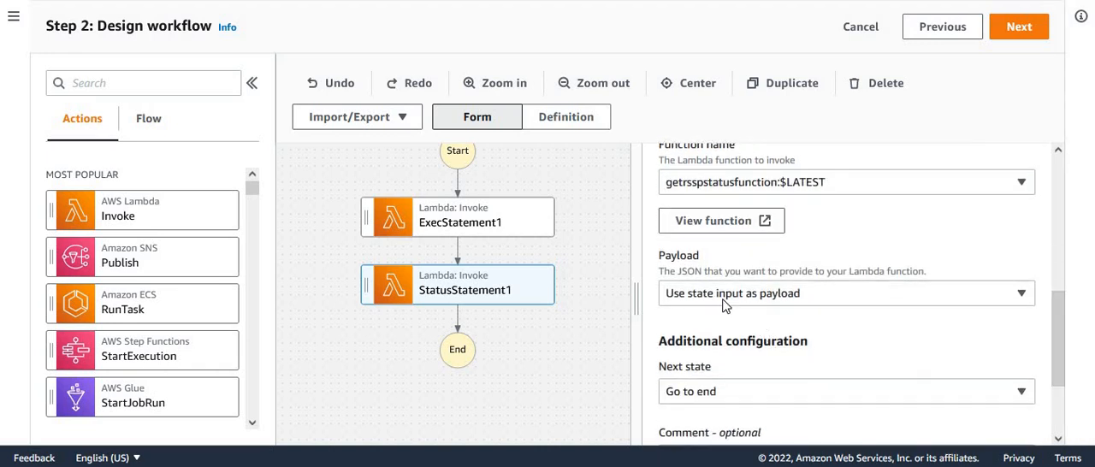
left_click(482, 224)
left_click(507, 288)
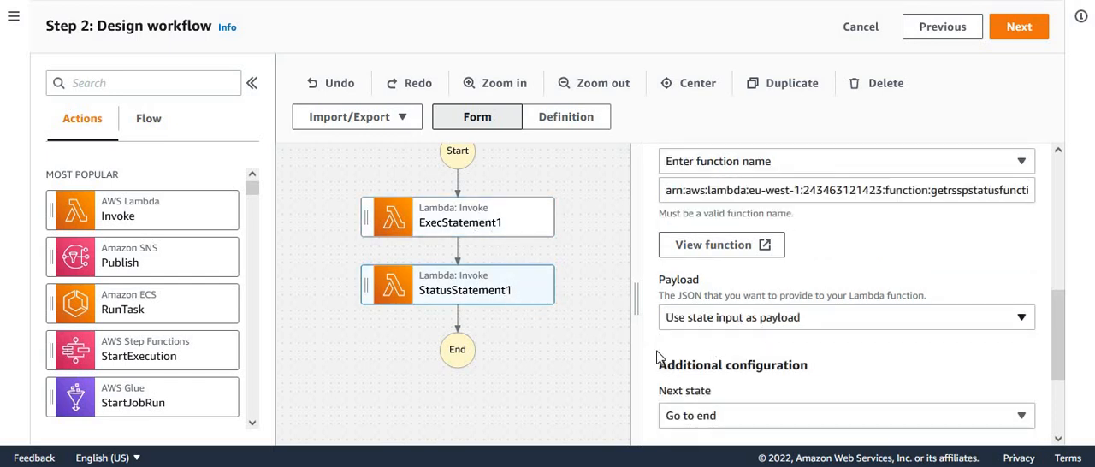
- Widen the workflow canvas and add a Choice state after StatusStatement1
left_click_drag(634, 311, 822, 288)
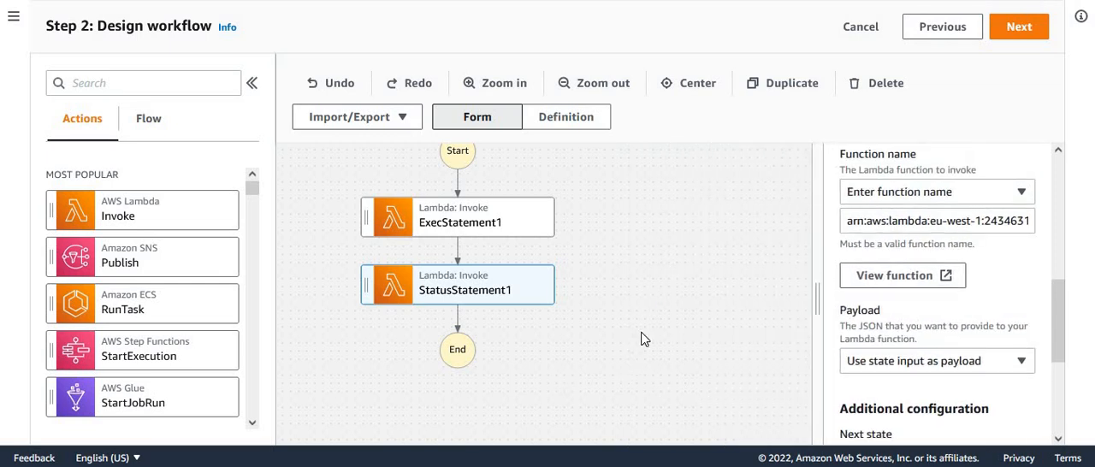
left_click_drag(657, 332, 697, 323)
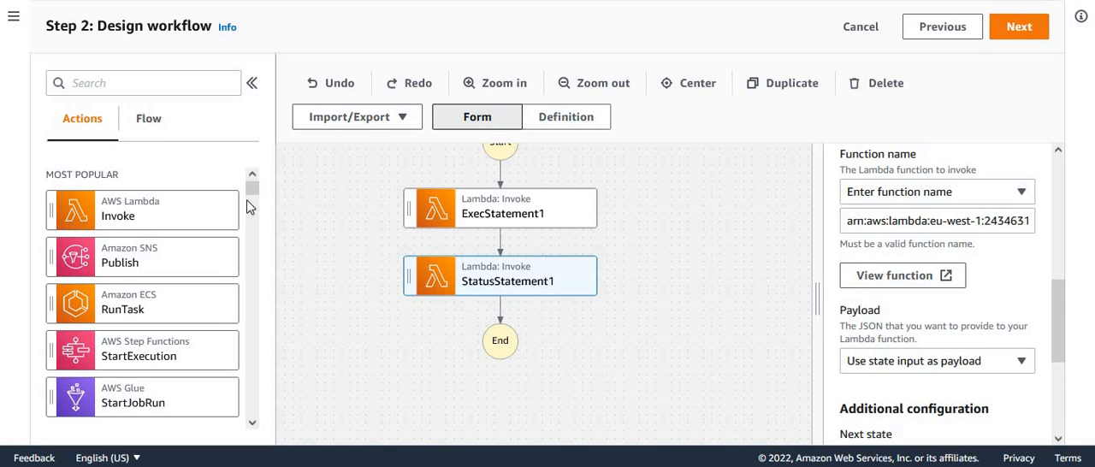
left_click(147, 123)
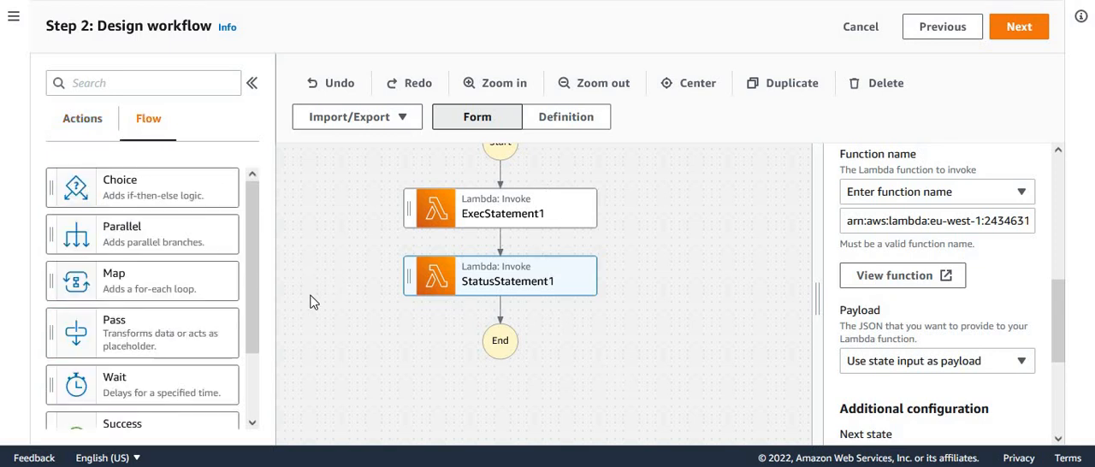
left_click_drag(149, 190, 548, 333)
left_click_drag(705, 317, 655, 237)
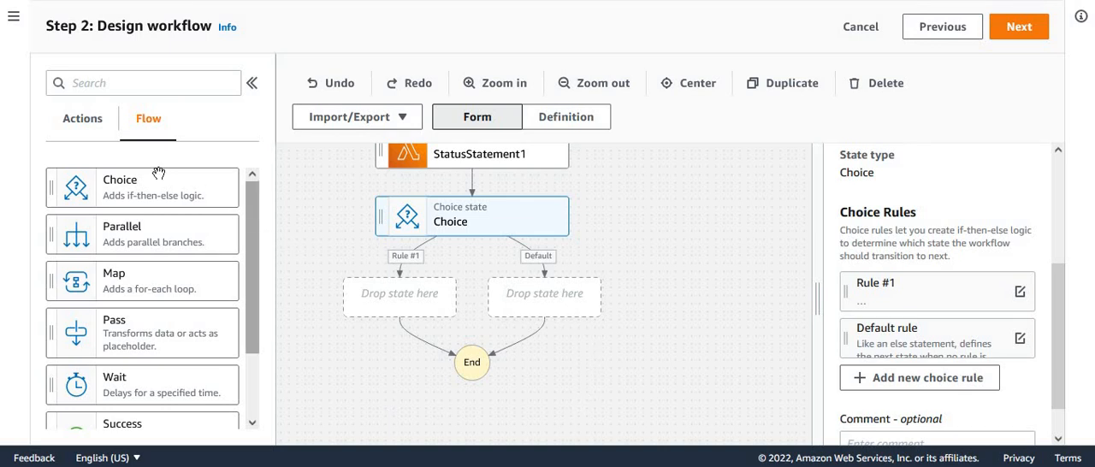
- Add an AWS Lambda Invoke action on the Choice state's Default branch and name it ExecStatement2
left_click(79, 128)
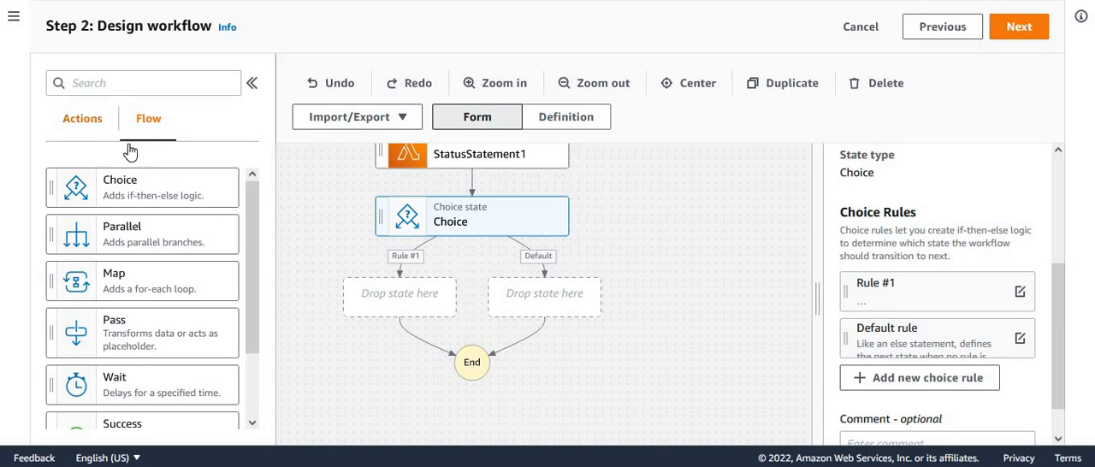
left_click_drag(176, 211, 597, 303)
left_click_drag(597, 306, 595, 311)
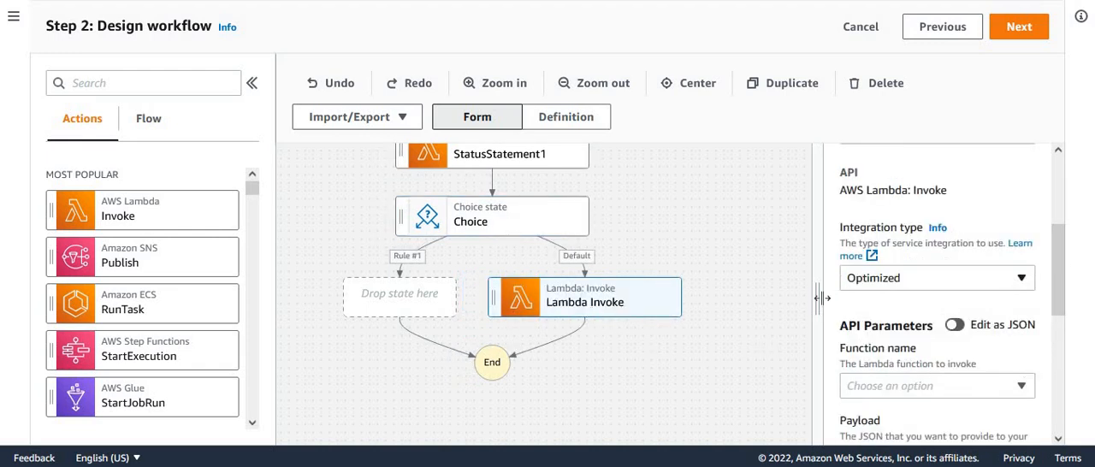
left_click_drag(795, 293, 745, 284)
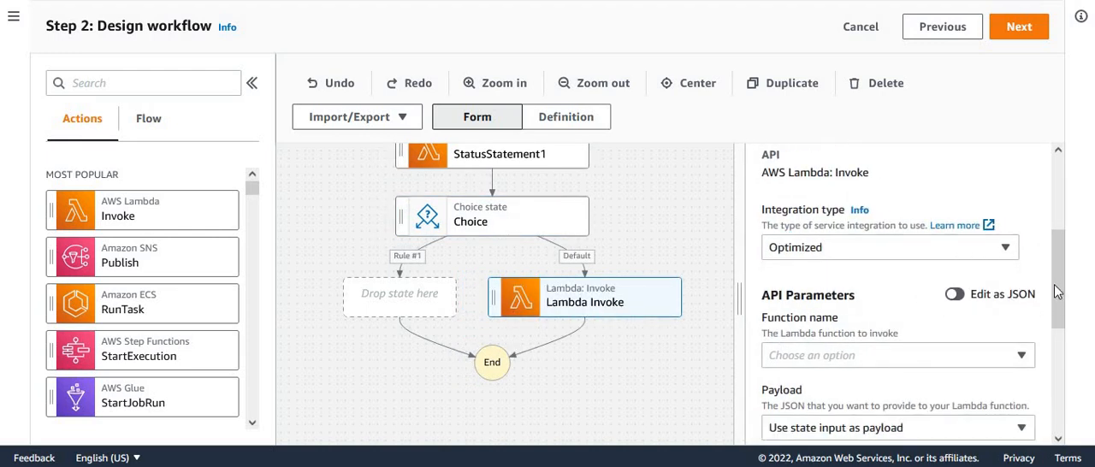
left_click_drag(1059, 232, 1059, 184)
double_click(879, 303)
key("BackSpace")
key("BackSpace")
key("BackSpace")
key("BackSpace")
key("BackSpace")
key("BackSpace")
key("BackSpace")
key("BackSpace")
type("Exec")
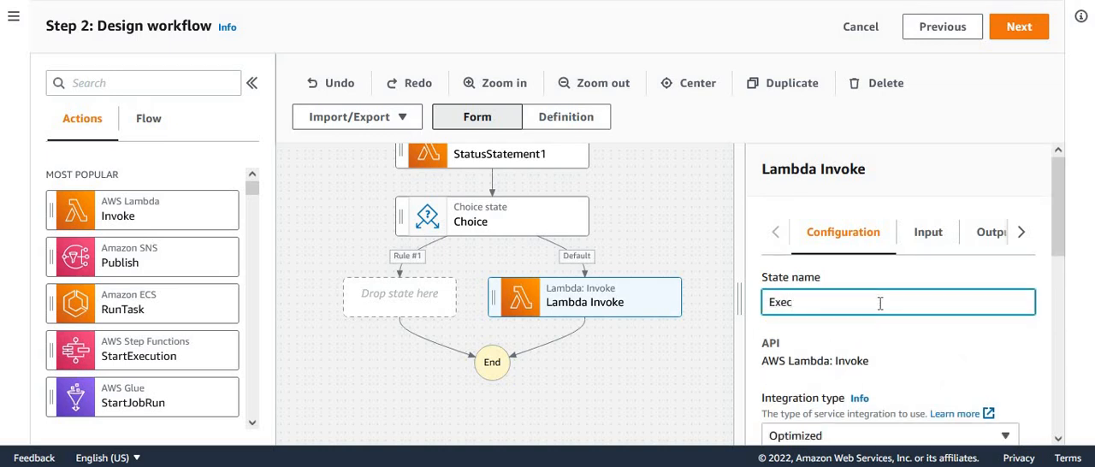
type("Stamenemen")
- Set the Lambda function that ExecStatement2 invokes to execspfunction:$LATEST
left_click_drag(1059, 200, 1045, 302)
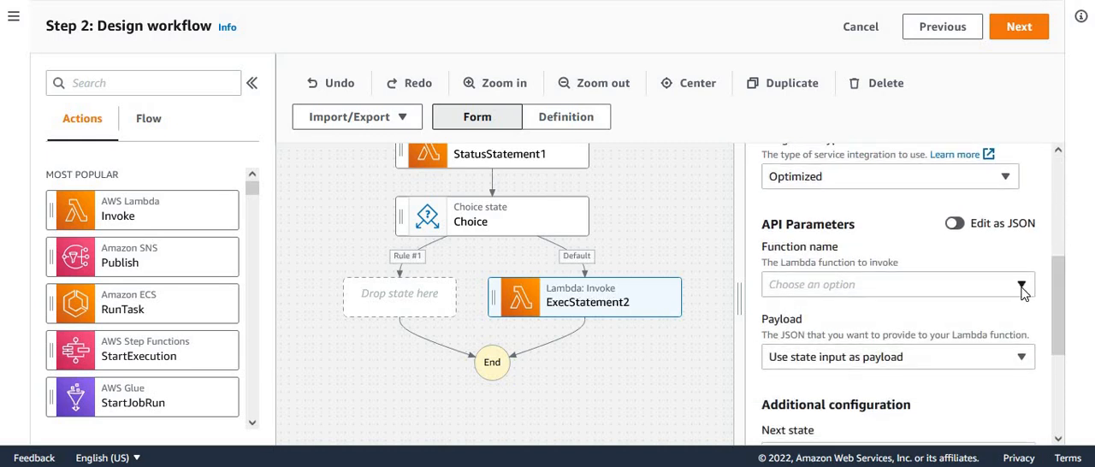
left_click(1023, 291)
left_click_drag(1029, 345, 1033, 371)
left_click(891, 374)
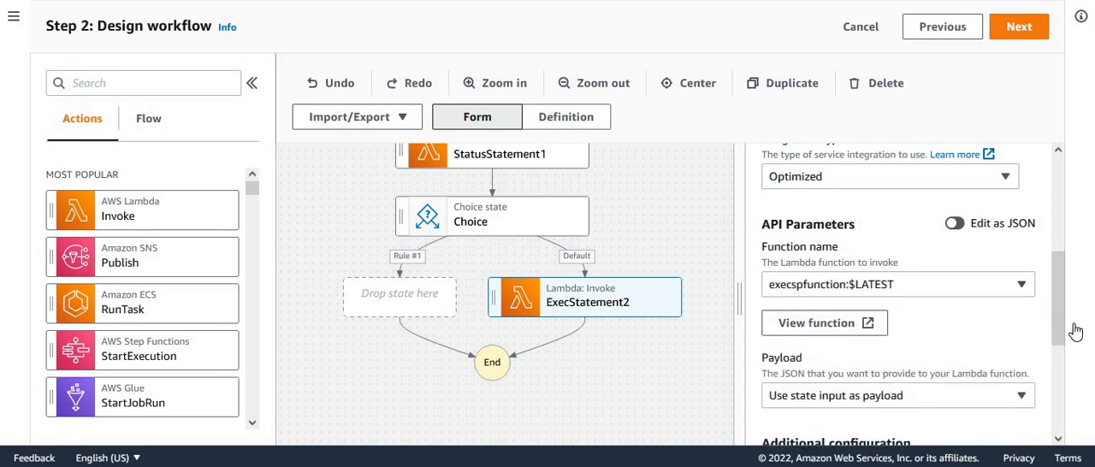
- Enter a custom payload for ExecStatement2 whose sql key holds "call fillproductsummary();"
left_click_drag(1063, 319, 1063, 374)
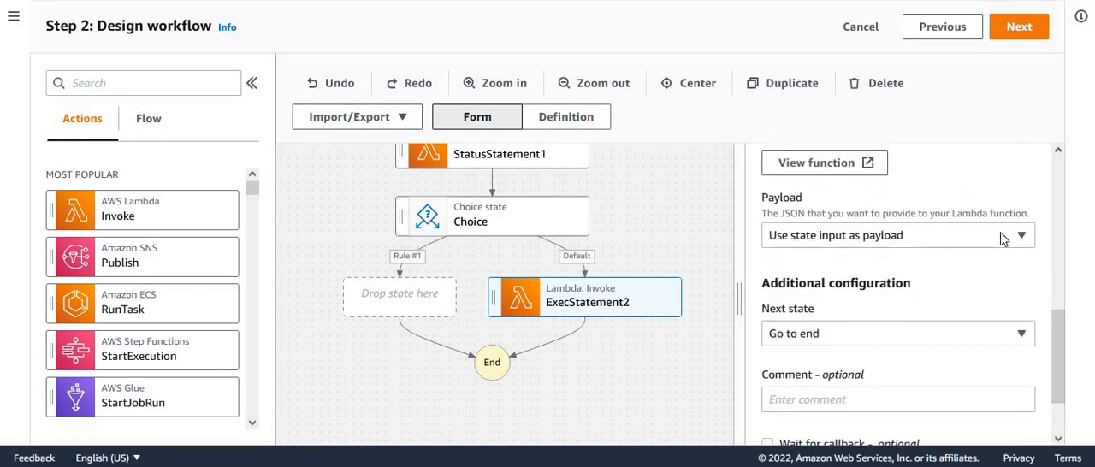
left_click(1004, 239)
left_click(854, 310)
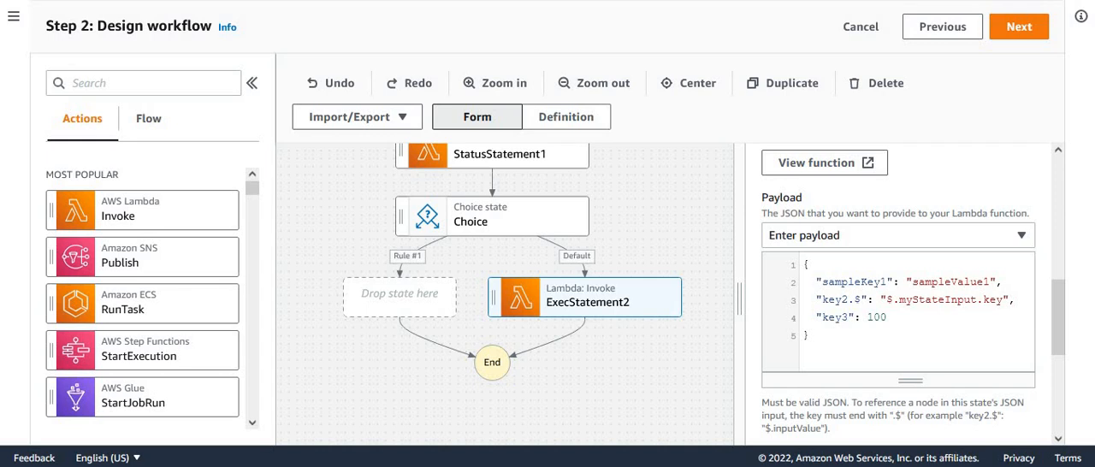
left_click(839, 345)
key("ctrl+a")
key("ctrl+v")
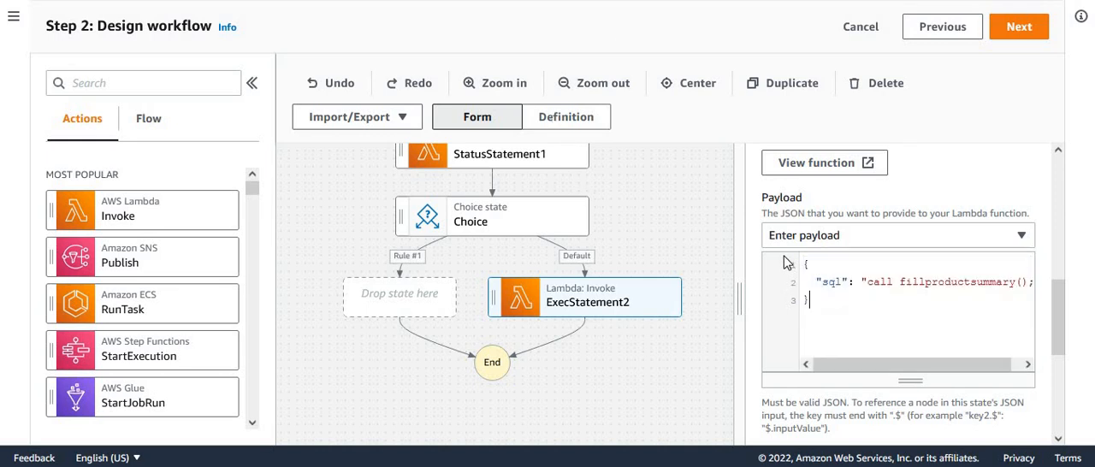
double_click(933, 281)
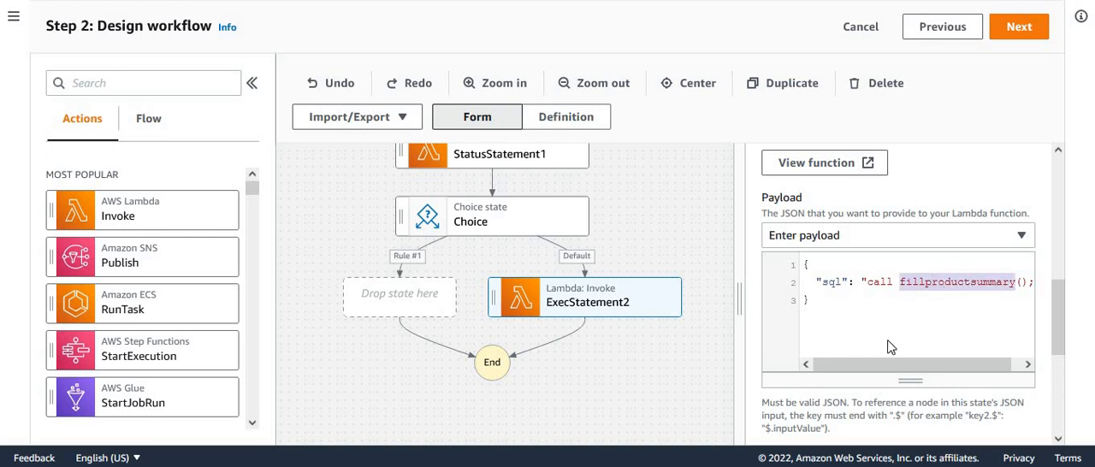
left_click(630, 390)
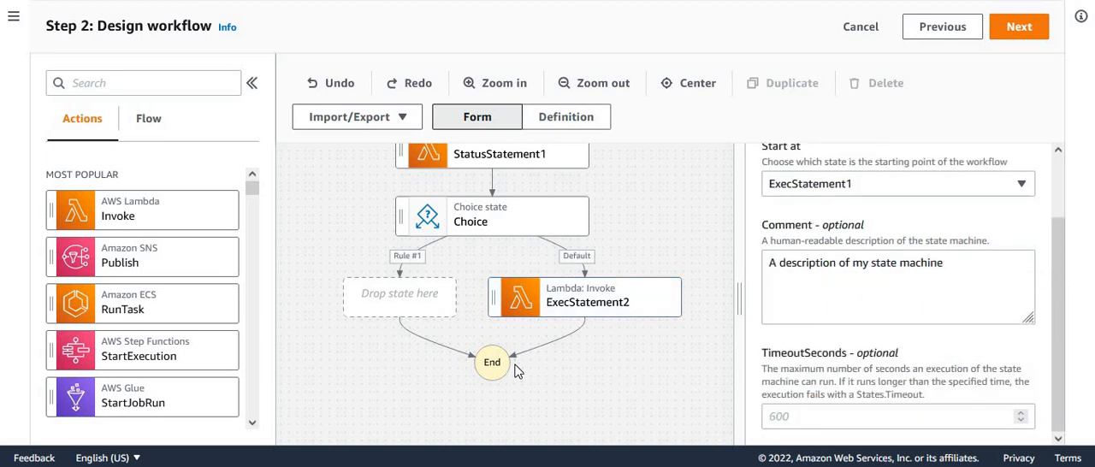
- Start a simple condition for Rule #1 of the Choice state, negated with NOT, on the variable $.statementStatus
left_click_drag(631, 382, 686, 438)
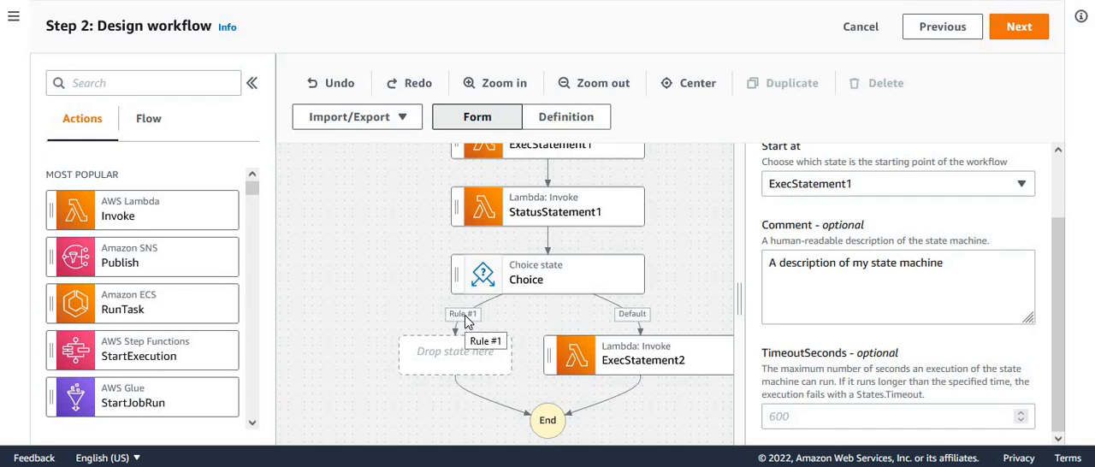
left_click(591, 274)
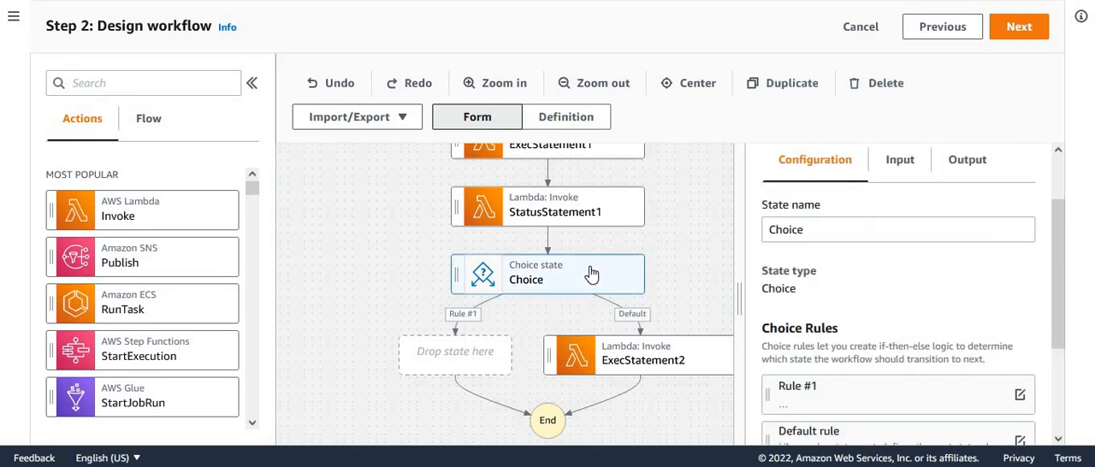
left_click_drag(1062, 259, 1068, 337)
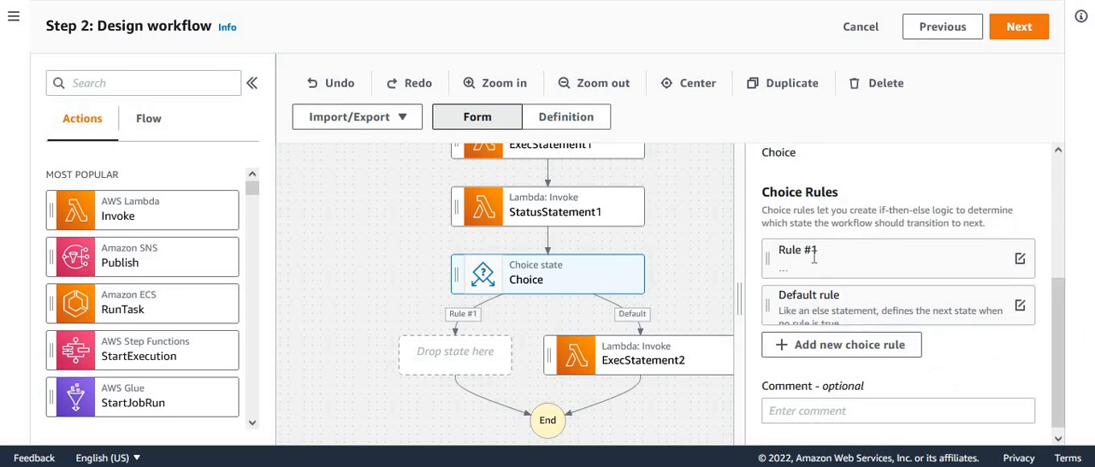
left_click(1021, 262)
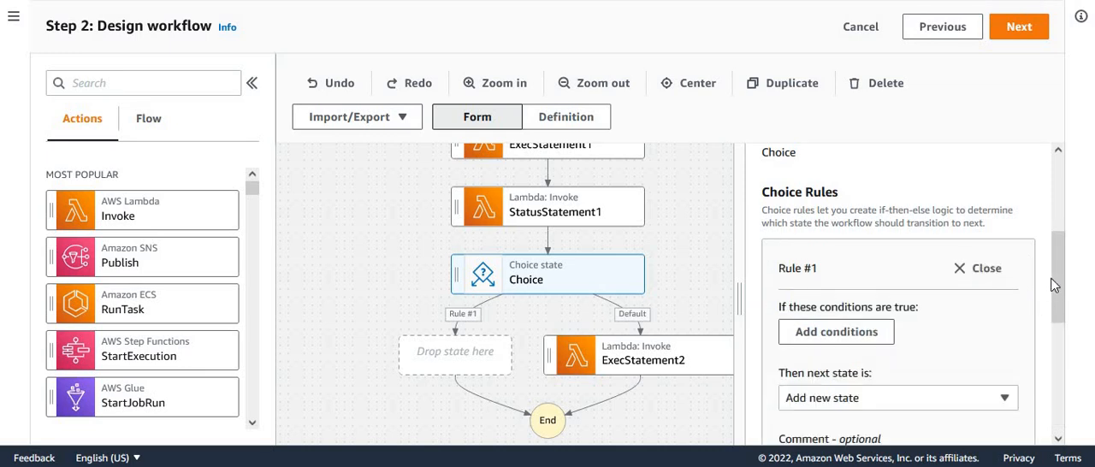
left_click_drag(1054, 287, 1058, 325)
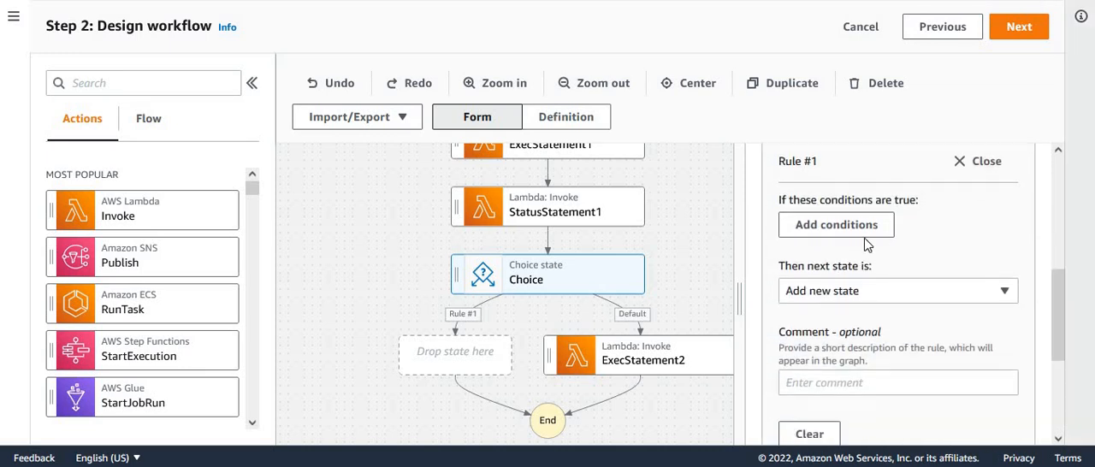
left_click(851, 227)
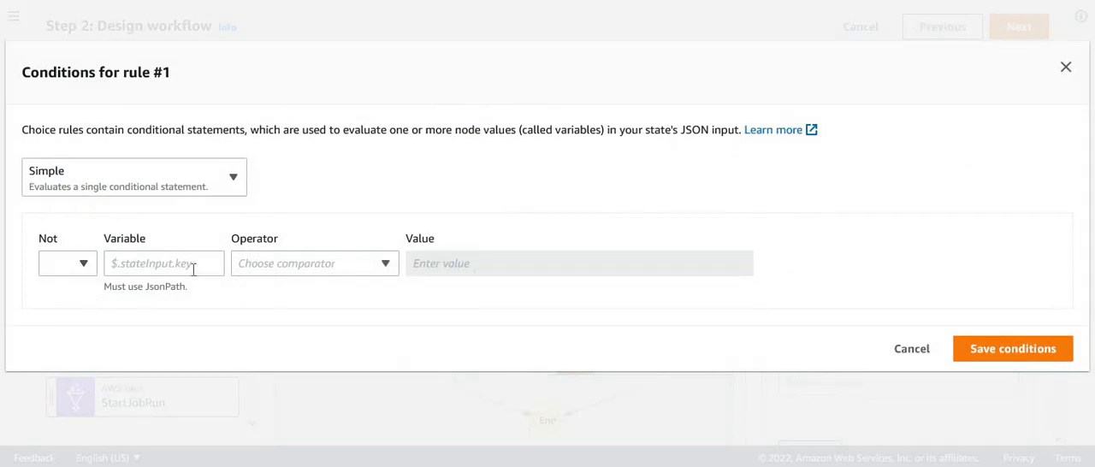
left_click(150, 263)
left_click(84, 264)
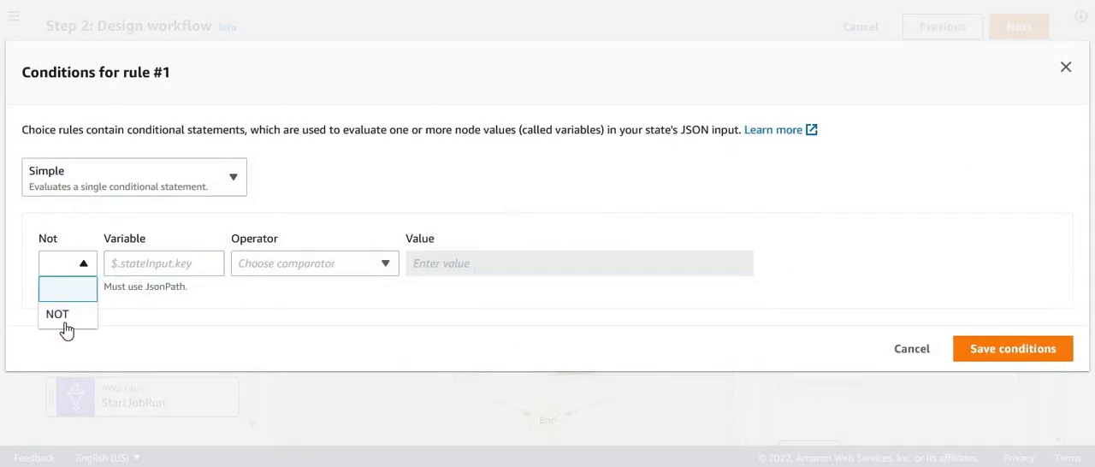
left_click(65, 329)
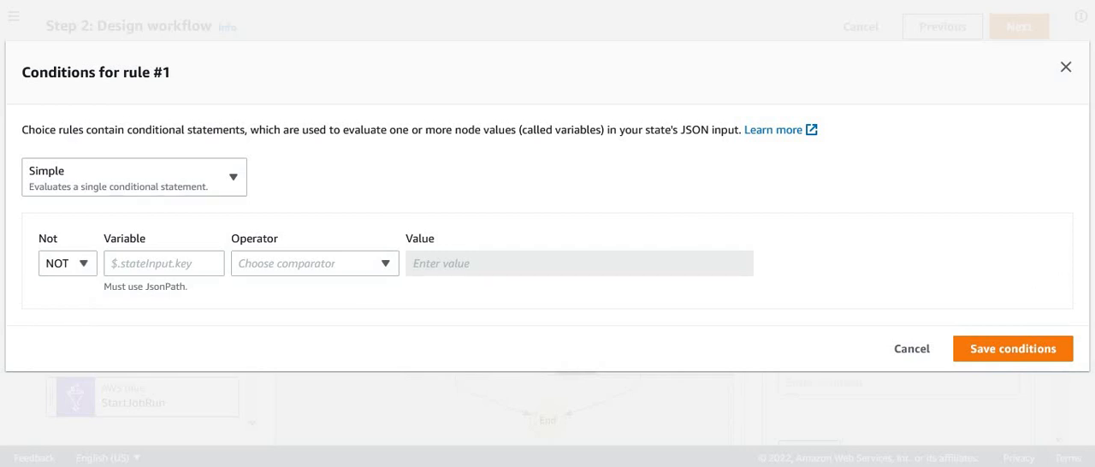
left_click(137, 266)
type("$.statementStatus")
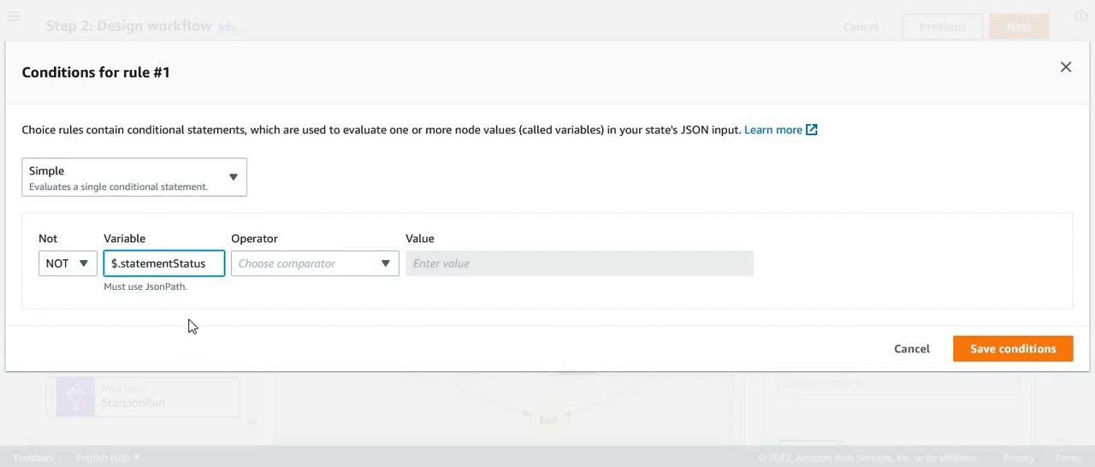
double_click(167, 263)
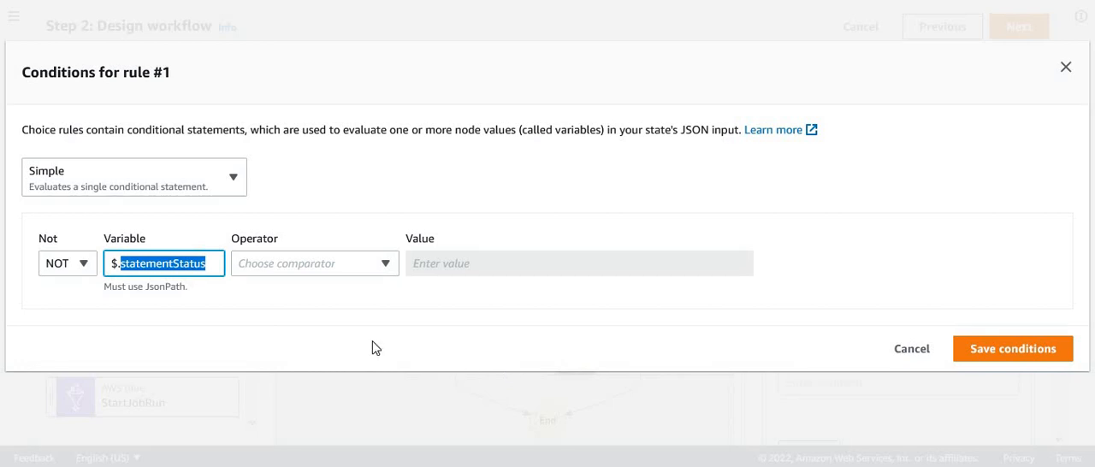
left_click(245, 309)
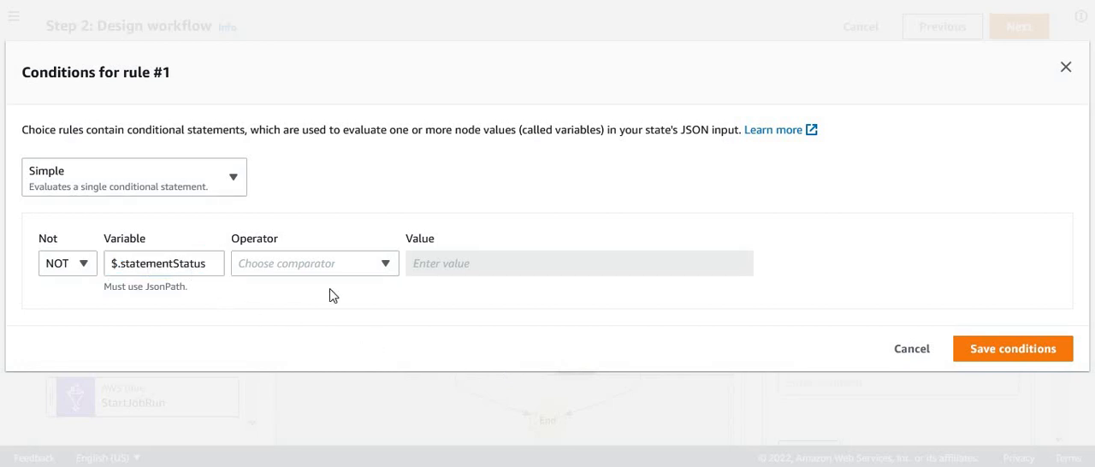
- Complete the Rule #1 condition with "is equal to" and the string constant FINISHED, and save it
left_click(374, 272)
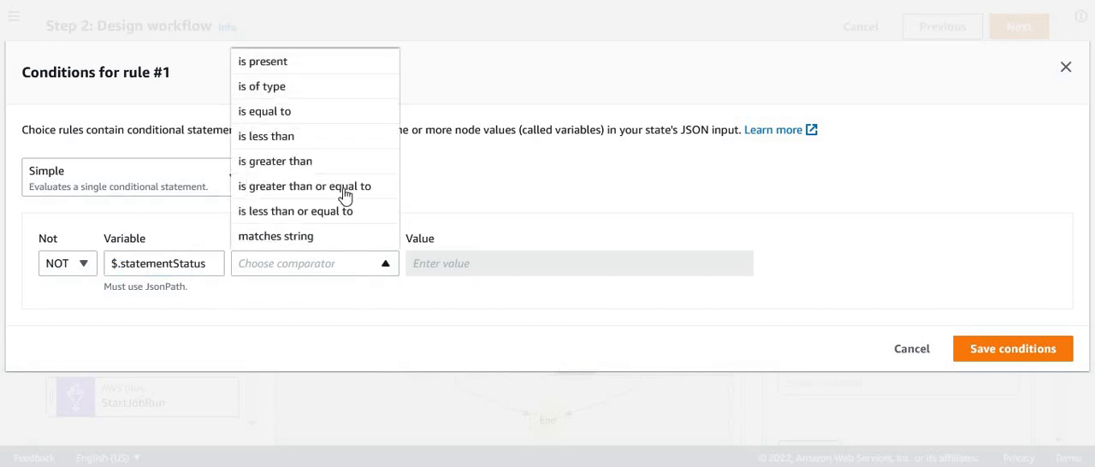
left_click(311, 111)
left_click(521, 267)
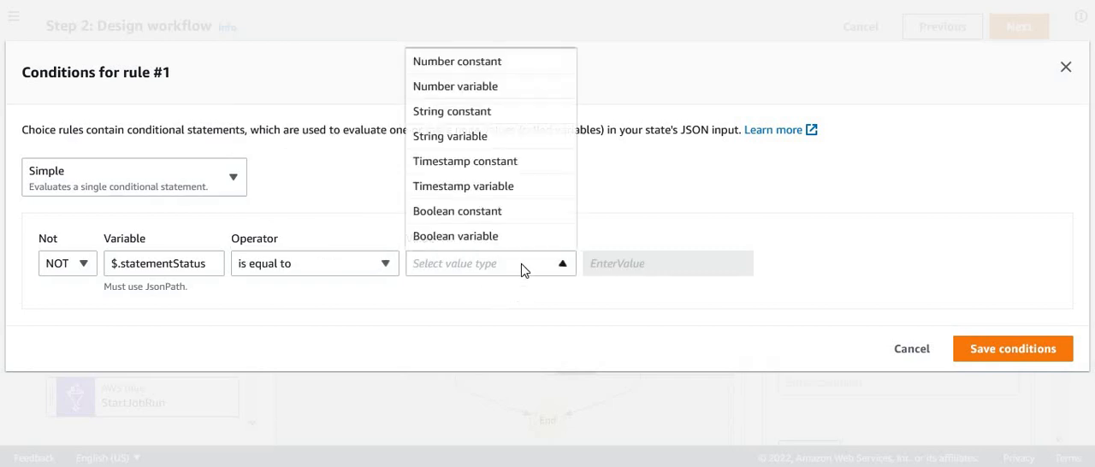
left_click(484, 115)
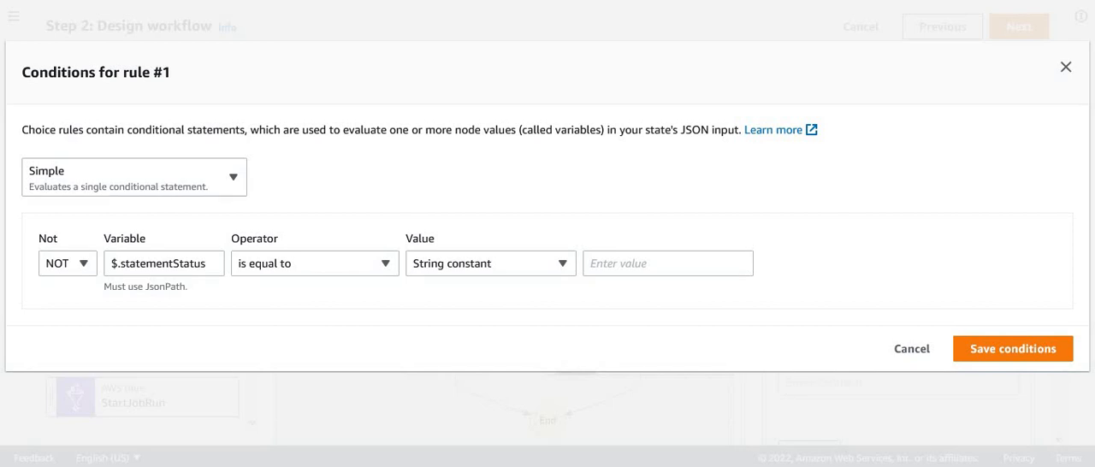
left_click(645, 263)
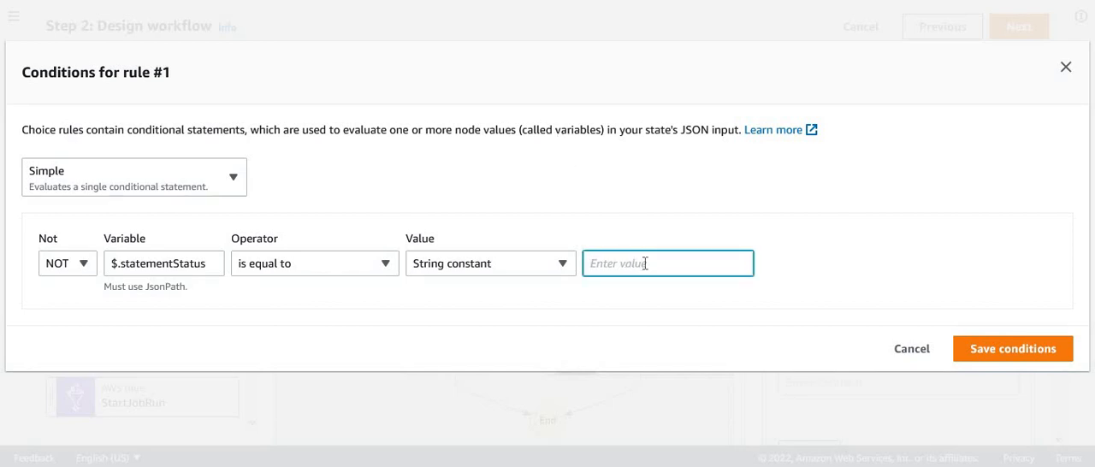
left_click(557, 354)
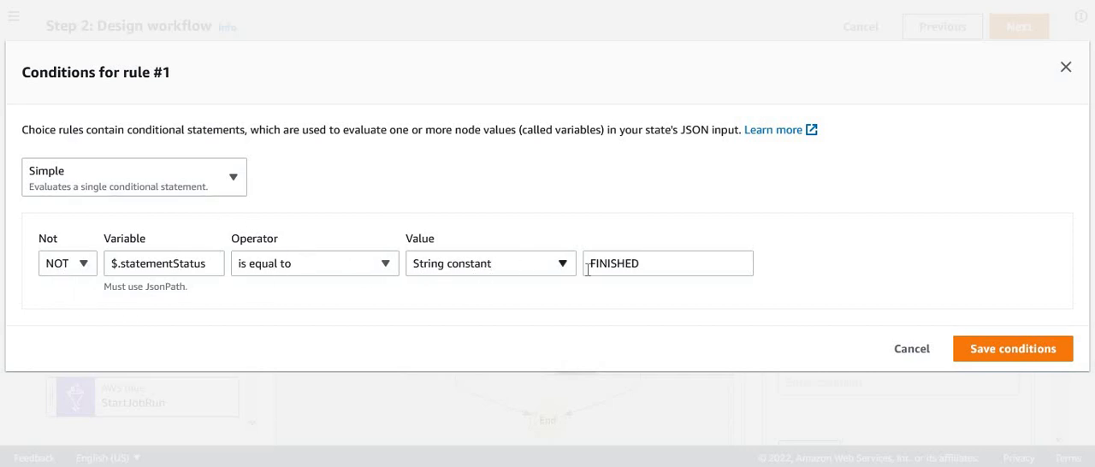
left_click(1038, 363)
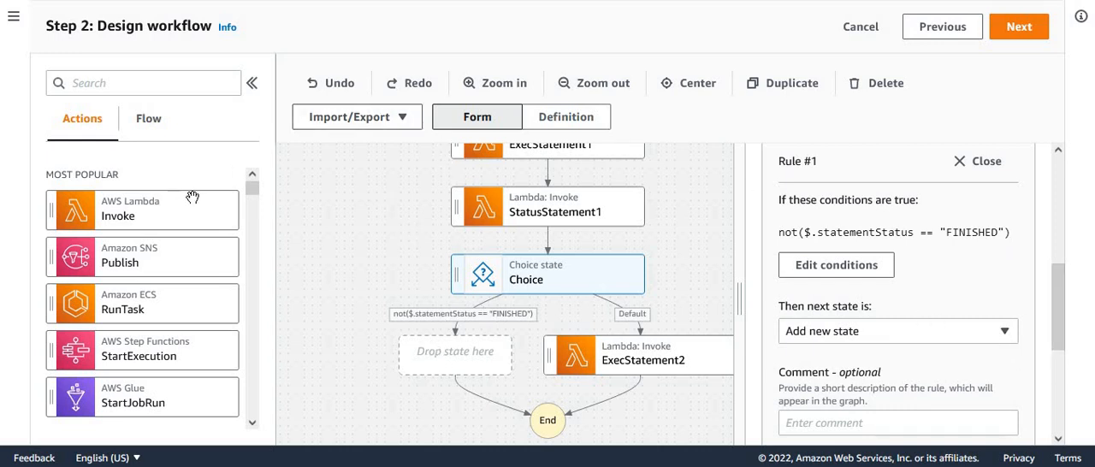
- Add a Wait state on the Choice state's not-FINISHED branch and set its wait time to 2 seconds
left_click(252, 424)
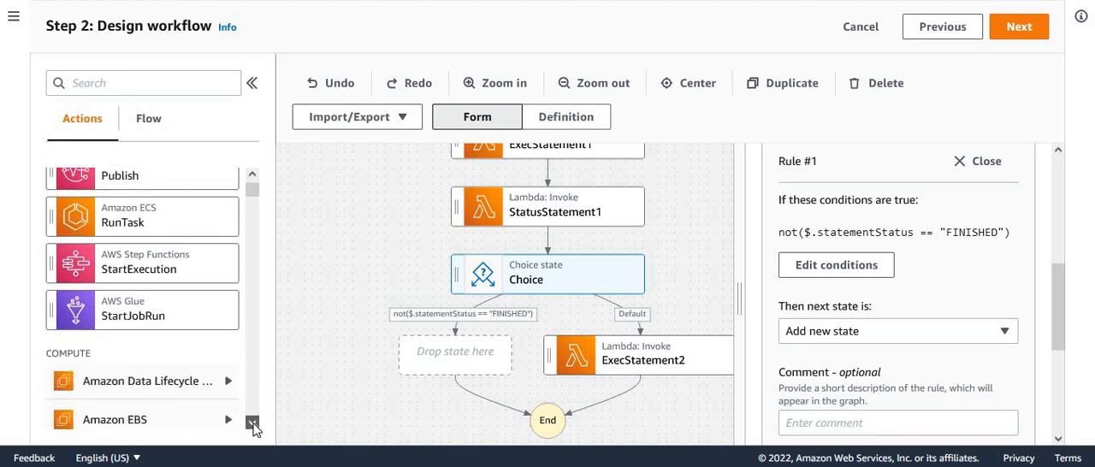
left_click(154, 121)
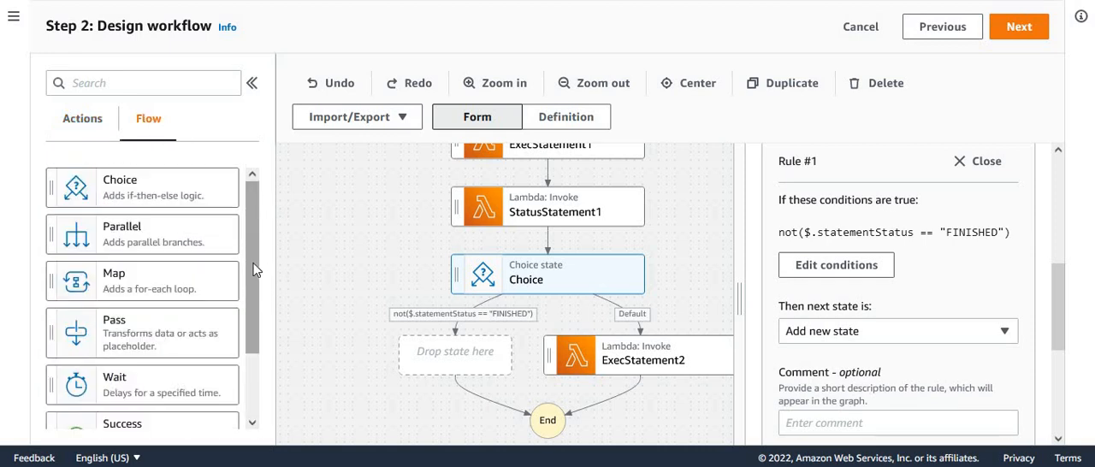
scroll(225, 320, "down", 1)
left_click_drag(154, 357, 457, 351)
double_click(786, 252)
type("2")
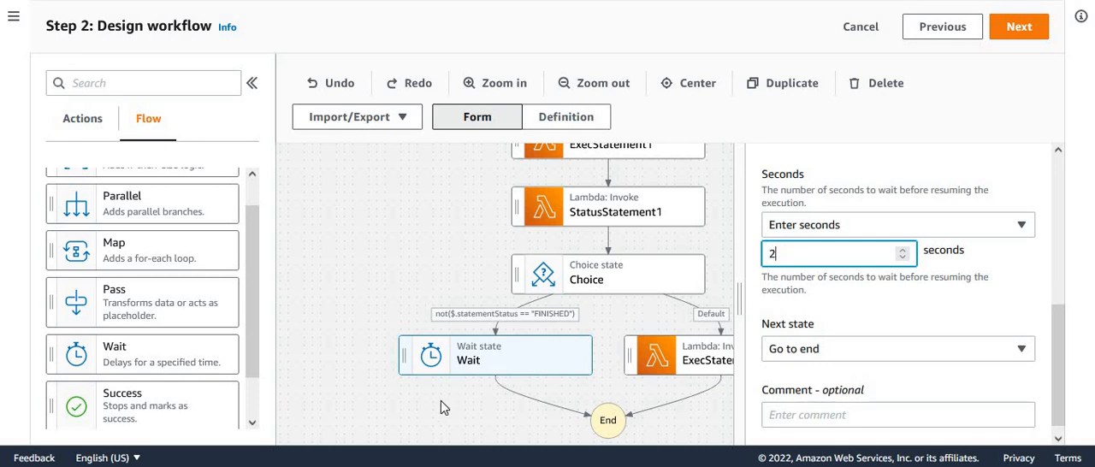
- Check the Choice state's Rule #1 condition and set the Wait state's next state to StatusStatement1
left_click(624, 283)
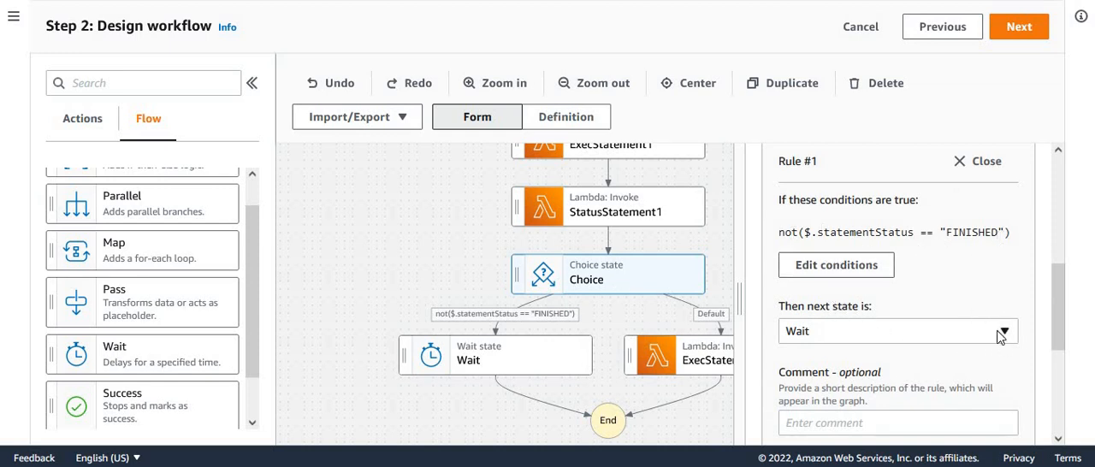
double_click(846, 232)
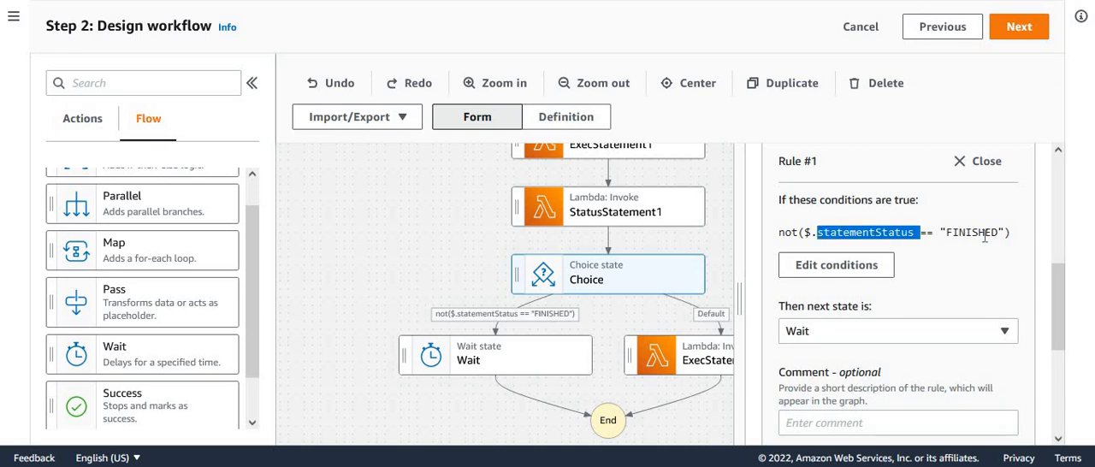
double_click(980, 232)
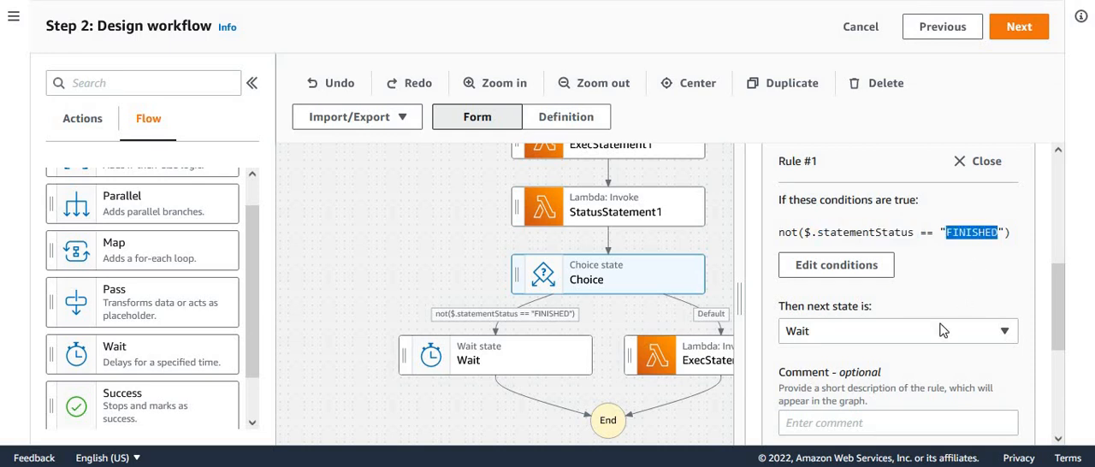
left_click(495, 357)
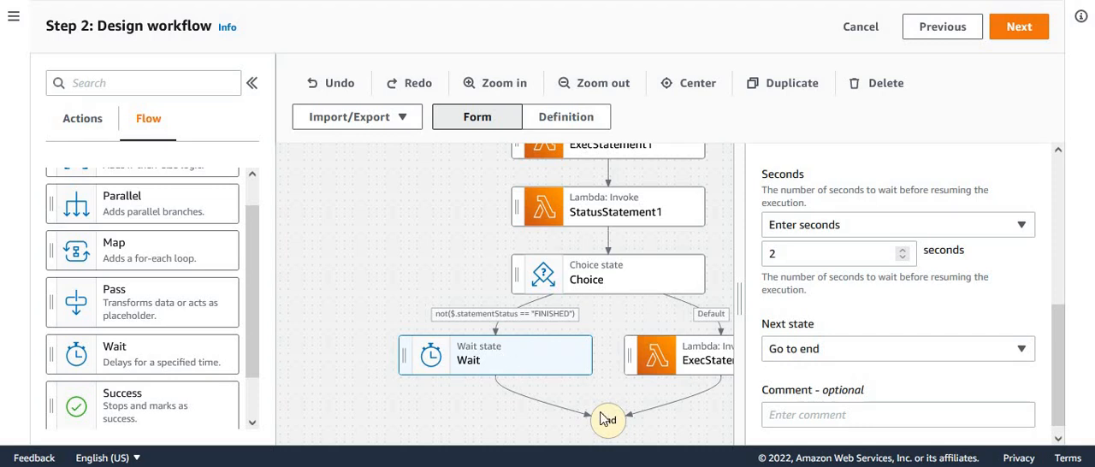
left_click(1021, 351)
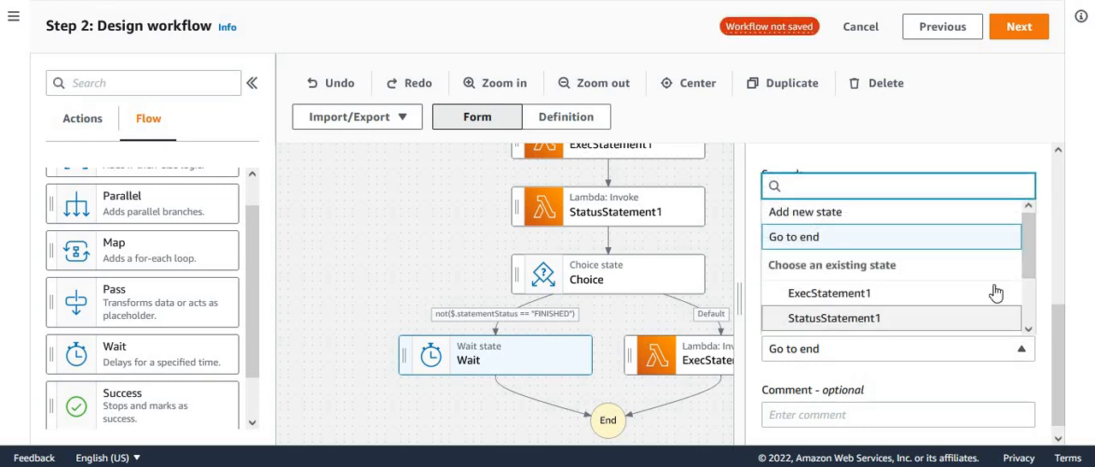
left_click(881, 322)
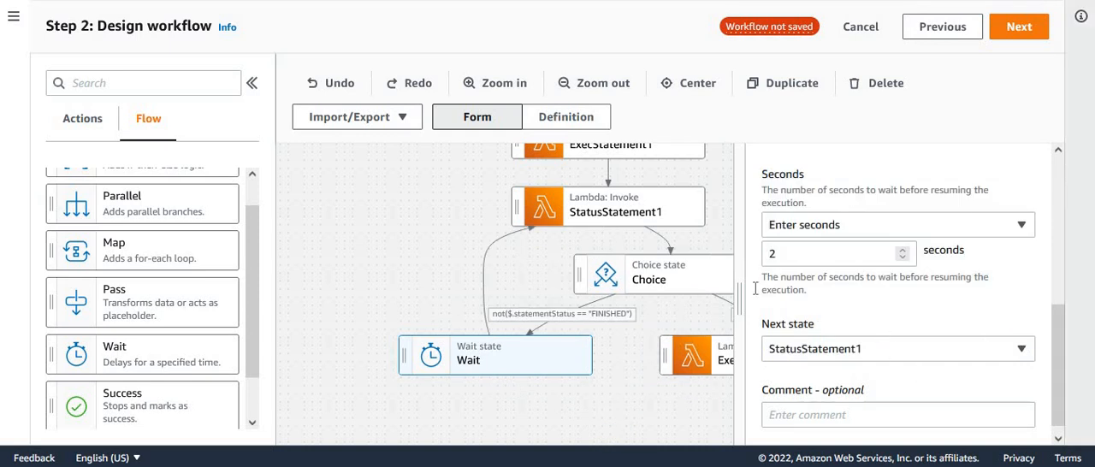
- Widen the workflow canvas, reduce the browser page zoom to fit the flow and review the Wait state's configuration
left_click_drag(741, 303, 907, 291)
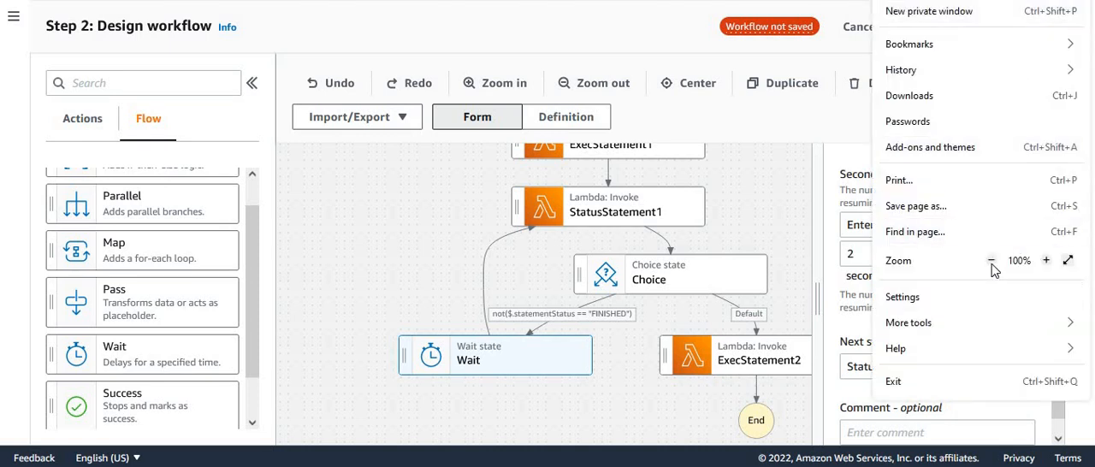
left_click(992, 260)
left_click(822, 272)
left_click_drag(792, 211, 759, 292)
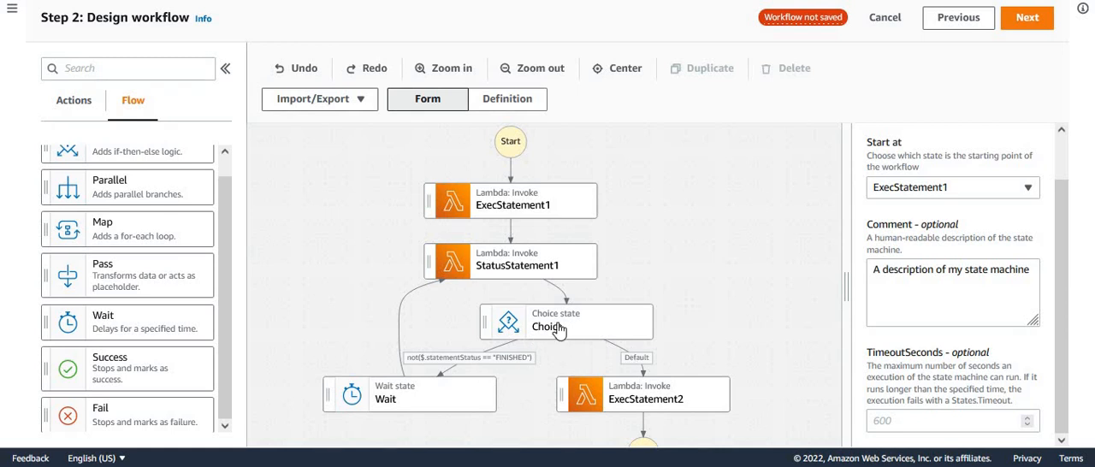
left_click(416, 407)
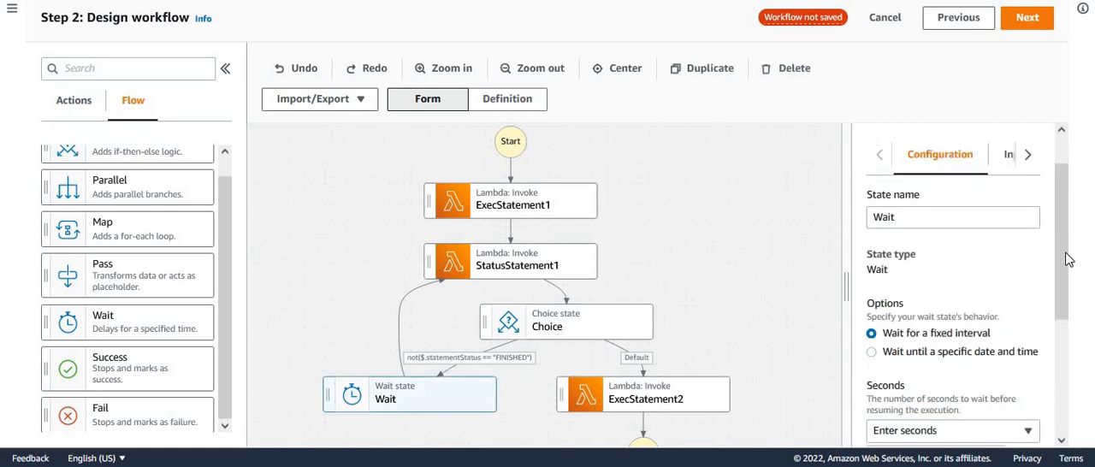
scroll(1061, 272, "down", 3)
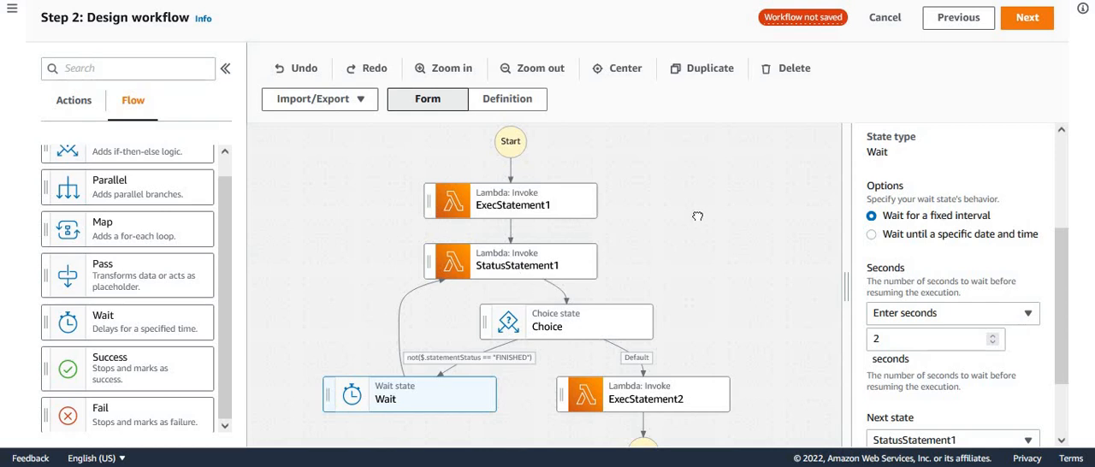
- Add a Lambda Invoke state after ExecStatement2 and name it StatusStatement2
left_click_drag(725, 279, 690, 190)
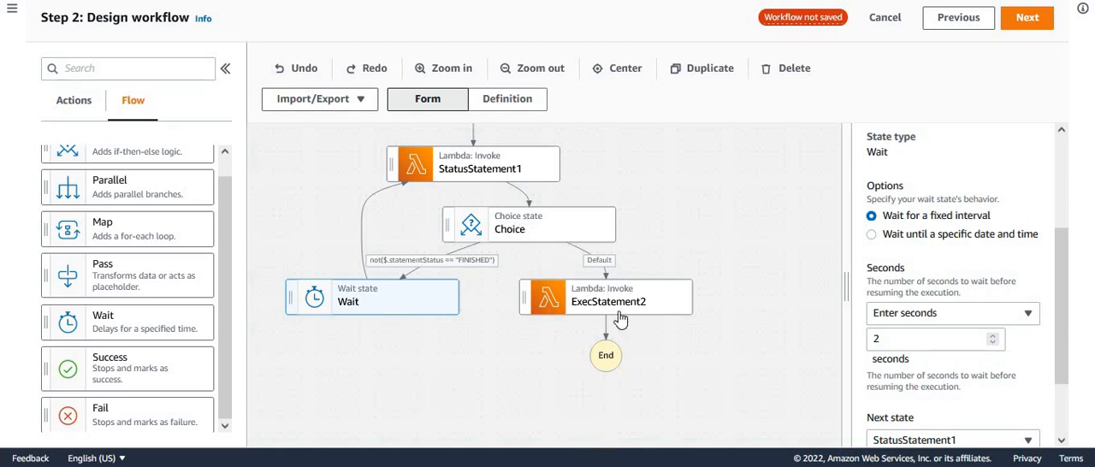
left_click_drag(718, 358, 601, 248)
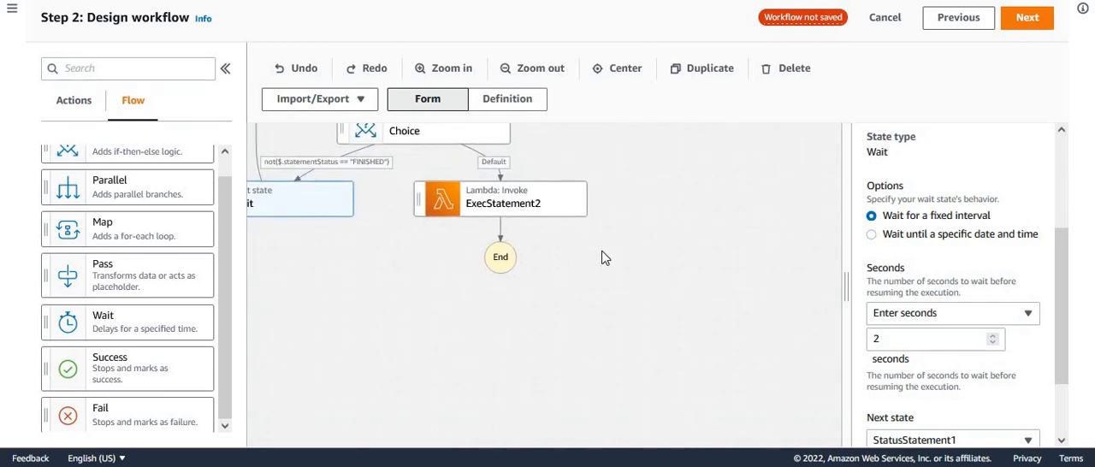
left_click(83, 103)
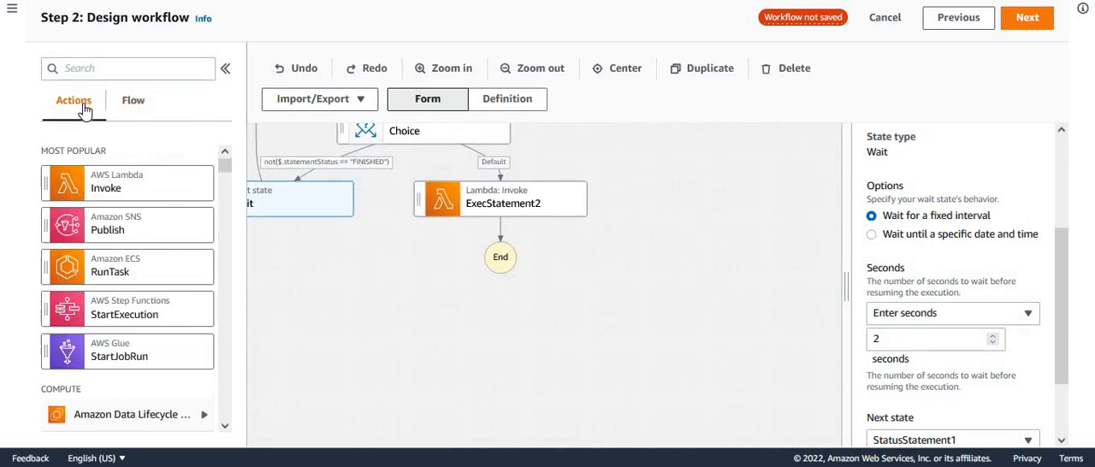
left_click_drag(137, 184, 505, 238)
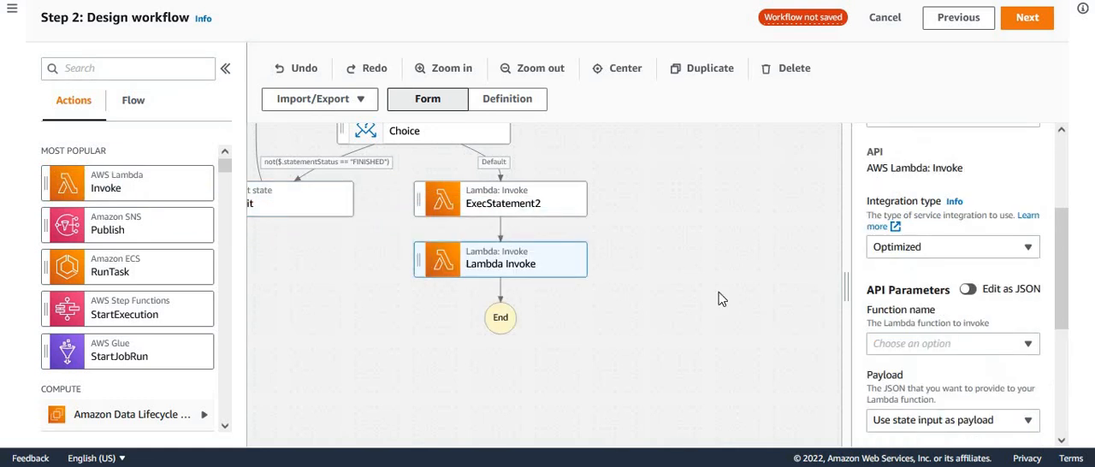
scroll(1065, 214, "up", 3)
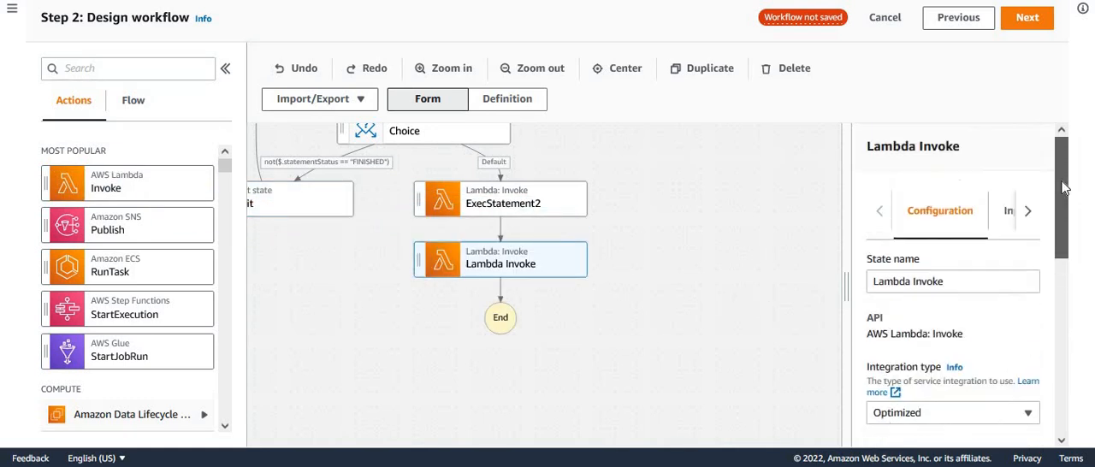
left_click(974, 280)
key("ctrl+shift+Left")
key("BackSpace")
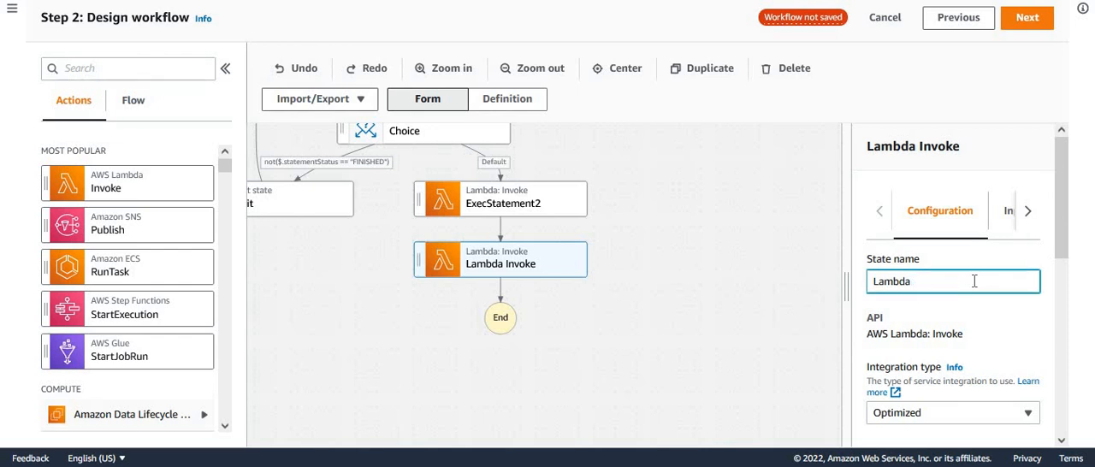
key("ctrl+BackSpace")
type("atusStatement2")
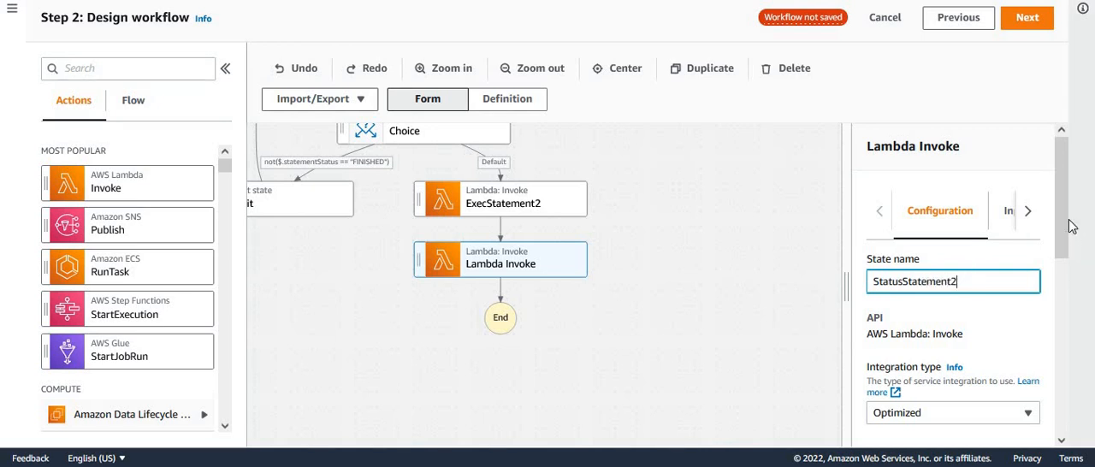
- Set StatusStatement2 to invoke getrsspstatusfunction:$LATEST, and check its payload setting and that of ExecStatement2
scroll(908, 246, "down", 2)
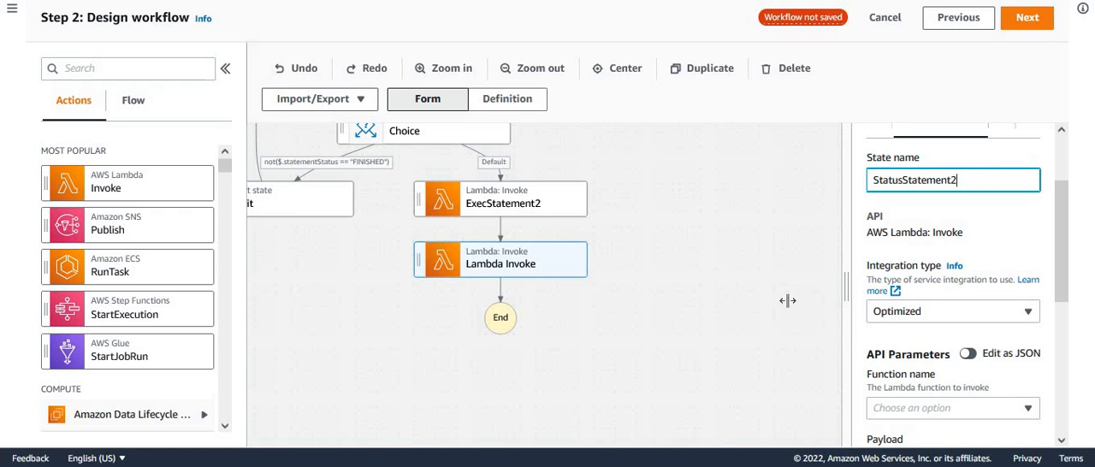
left_click_drag(852, 290, 707, 290)
left_click_drag(1070, 306, 1072, 371)
left_click(1028, 251)
left_click_drag(1034, 325, 1037, 384)
left_click(897, 381)
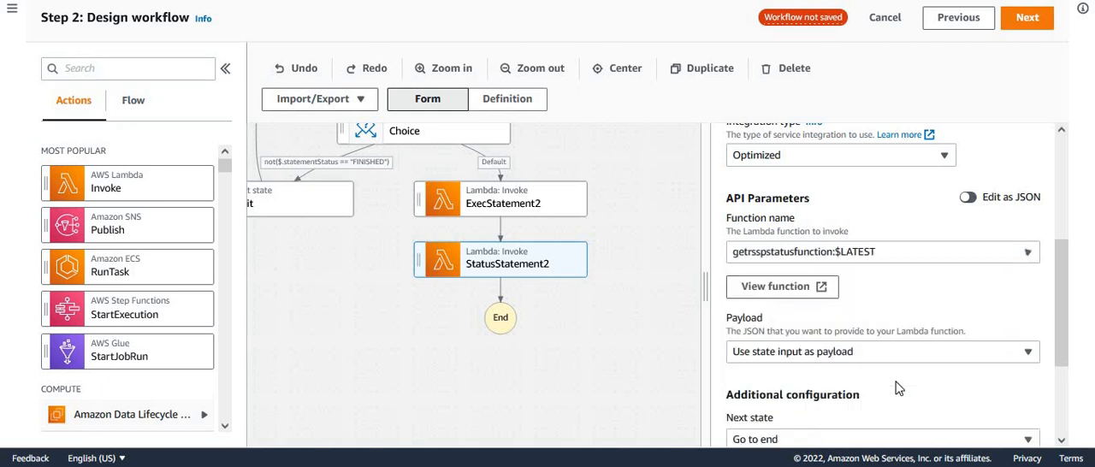
left_click_drag(1063, 377, 1078, 390)
scroll(1078, 391, "down", 1)
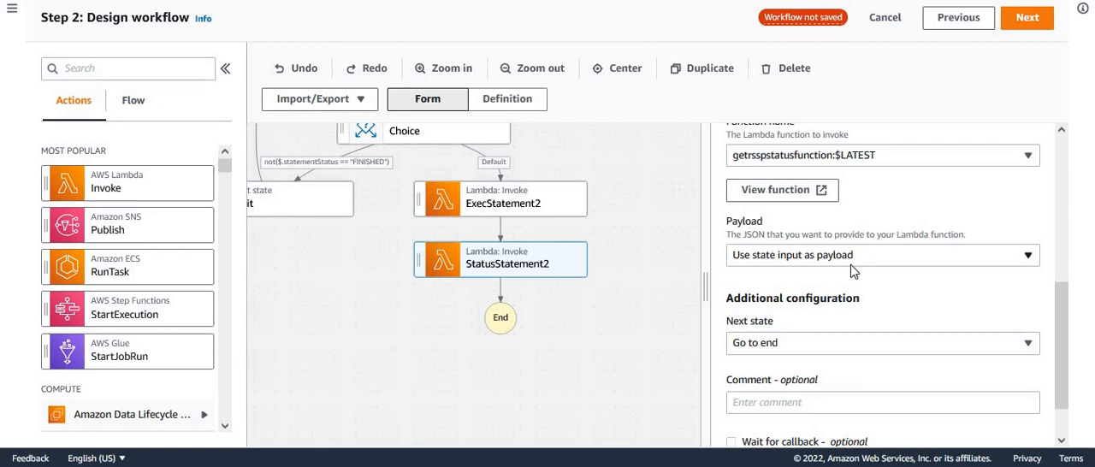
left_click(555, 207)
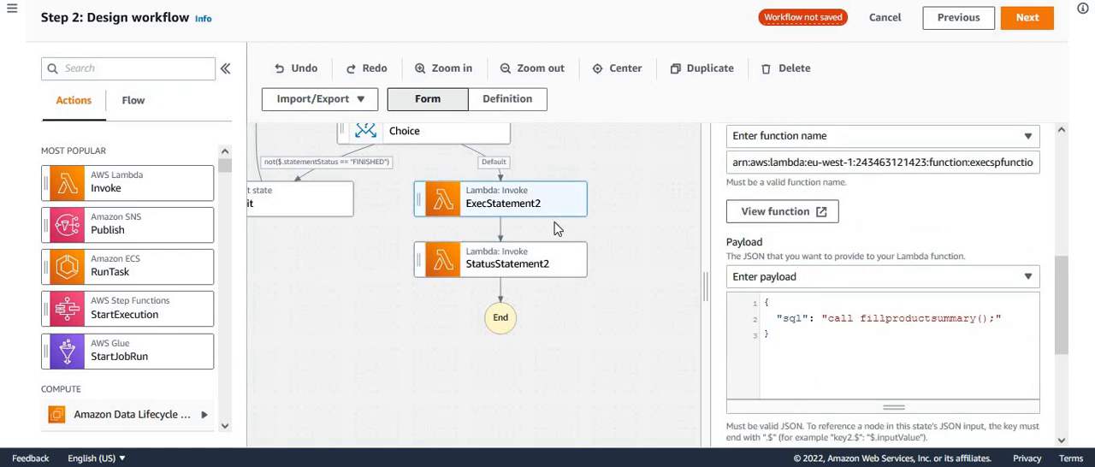
left_click(563, 270)
- Add a second Choice state directly after StatusStatement2
left_click_drag(610, 360, 548, 295)
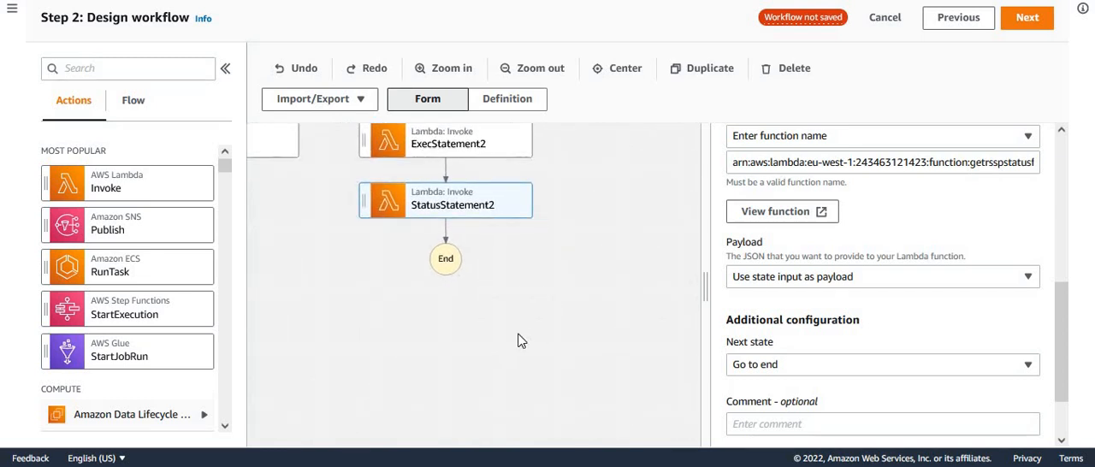
left_click(134, 100)
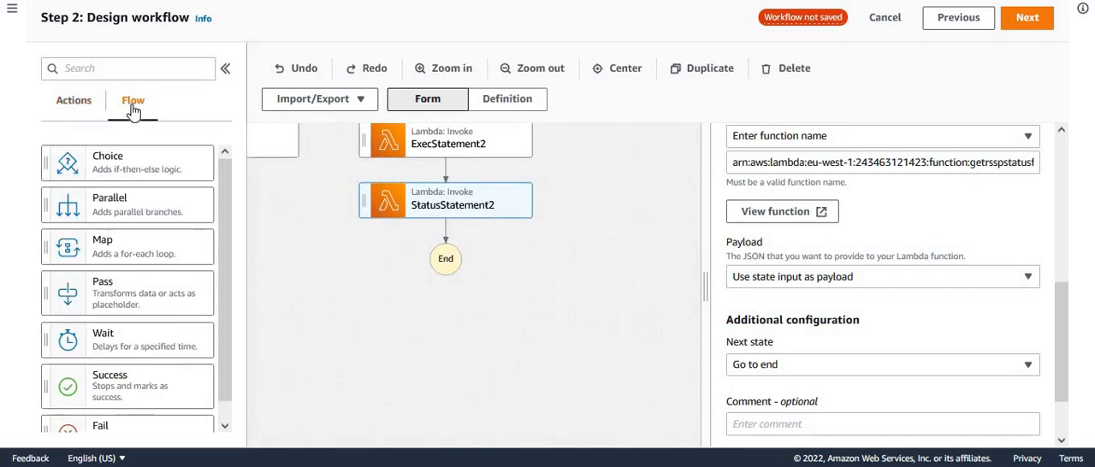
left_click_drag(108, 160, 421, 241)
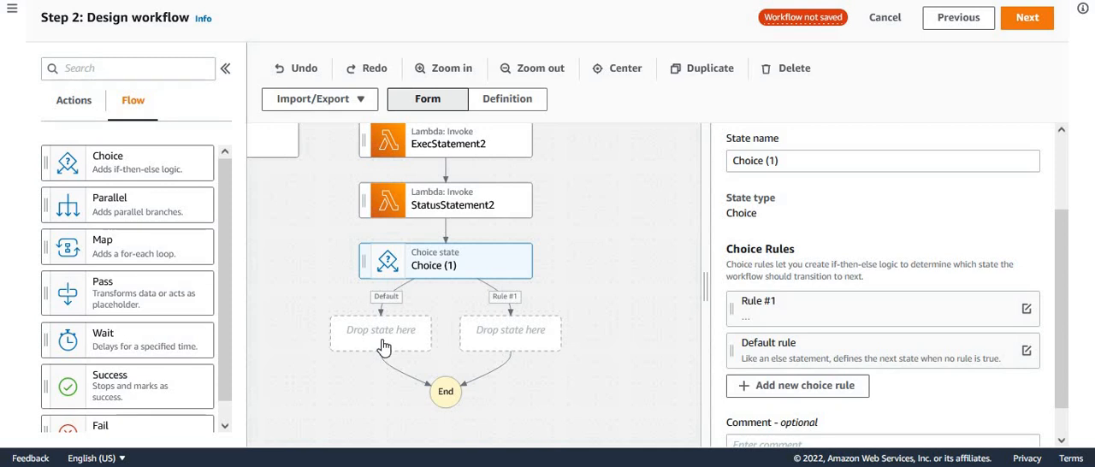
- Add a Lambda Invoke state on the Default branch of Choice (1) and name it ExecStatement3
left_click(72, 105)
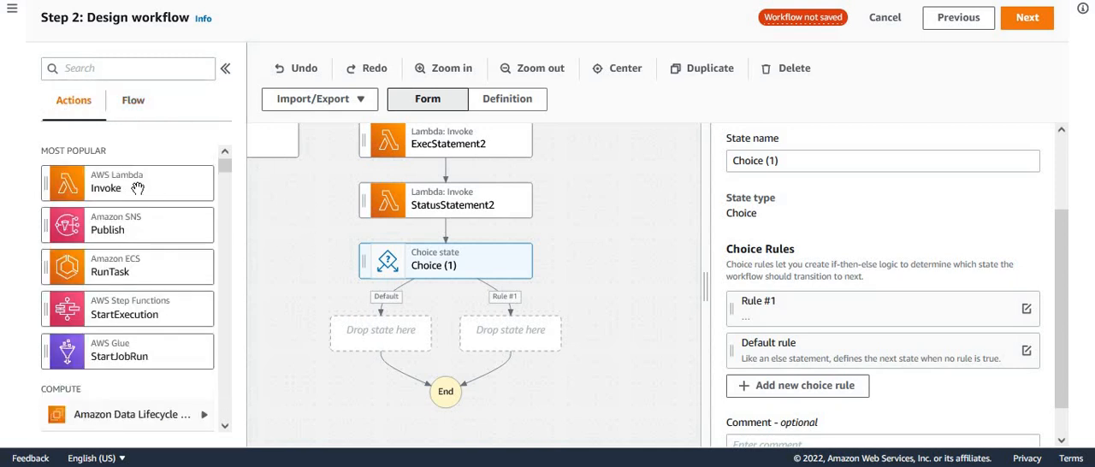
left_click_drag(283, 261, 374, 344)
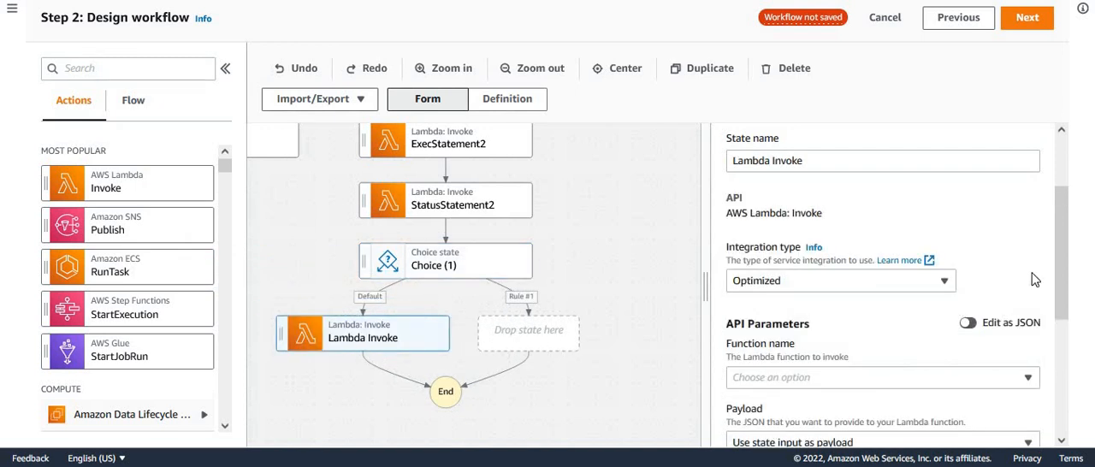
double_click(859, 163)
key("BackSpace")
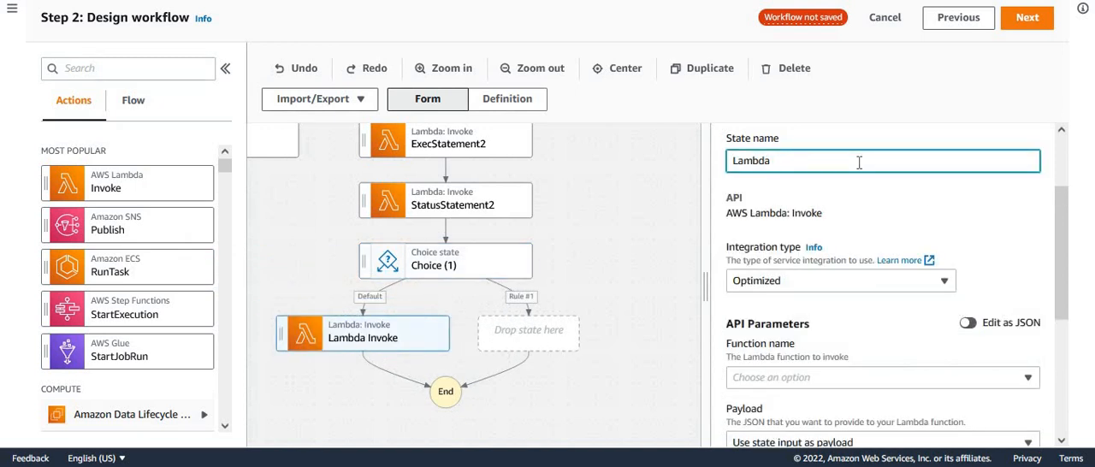
key("BackSpace")
key("BackSpace")
key("BackSpace")
key("BackSpace")
key("BackSpace")
key("BackSpace")
key("BackSpace")
type("ExecStatement3")
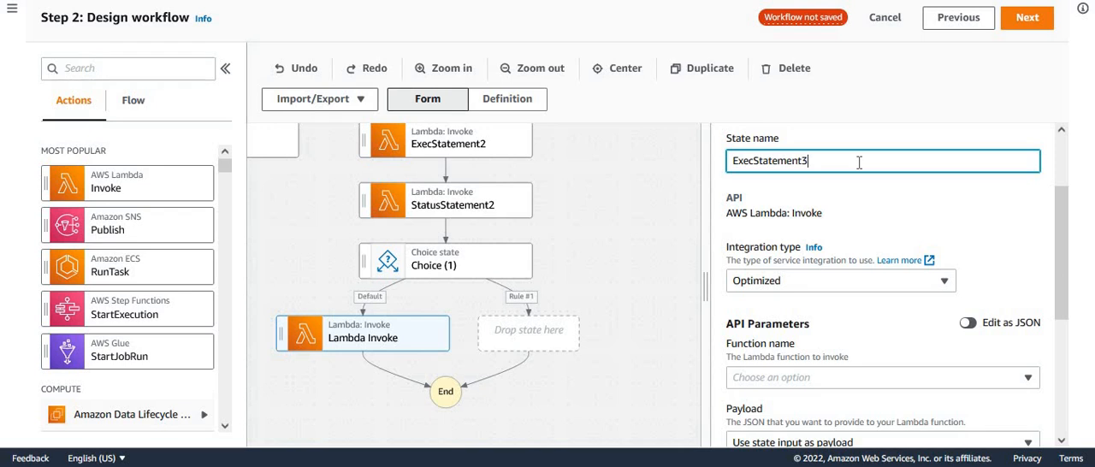
- Set ExecStatement3 to invoke the Lambda function execspfunction:$LATEST
scroll(975, 257, "down", 3)
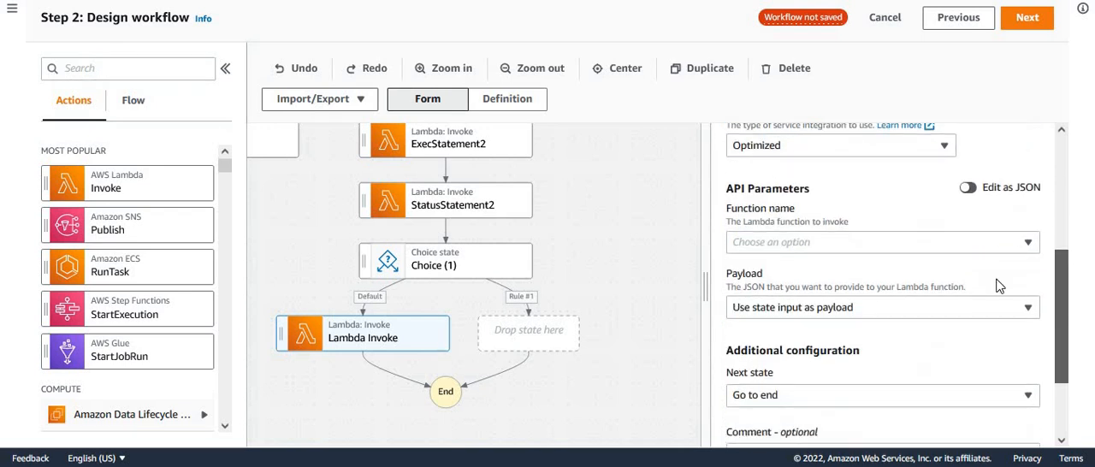
left_click(1020, 245)
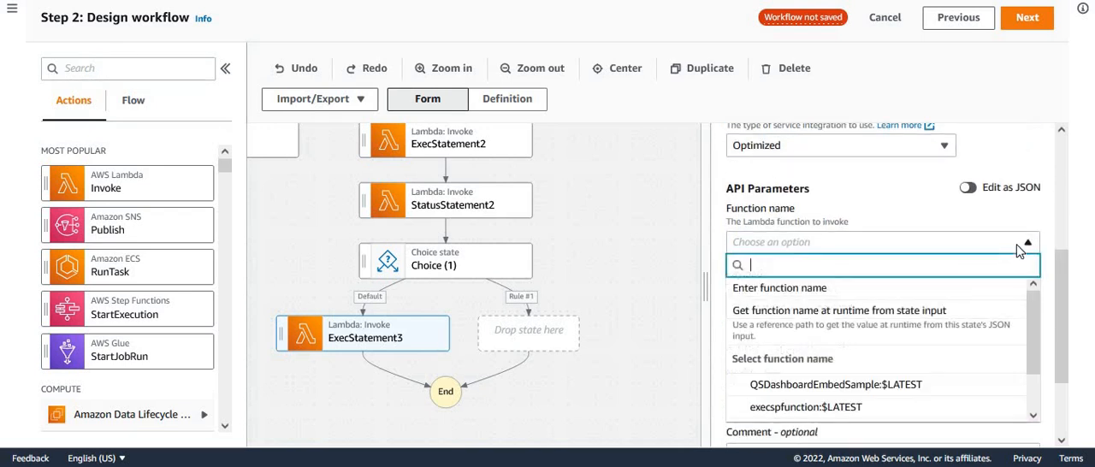
scroll(887, 345, "down", 1)
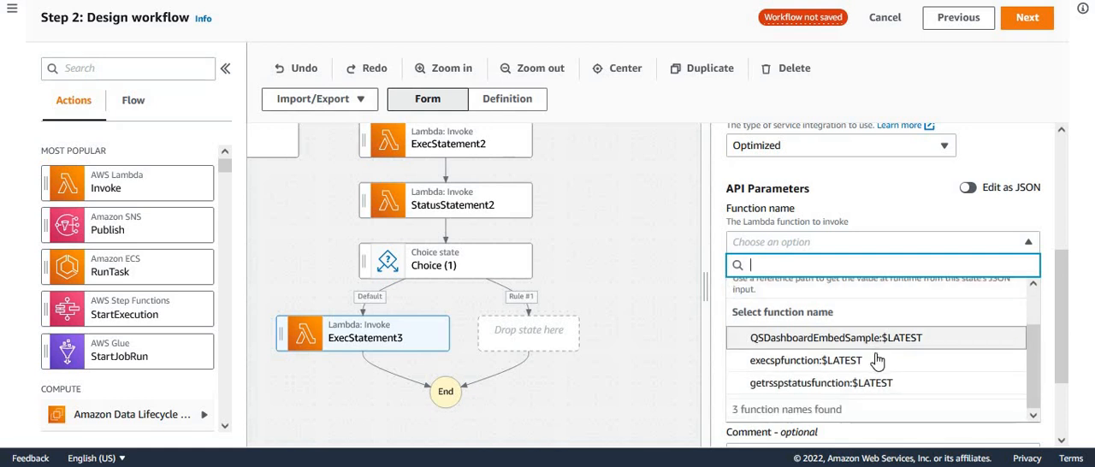
left_click(878, 359)
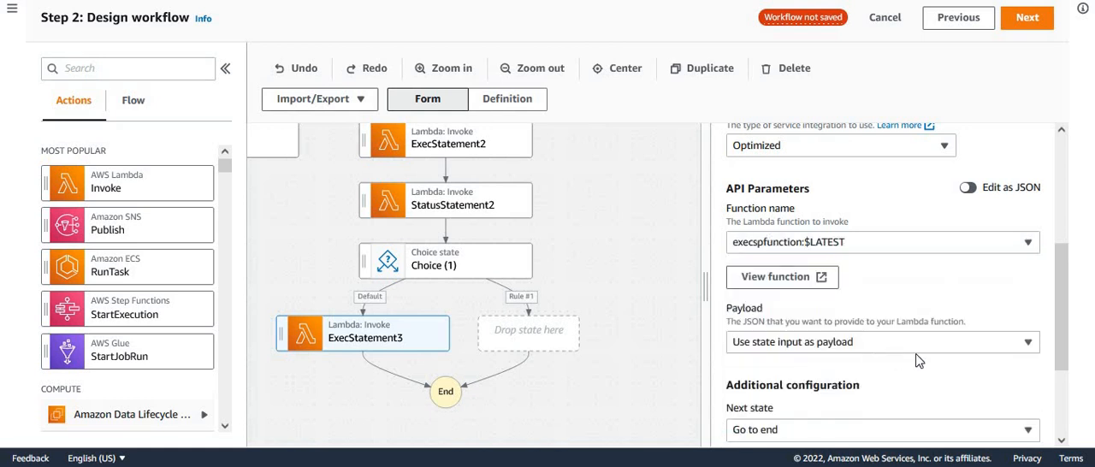
- Give ExecStatement3 a custom JSON payload whose "sql" key calls fillproductquantitysummary(), replacing the sample content
left_click(1027, 343)
left_click(765, 272)
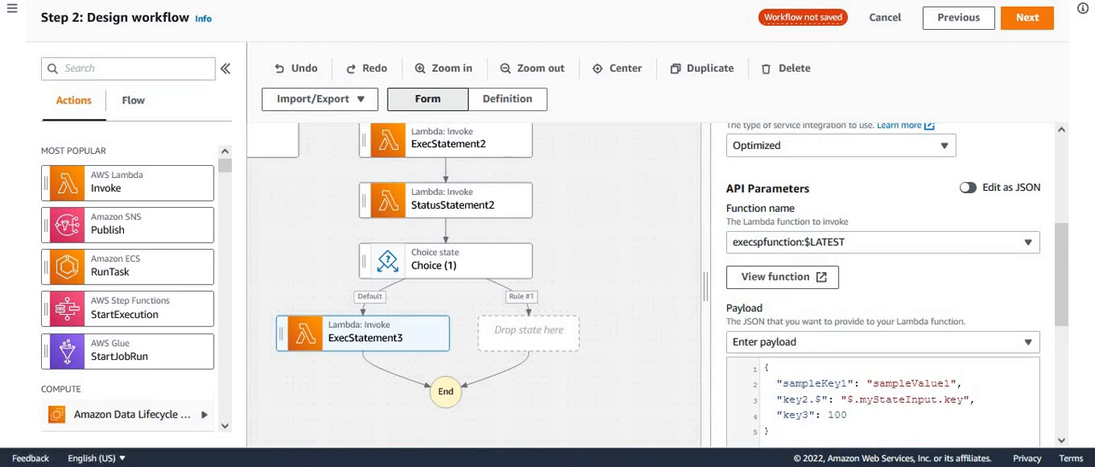
key("ctrl+a")
key("BackSpace")
type("{   \"sql\": \"call fillproductquantitysummary()\" }")
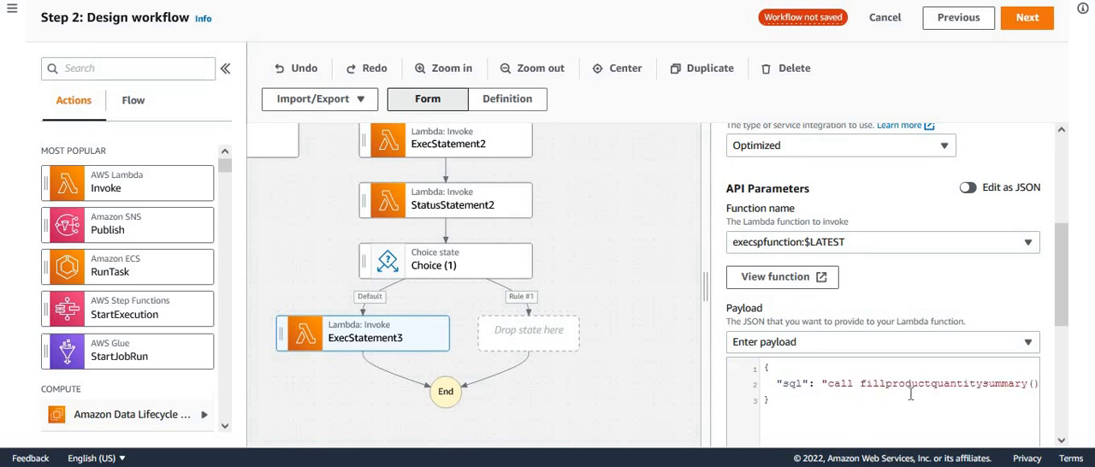
double_click(918, 385)
left_click_drag(1064, 302, 1065, 332)
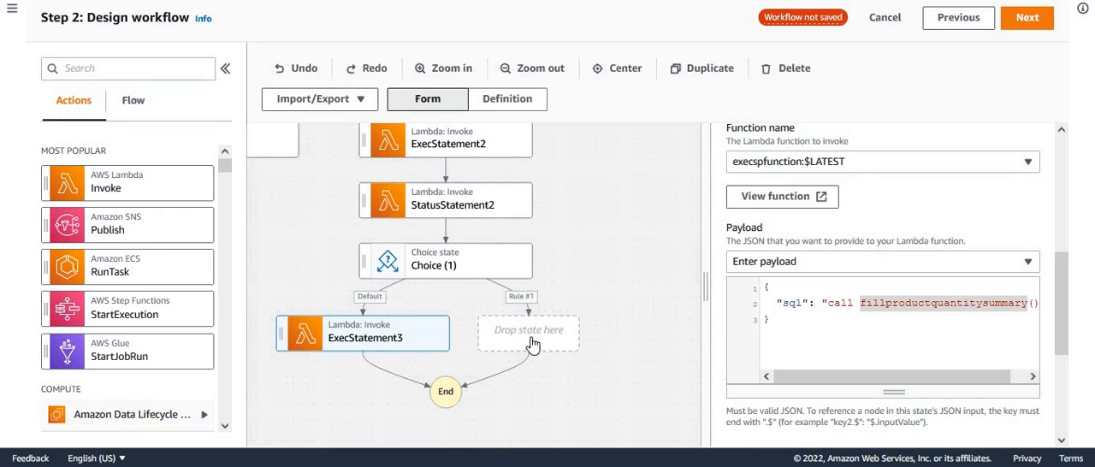
- Add a Wait state on the Rule #1 branch of Choice (1) and set its wait time to 2 seconds
left_click(133, 107)
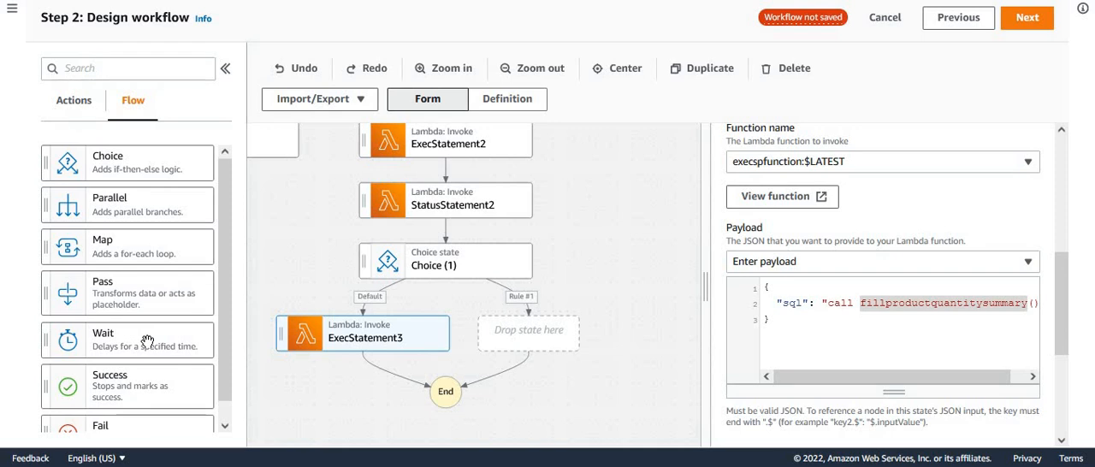
left_click_drag(146, 344, 552, 350)
double_click(784, 281)
type("2")
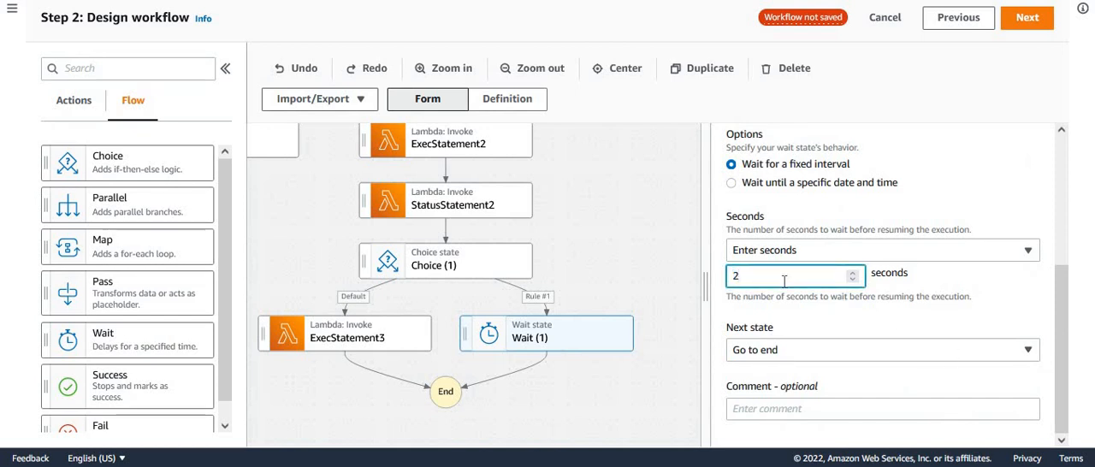
left_click(606, 372)
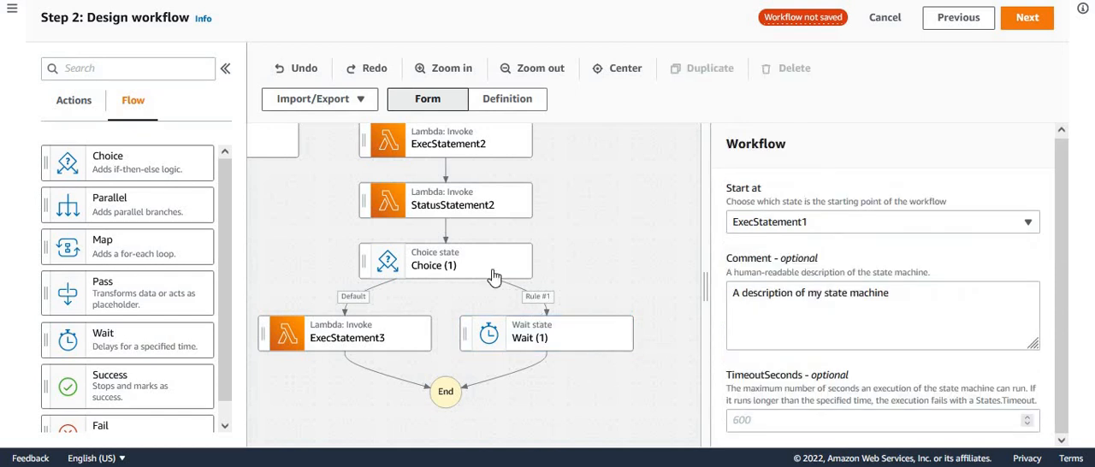
- Open the Rule #1 conditions of Choice (1) and negate the condition with NOT
left_click(482, 264)
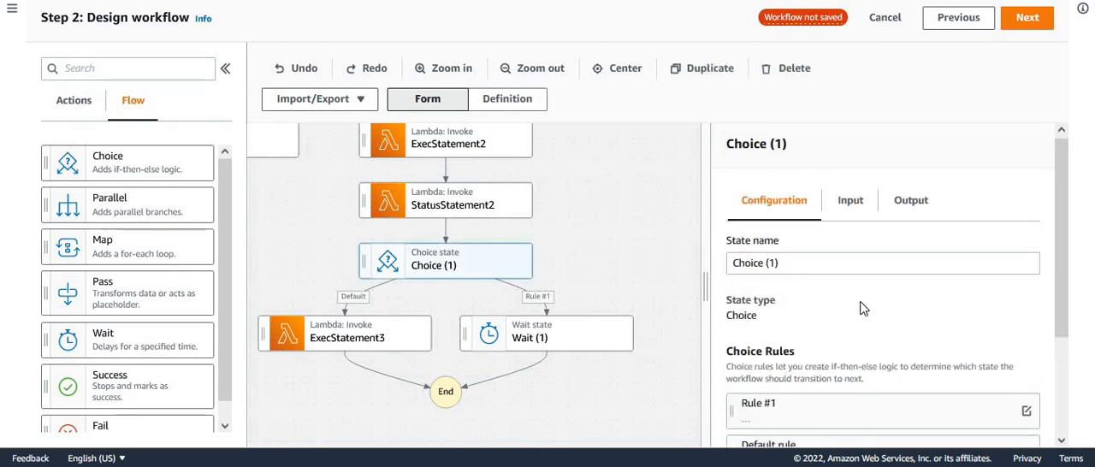
left_click_drag(1063, 300, 1080, 374)
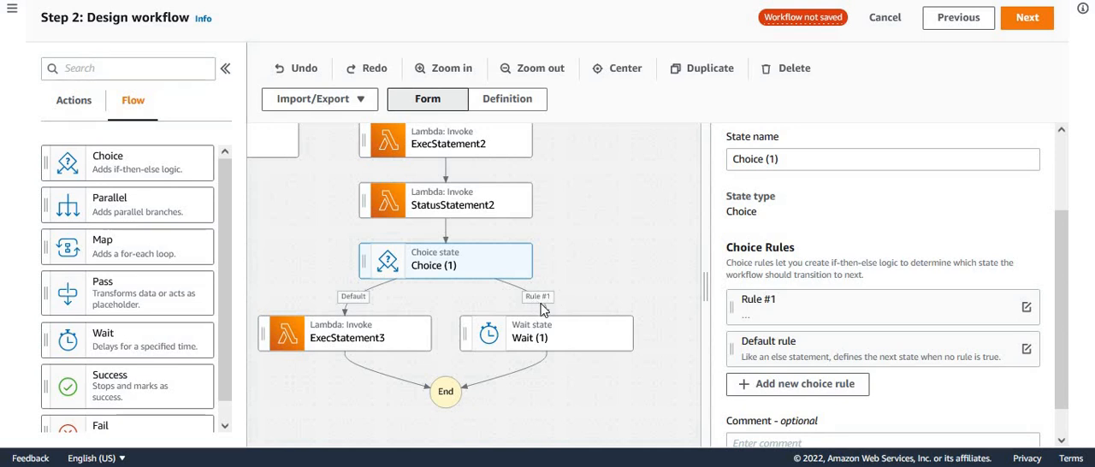
left_click(1027, 306)
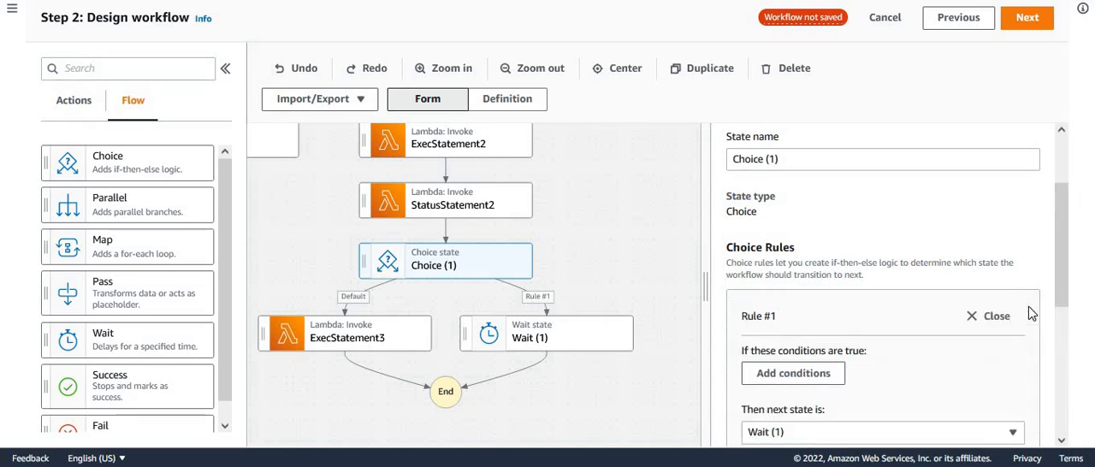
left_click(789, 380)
left_click(74, 258)
left_click(51, 303)
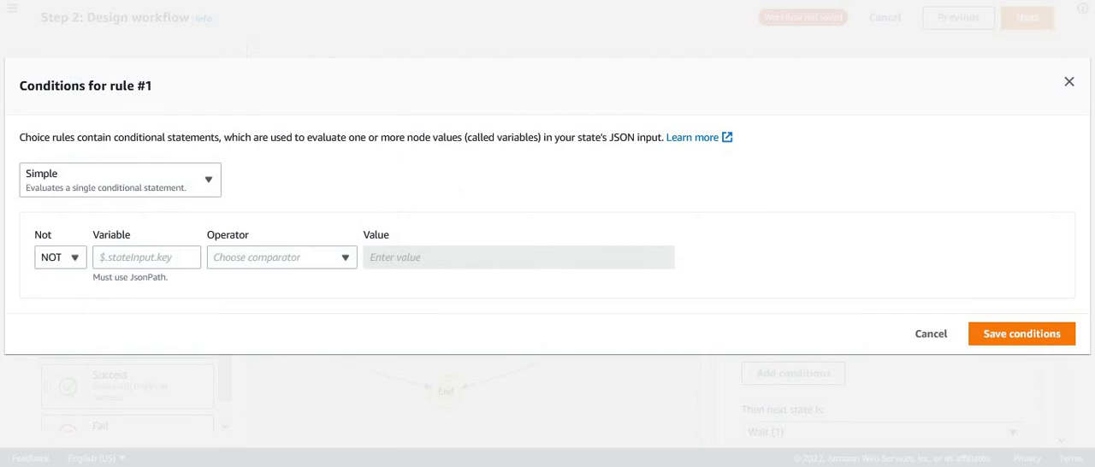
- Complete the negated Rule #1 condition with $.statementStatus is equal to the string constant FINISHED, and save it
left_click(160, 265)
type("$.statementStatus")
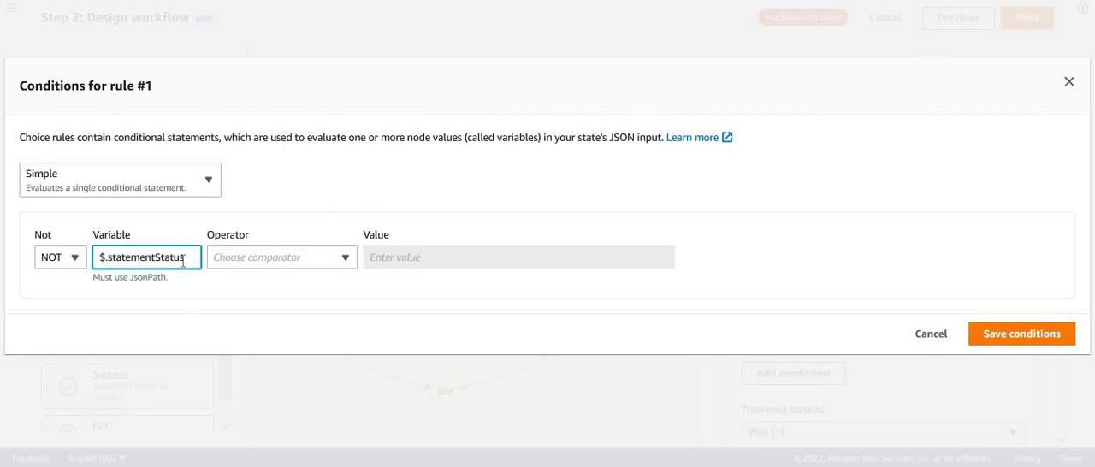
left_click(345, 255)
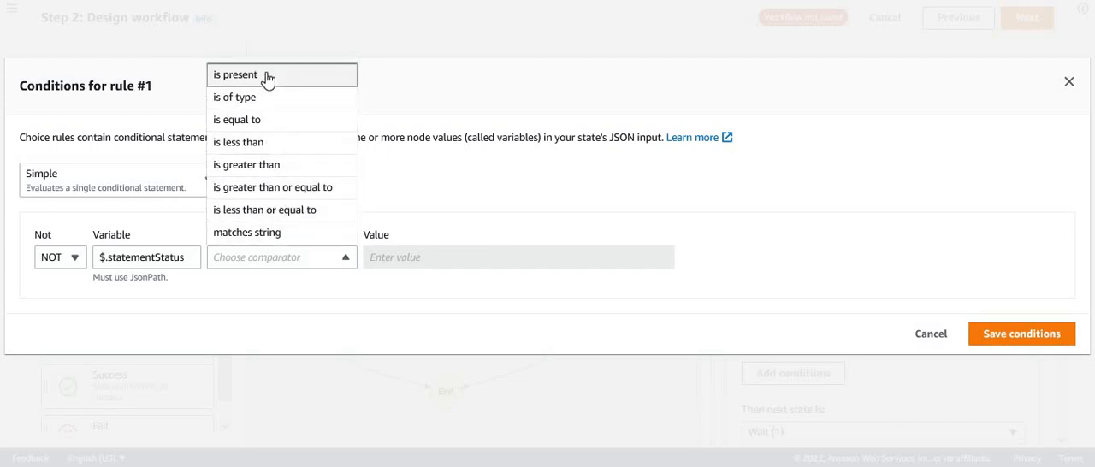
left_click(266, 119)
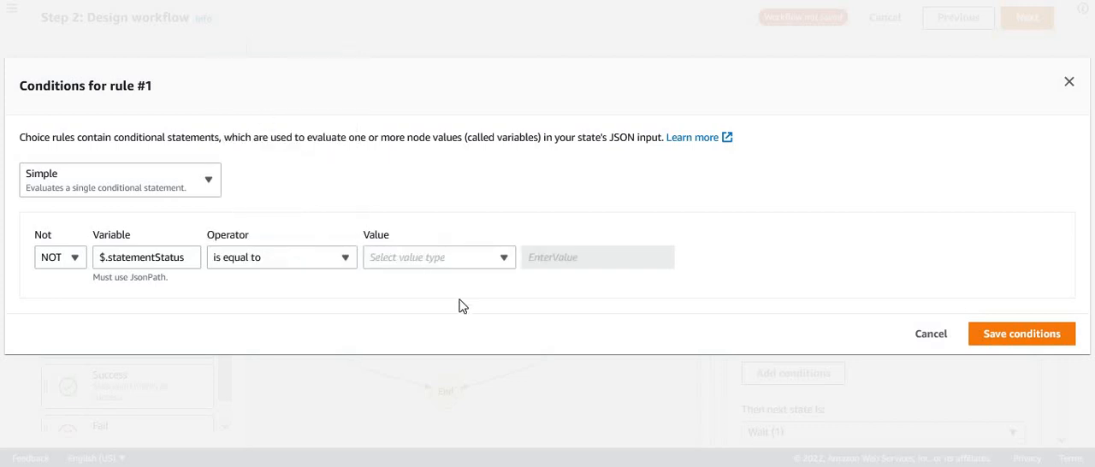
left_click(487, 267)
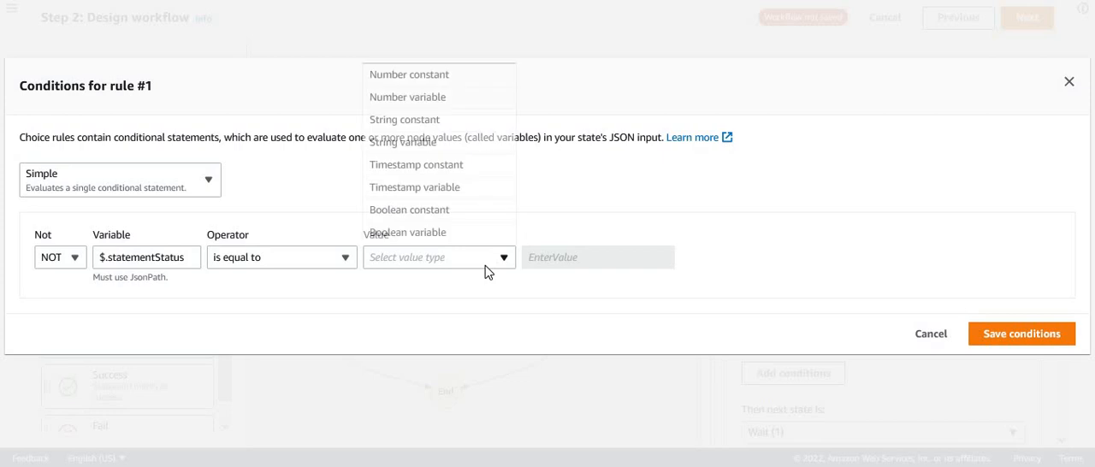
left_click(431, 123)
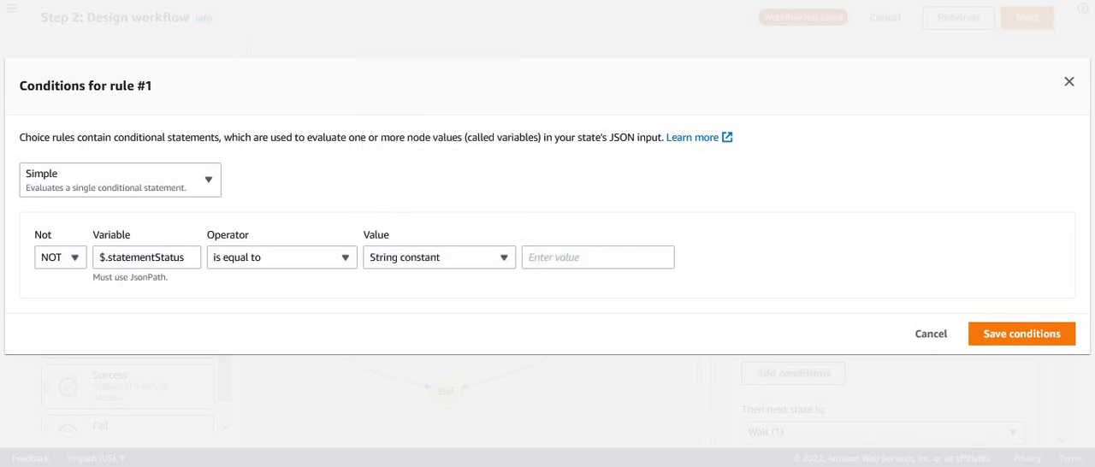
left_click(600, 252)
type("FINISHED")
left_click(1005, 335)
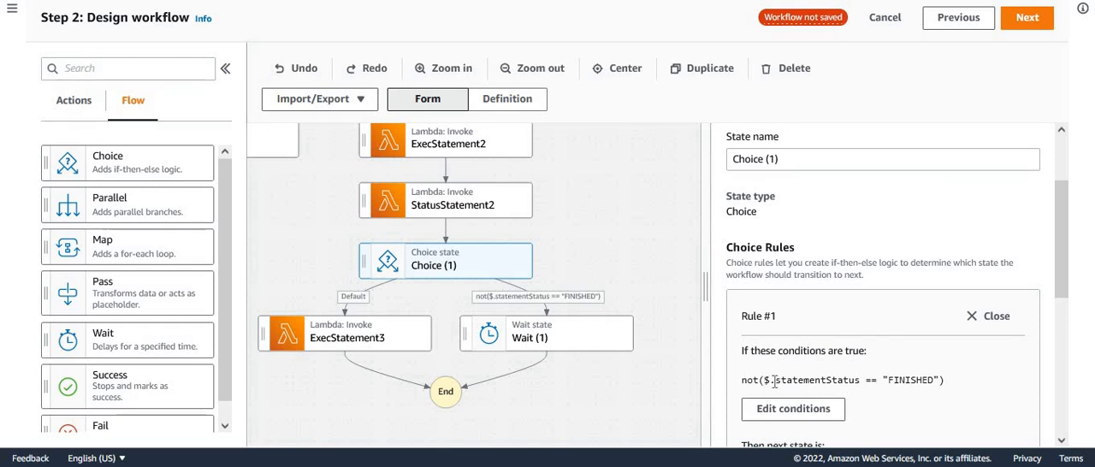
double_click(822, 379)
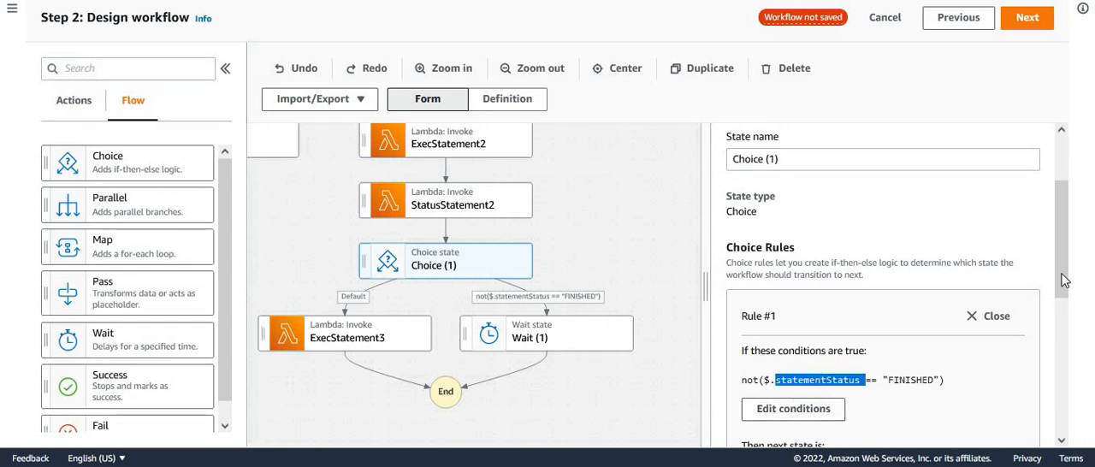
- Set the next state of Wait (1) to StatusStatement2 so the status check repeats
left_click_drag(1070, 287, 1076, 361)
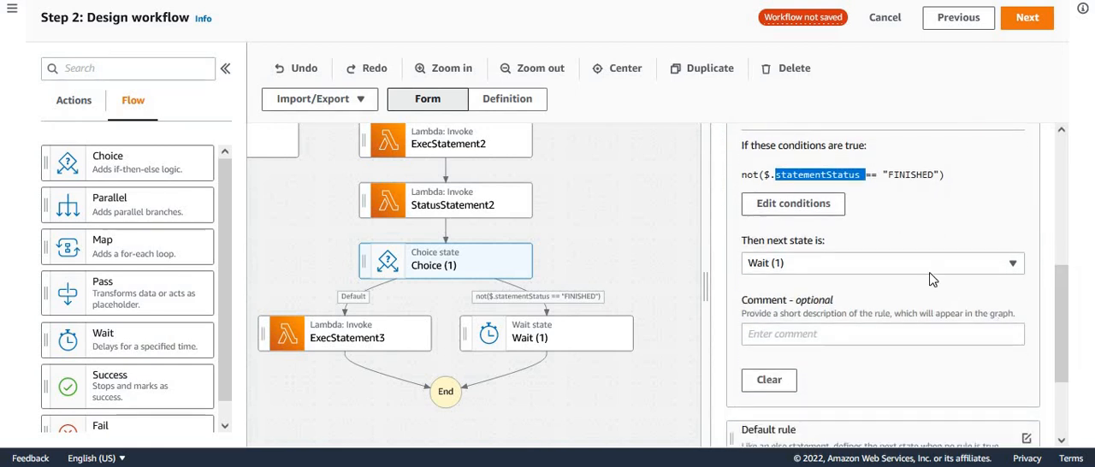
left_click(591, 345)
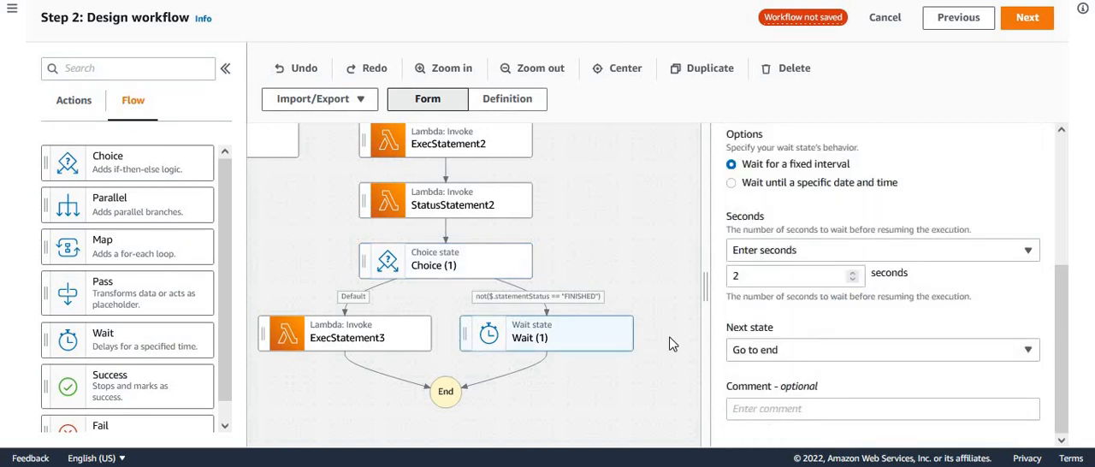
left_click(810, 350)
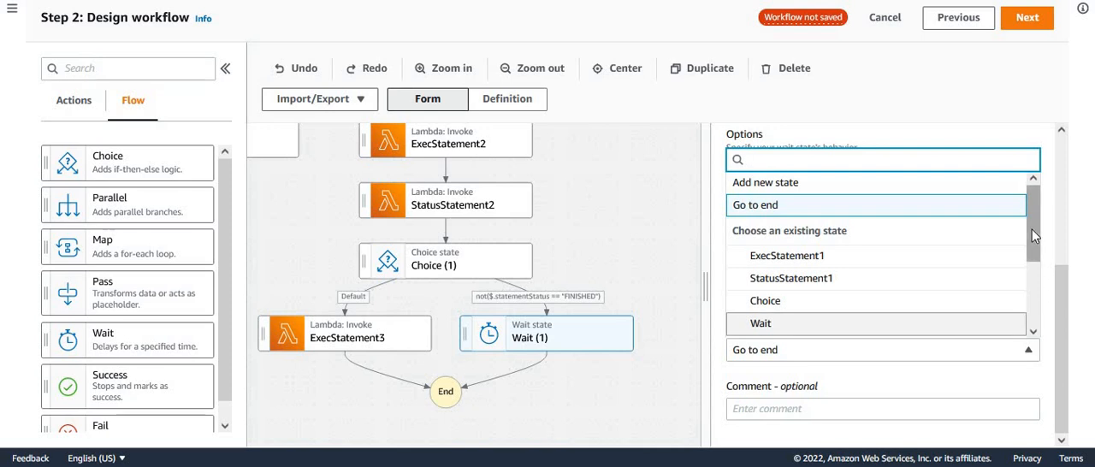
scroll(961, 281, "down", 2)
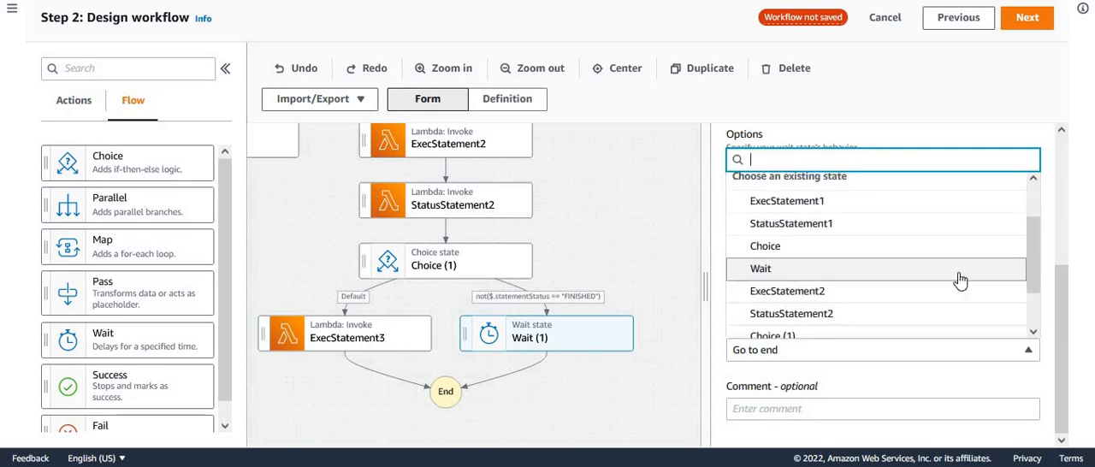
left_click(817, 318)
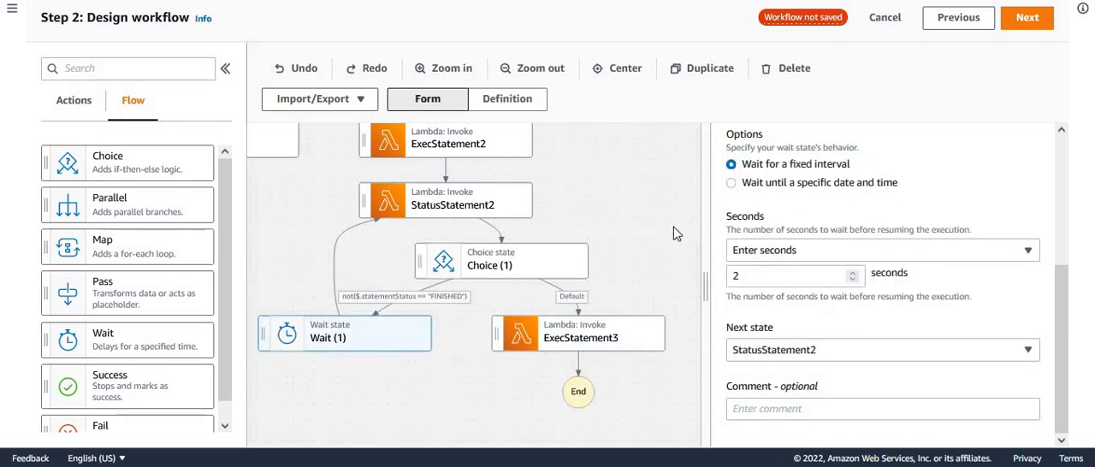
- Collapse the states browser and review the function and payload settings of ExecStatement1 and StatusStatement1
left_click(225, 67)
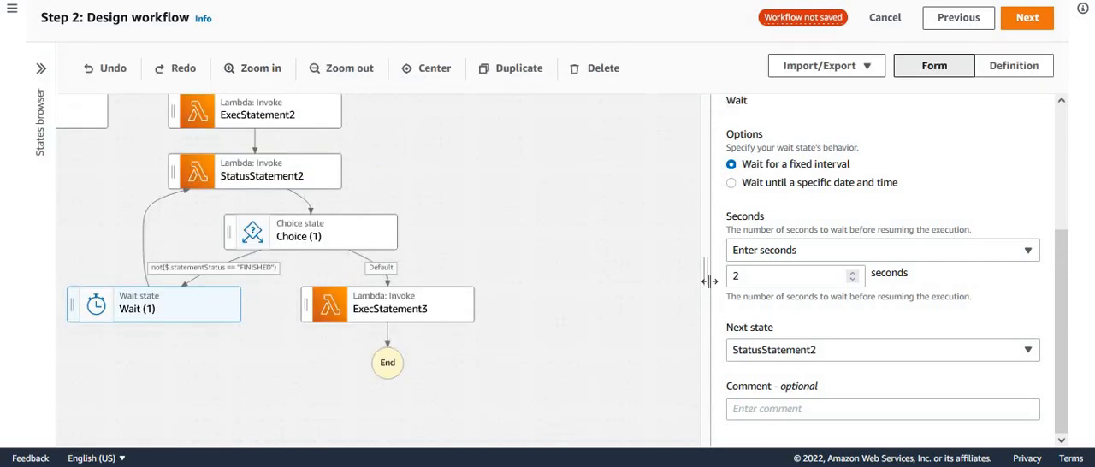
left_click_drag(858, 280, 974, 270)
left_click_drag(642, 207, 854, 354)
left_click_drag(763, 261, 783, 371)
left_click_drag(848, 288, 673, 257)
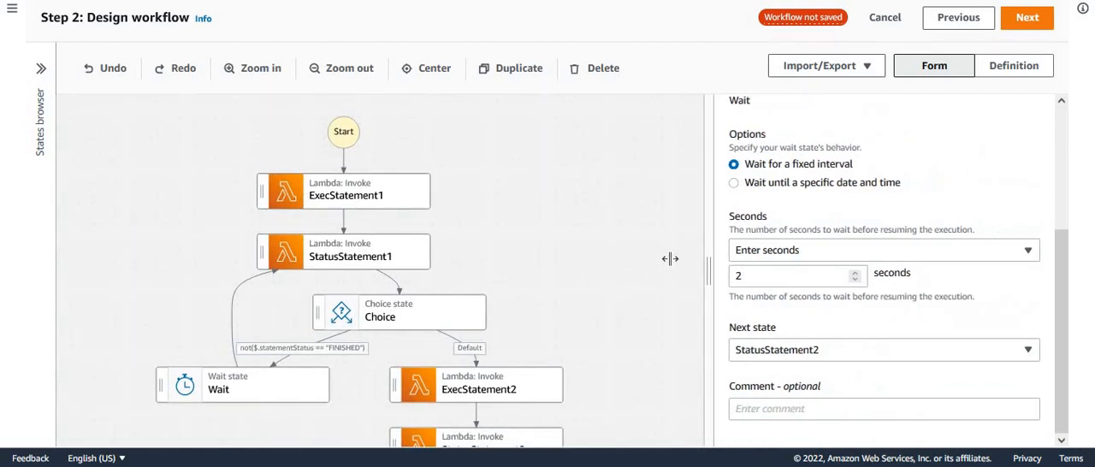
left_click(367, 203)
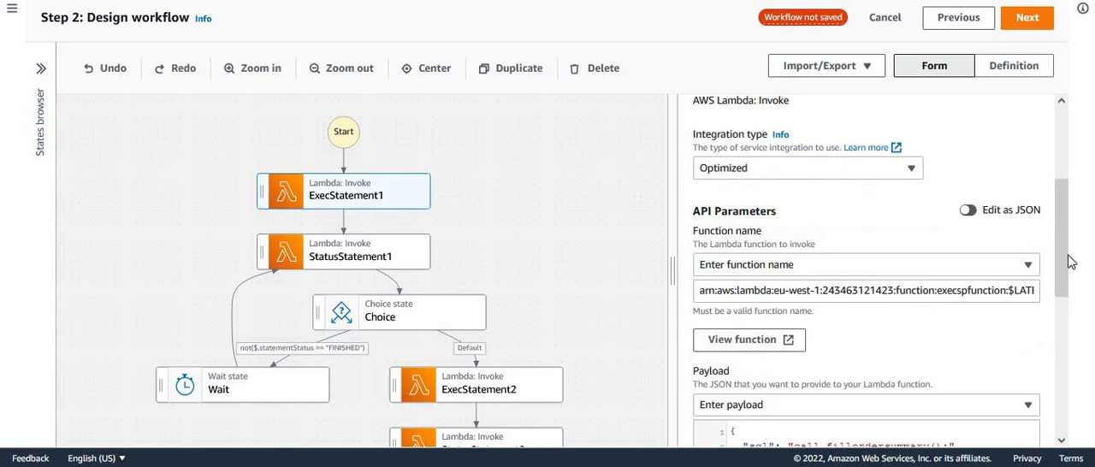
left_click_drag(1067, 239, 1067, 290)
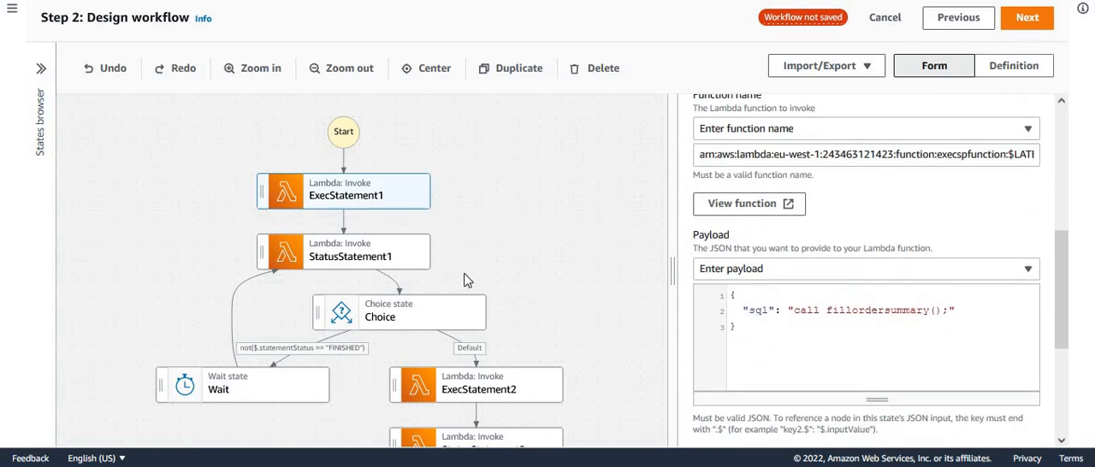
left_click(381, 261)
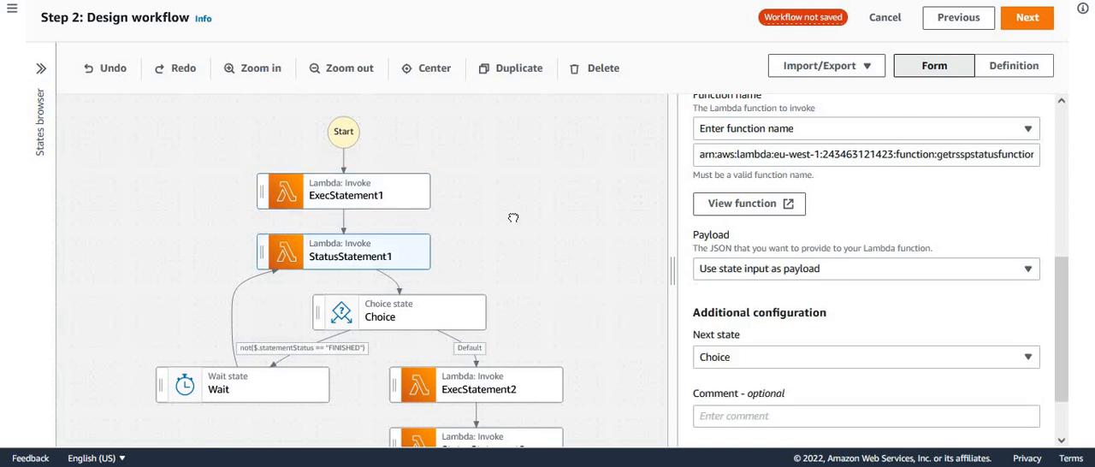
left_click_drag(519, 234, 482, 159)
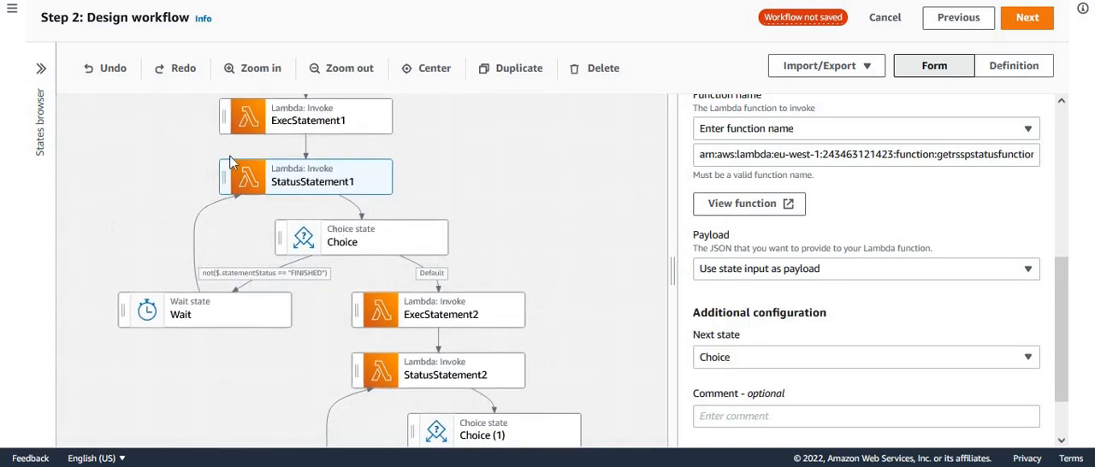
- Review the configuration of ExecStatement2, both status statements and Wait (1) in the workflow
left_click(490, 314)
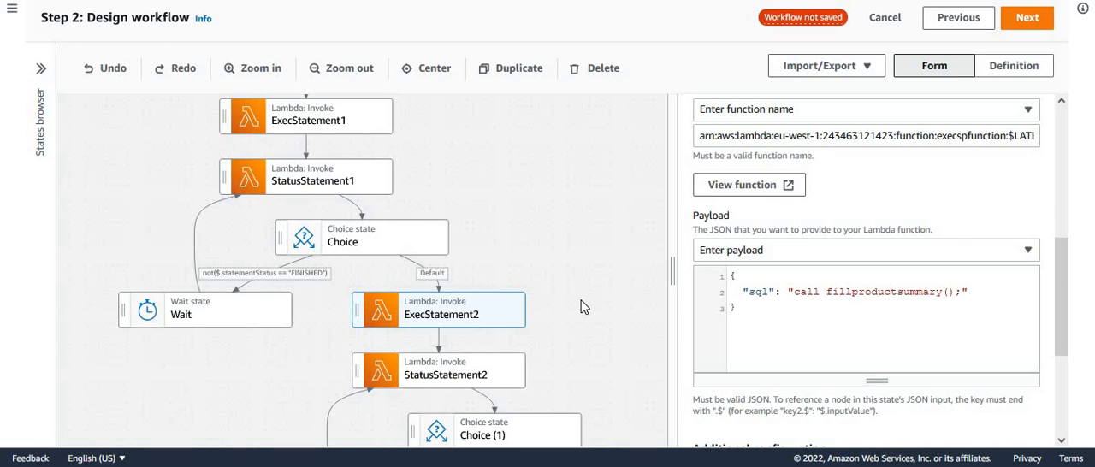
left_click(357, 184)
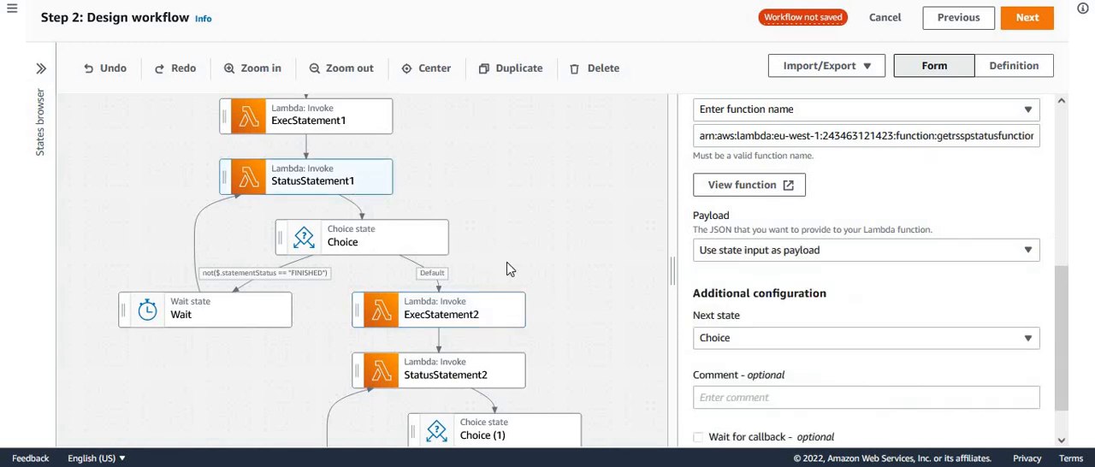
scroll(534, 207, "down", 3)
left_click(442, 301)
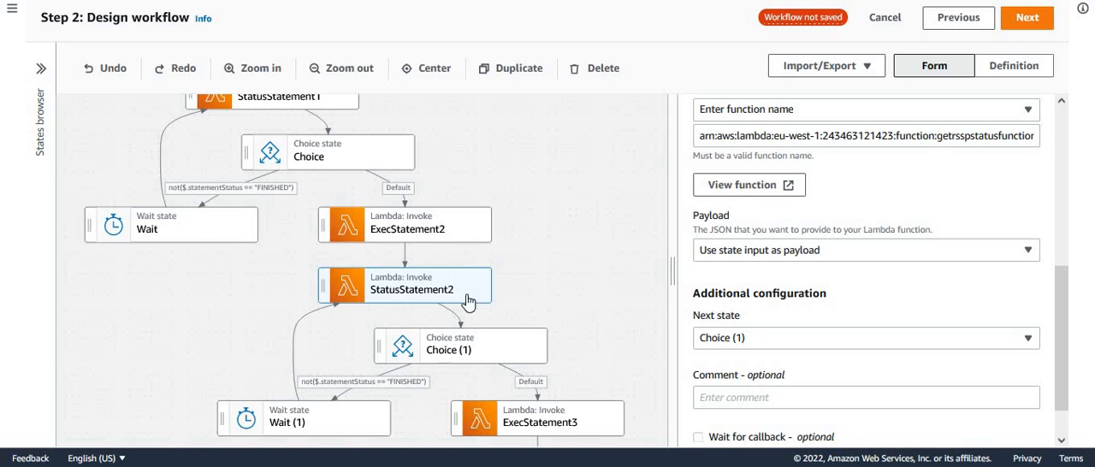
left_click(330, 432)
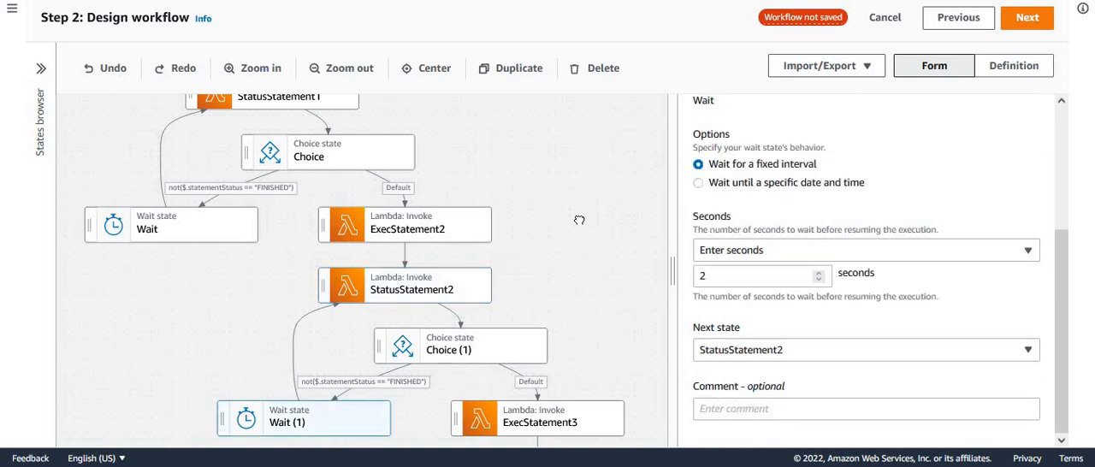
scroll(582, 233, "down", 3)
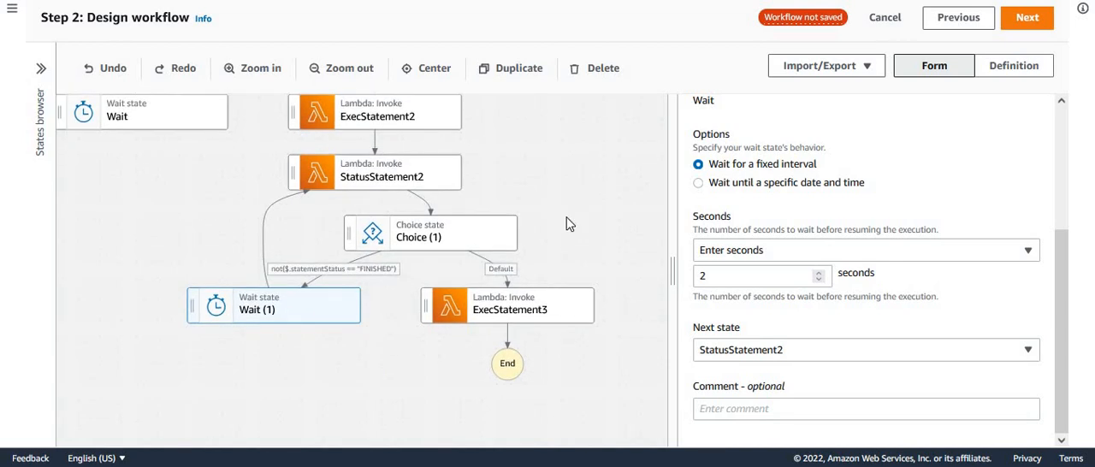
- Check the SQL payload of ExecStatement3 and look over the whole workflow on a widened canvas
left_click(562, 310)
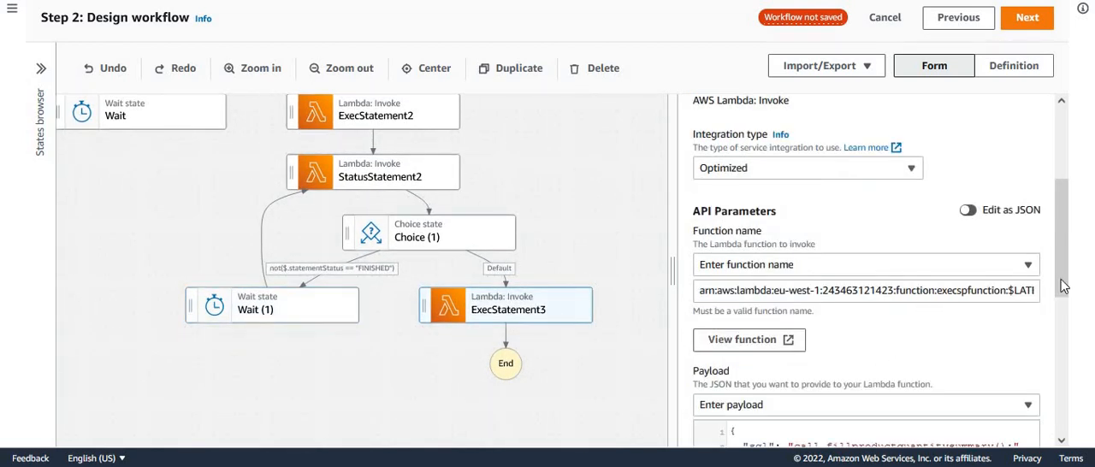
scroll(914, 295, "down", 2)
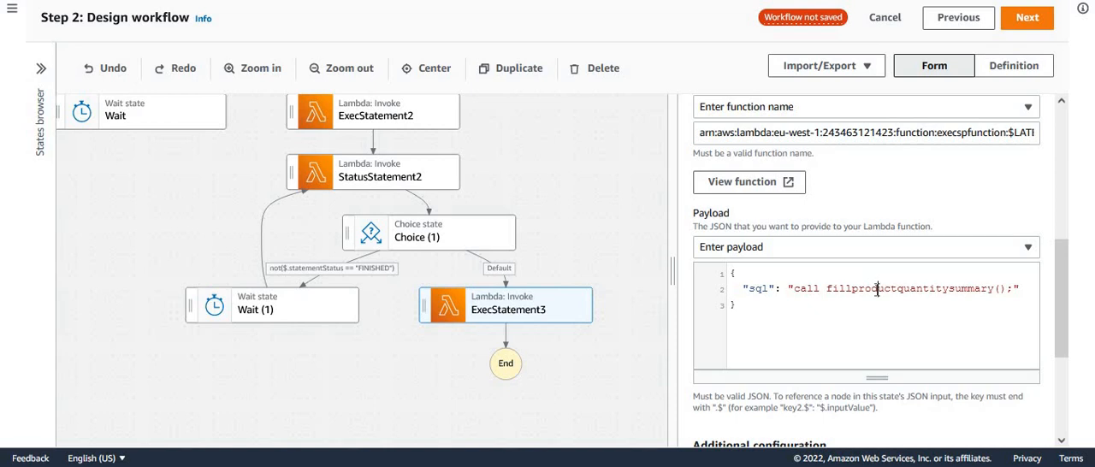
double_click(875, 287)
left_click(577, 219)
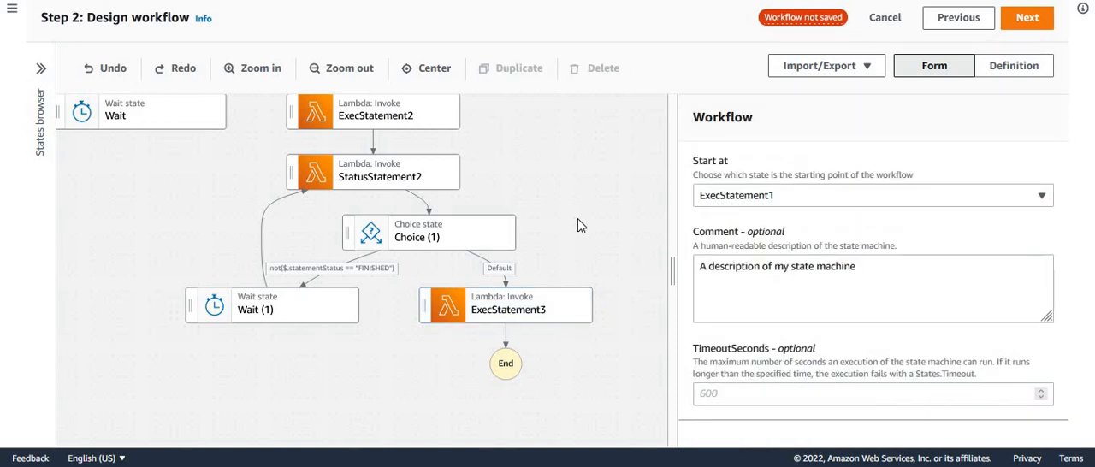
left_click_drag(674, 272, 847, 267)
left_click_drag(711, 215, 800, 340)
left_click_drag(743, 236, 701, 200)
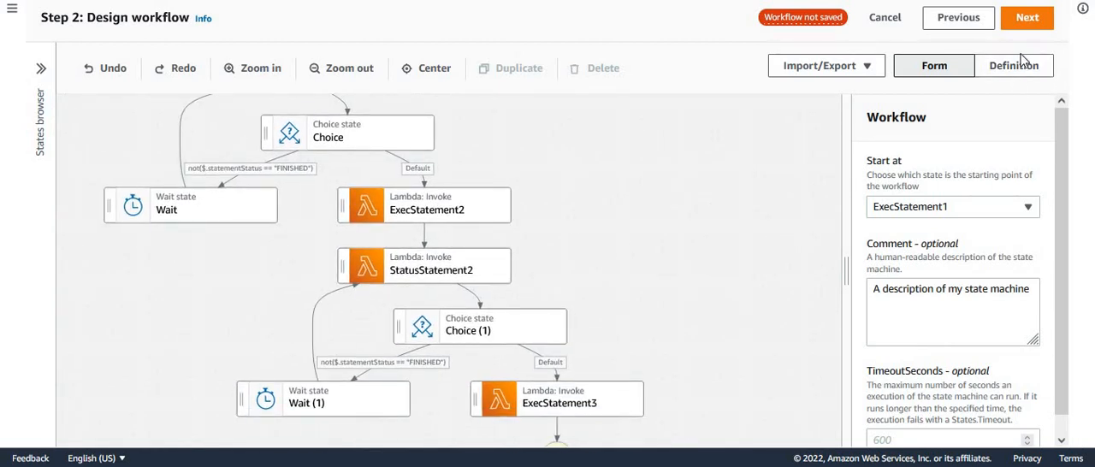
- Proceed from the workflow design past the generated code review to the state machine settings
left_click(1029, 24)
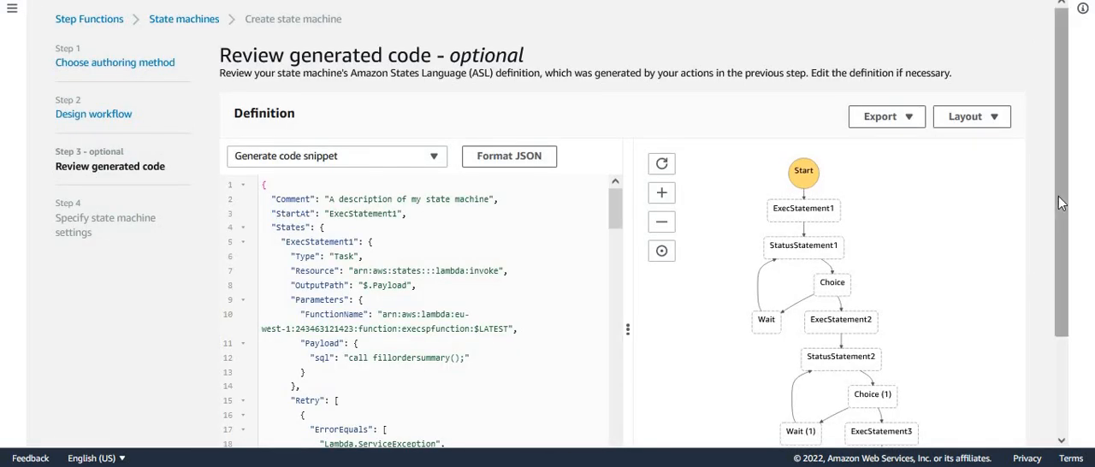
left_click_drag(1062, 190, 1071, 297)
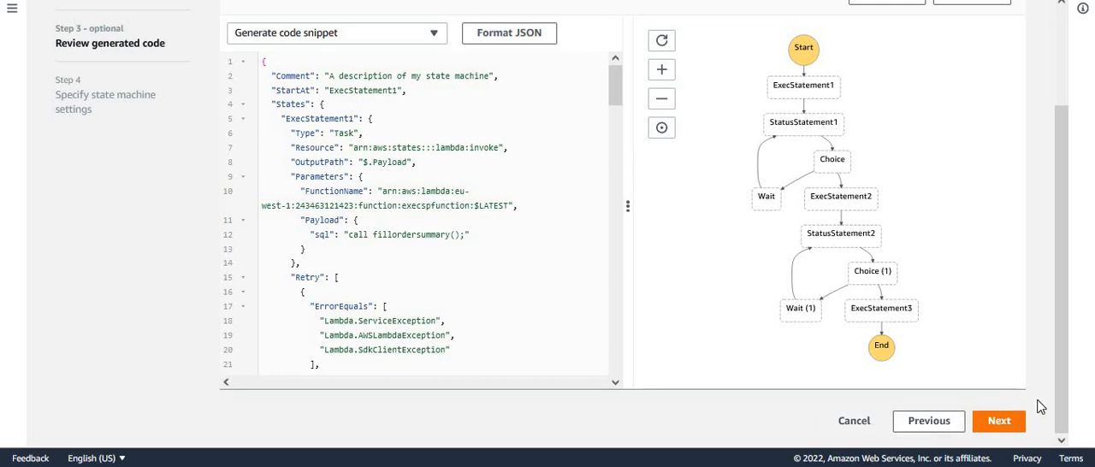
left_click(999, 421)
- Name the state machine MySQLWorkflow and create it with a new execution role
left_click_drag(329, 168, 155, 166)
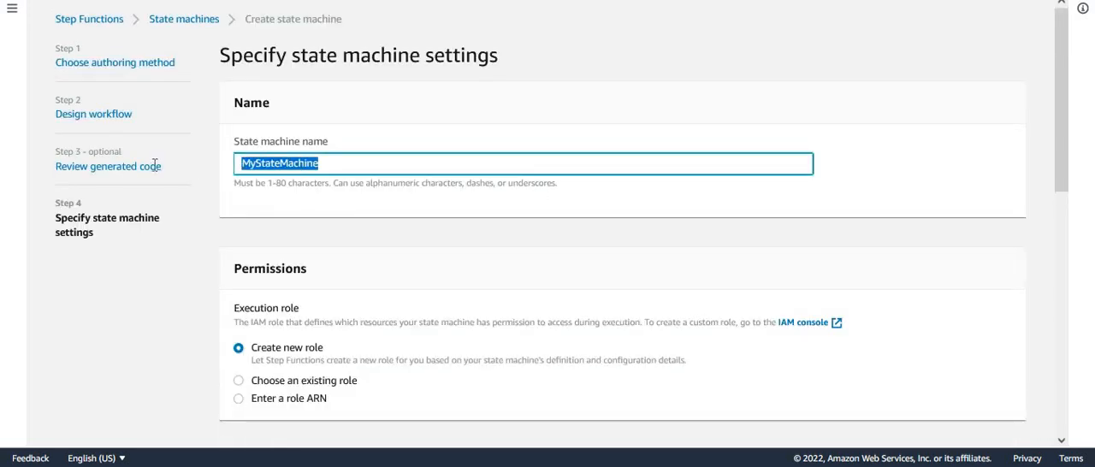
type("MySQLWorkflow")
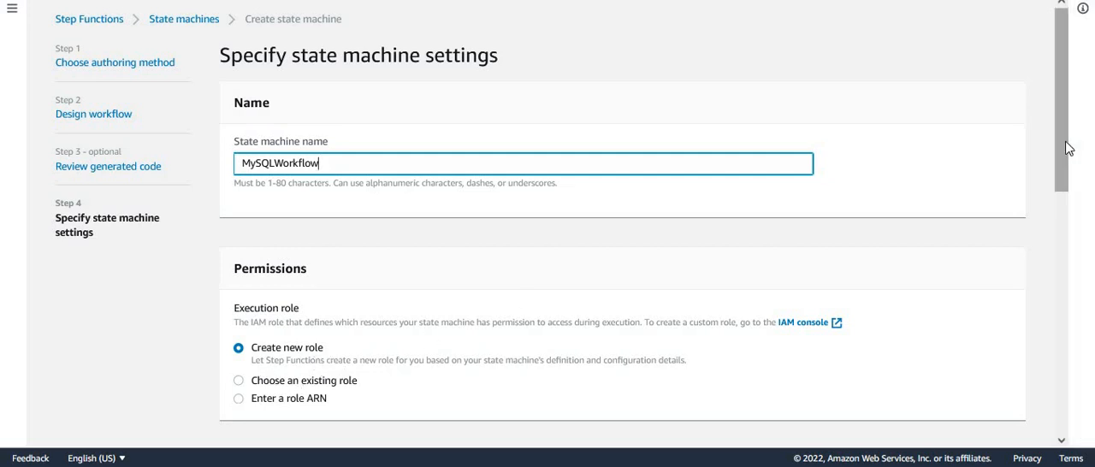
left_click_drag(1068, 149, 1094, 414)
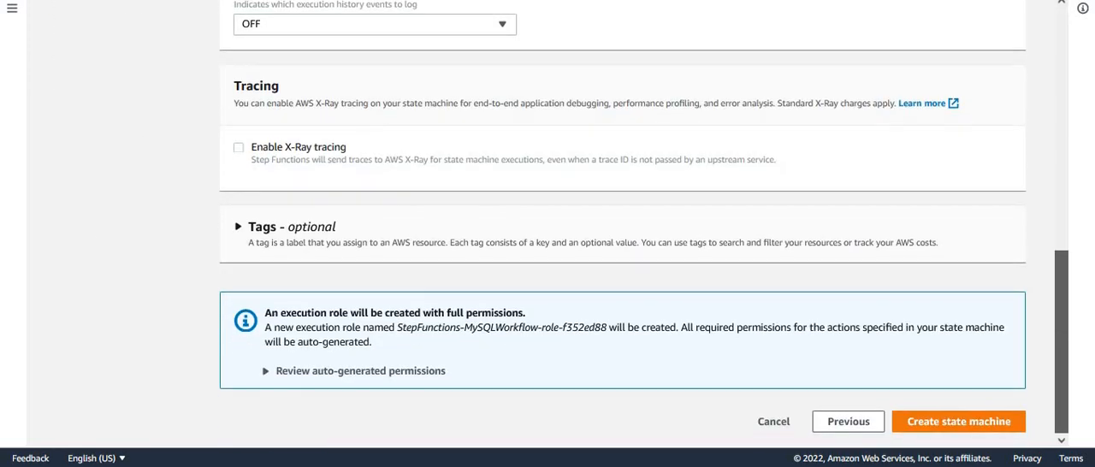
left_click(973, 421)
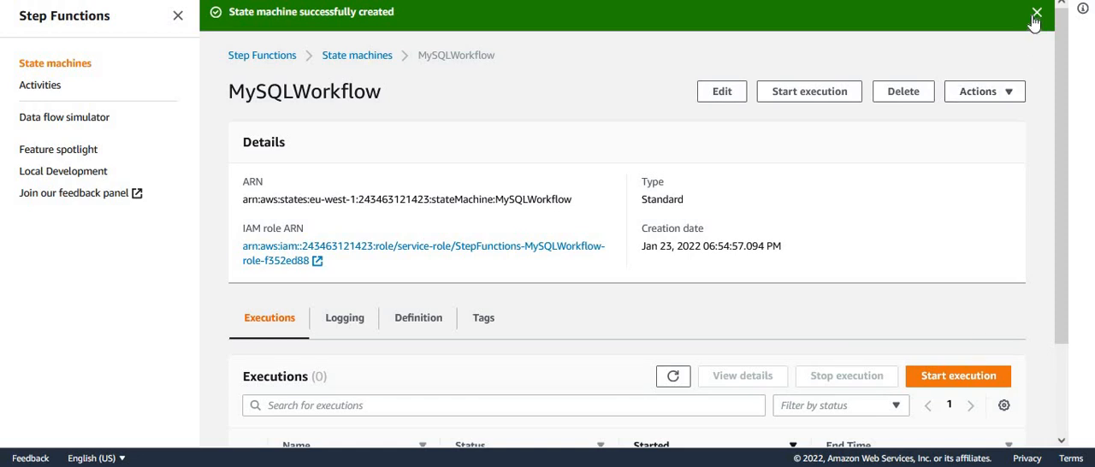
- Dismiss the notification and look over the details and executions of MySQLWorkflow
left_click(1037, 12)
scroll(1062, 106, "down", 2)
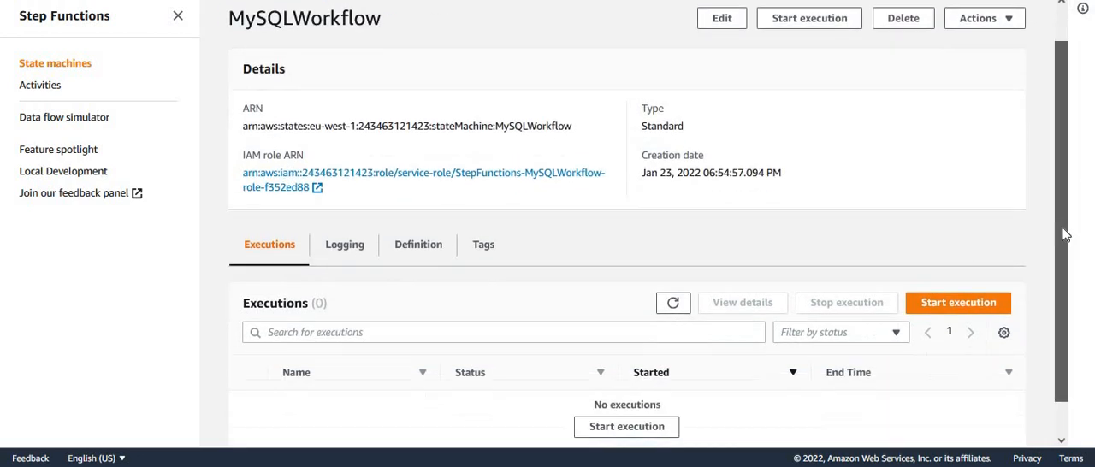
scroll(1062, 106, "up", 2)
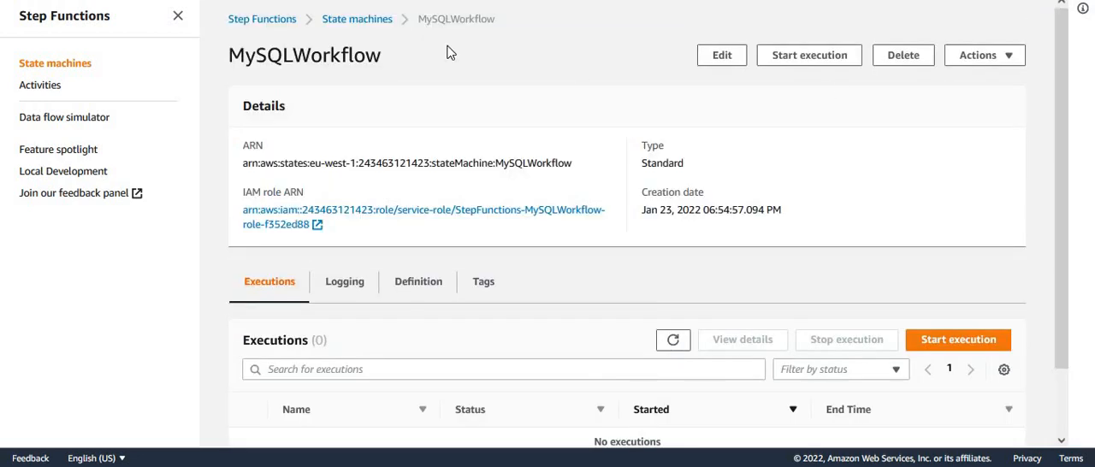
- Start an execution of the MySQLWorkflow state machine with the default input and follow its progress in the graph
left_click(370, 23)
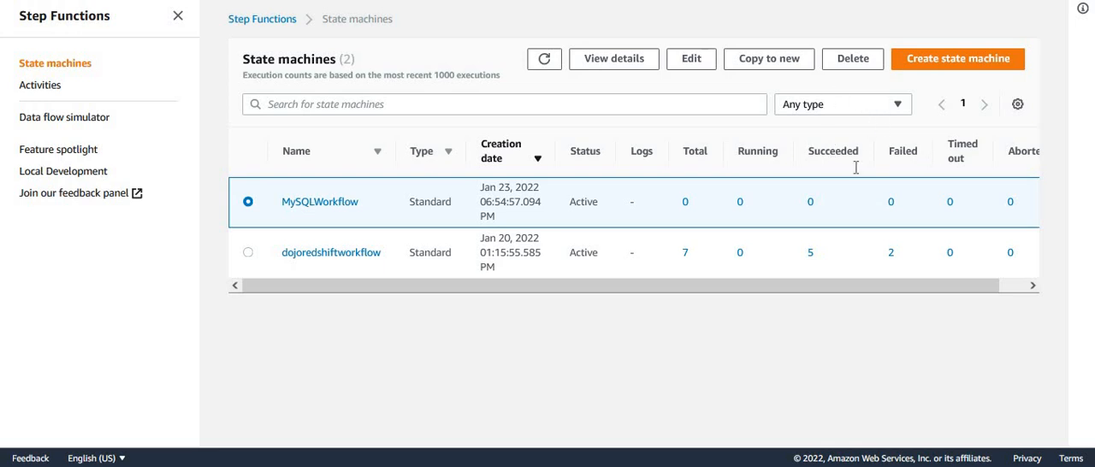
left_click(319, 205)
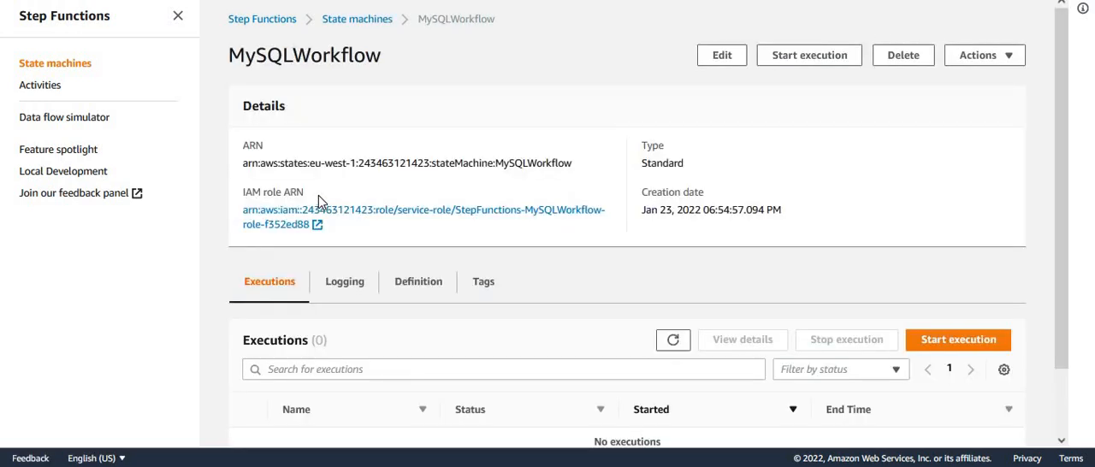
left_click(806, 62)
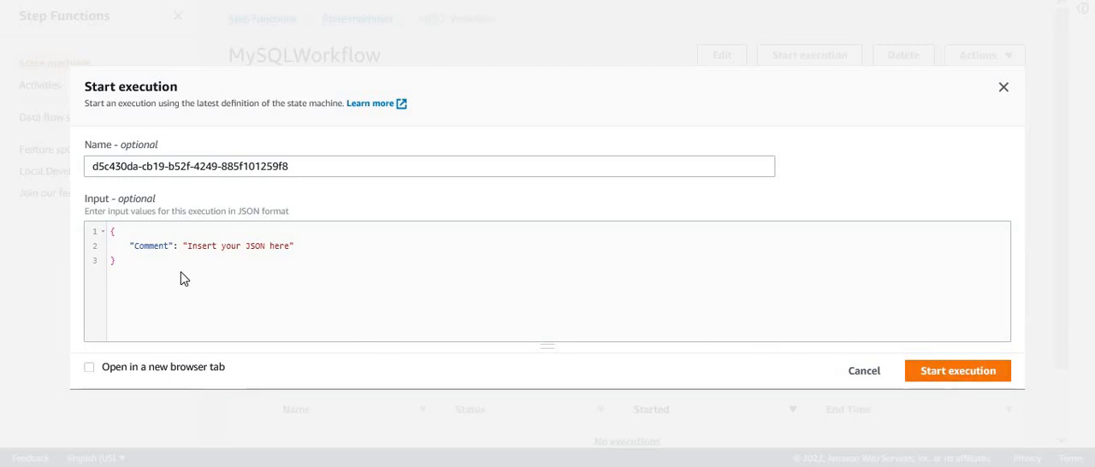
left_click(971, 382)
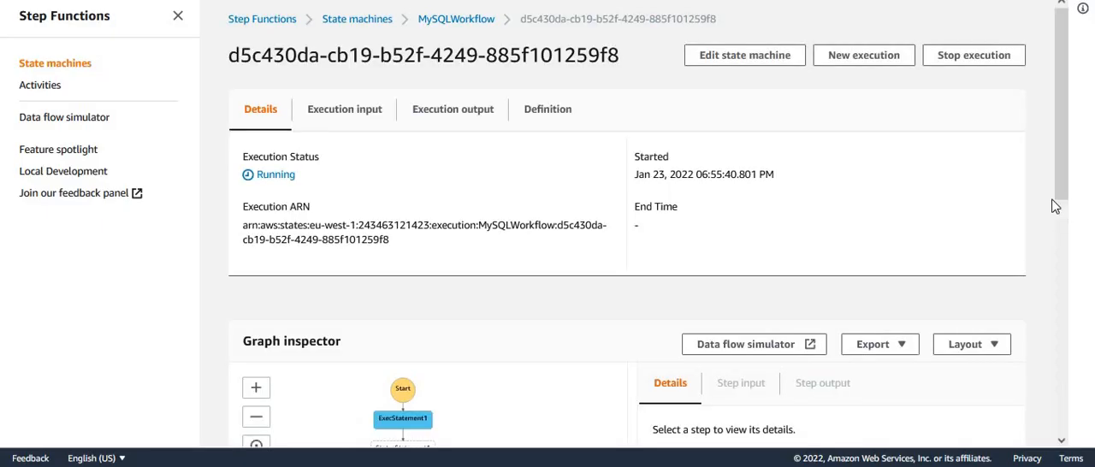
left_click_drag(1059, 109, 1084, 242)
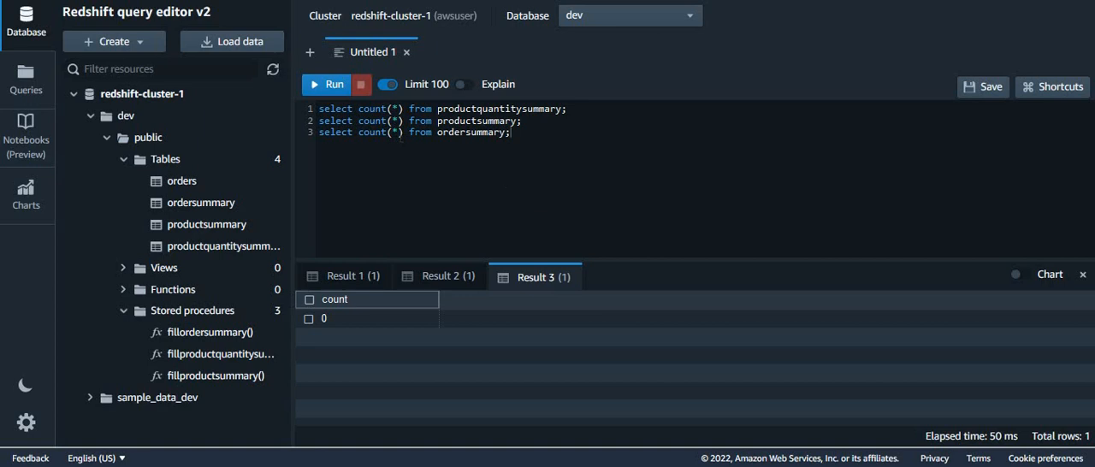
- In the Redshift query editor, rerun the row counts of productquantitysummary, productsummary and ordersummary and check each result
left_click(323, 85)
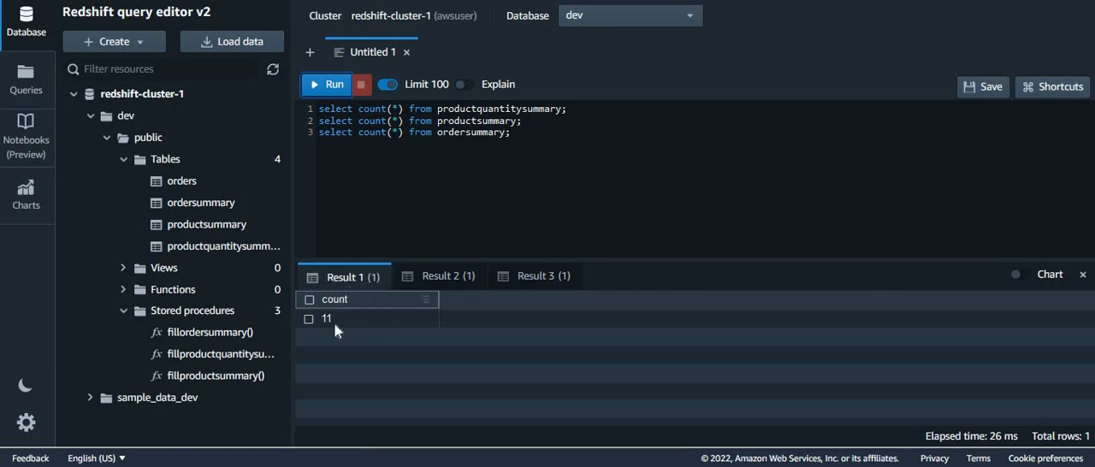
left_click(438, 277)
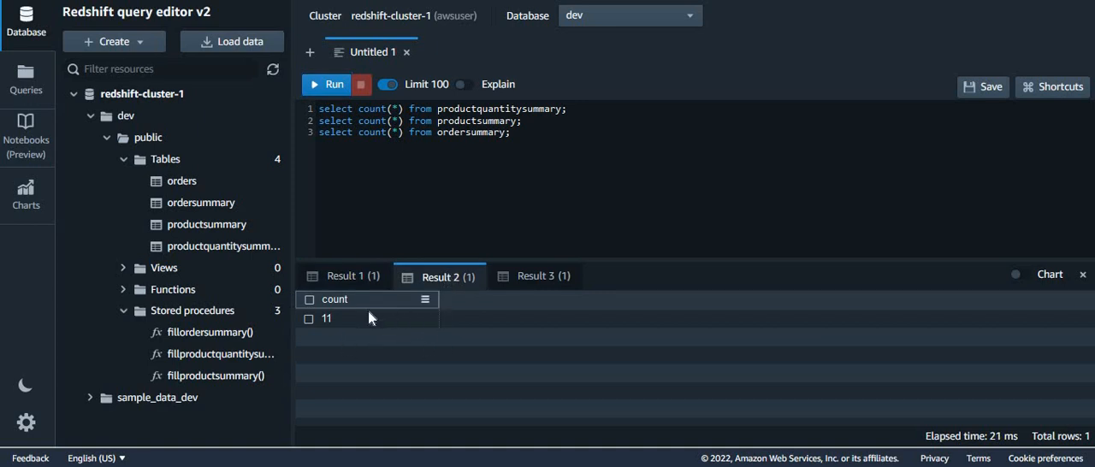
left_click(537, 277)
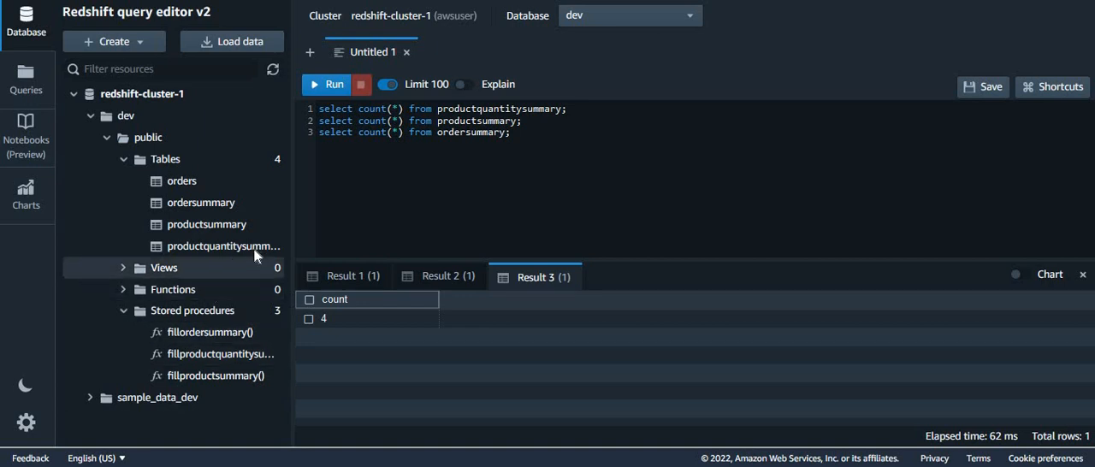
- Generate a select-all query for the ordersummary table from the database tree and run it
right_click(197, 201)
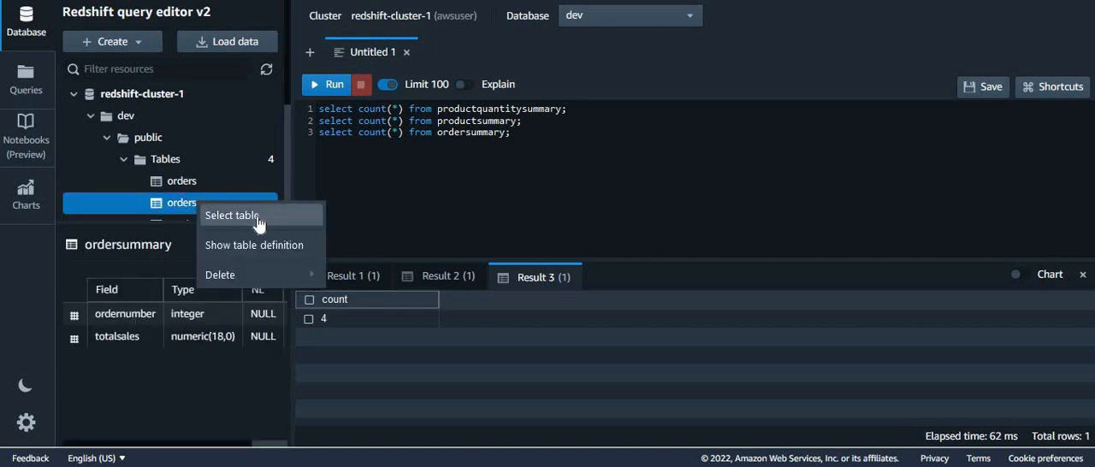
left_click(228, 216)
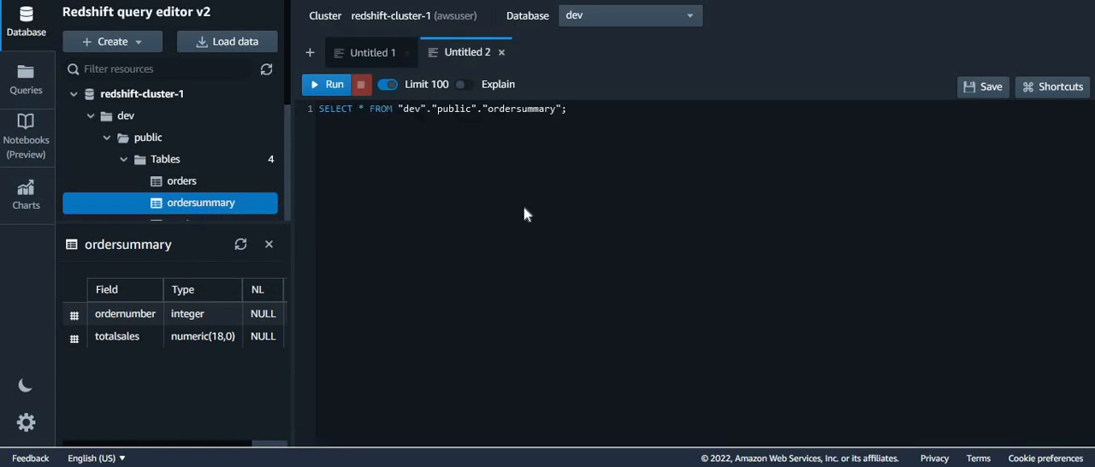
left_click(314, 94)
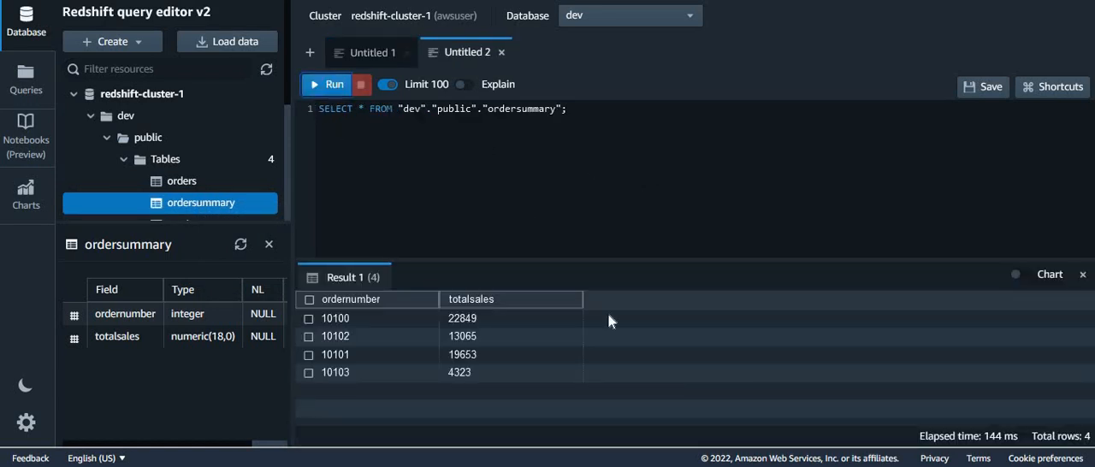